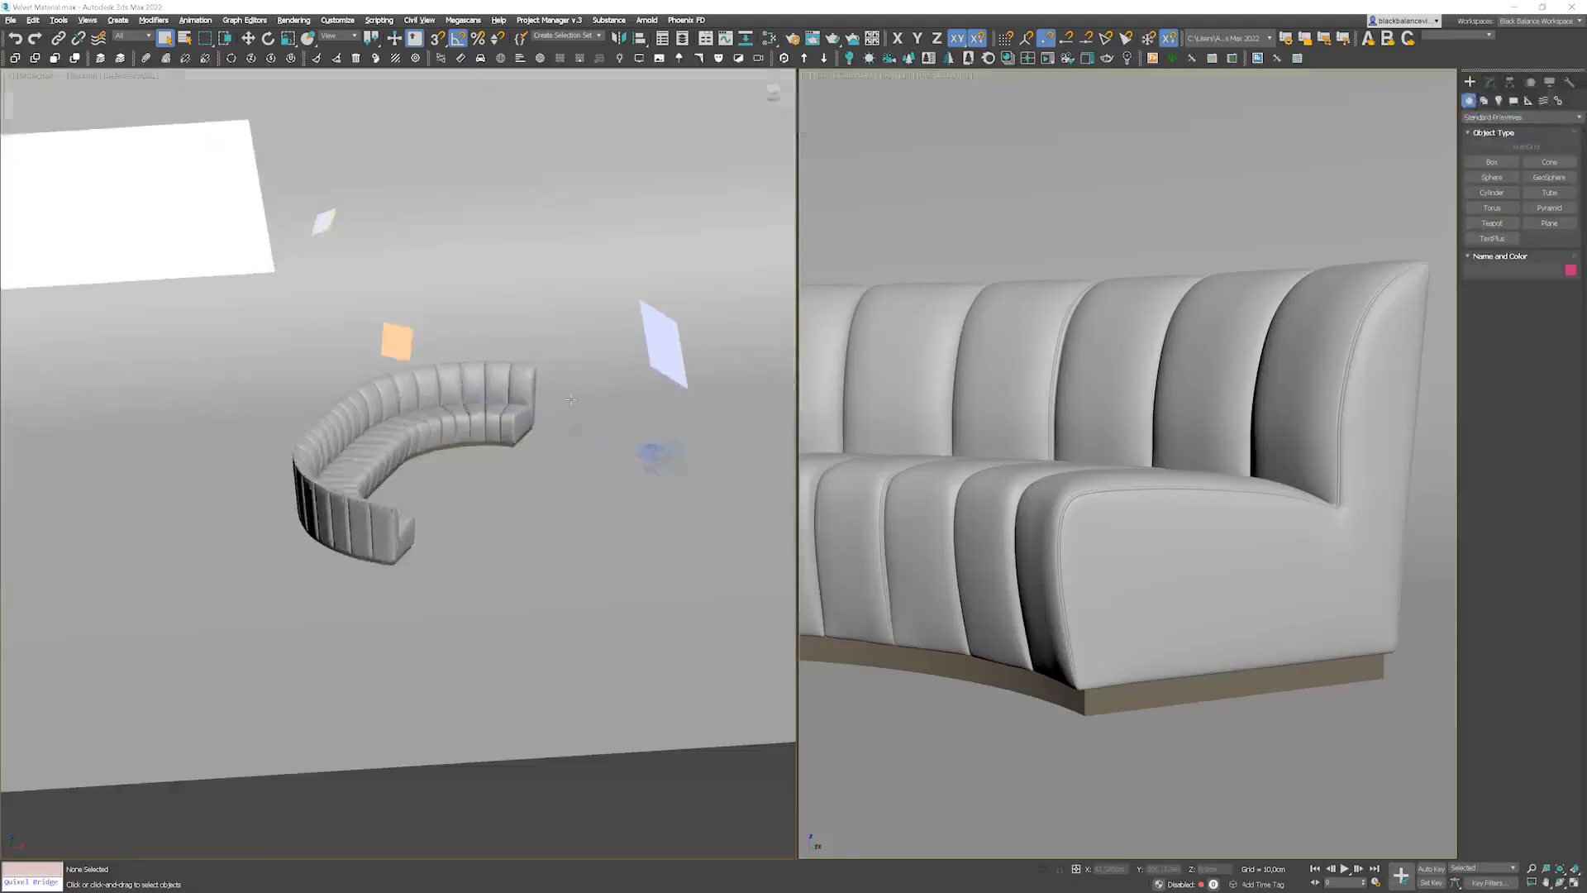
Step: Start Corona interactive rendering in the camera viewport of the sofa scene
{"action": "middle_click_drag", "start_coordinate": [603, 442], "coordinate": [570, 418], "text": "alt"}
{"action": "key", "text": "t"}
{"action": "key", "text": "shift+f"}
{"action": "right_click", "coordinate": [1157, 407]}
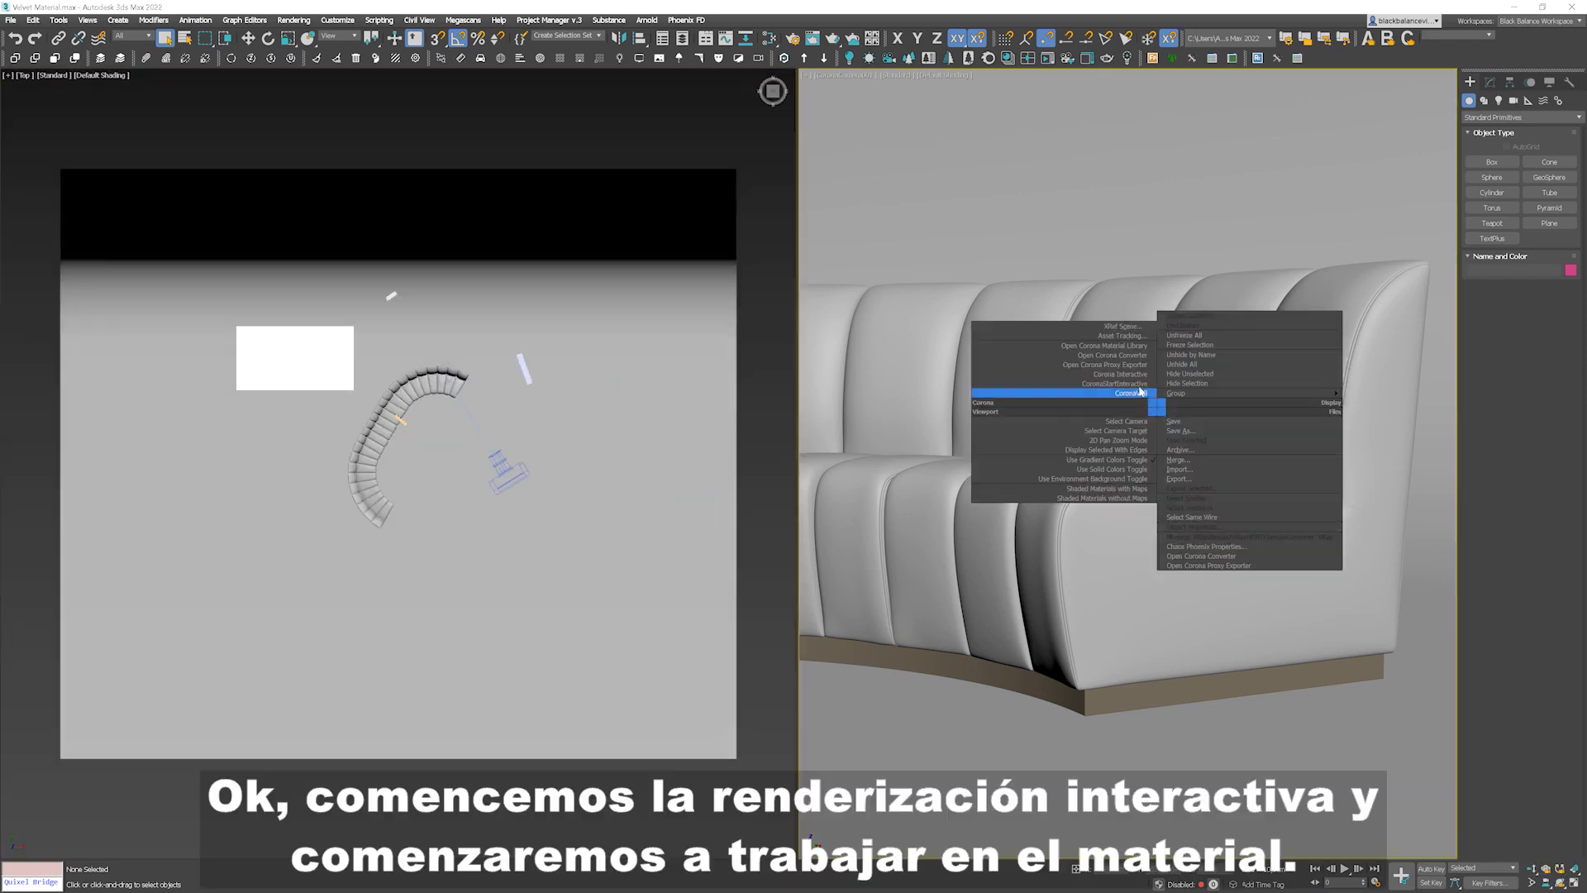
{"action": "left_click", "coordinate": [1134, 374]}
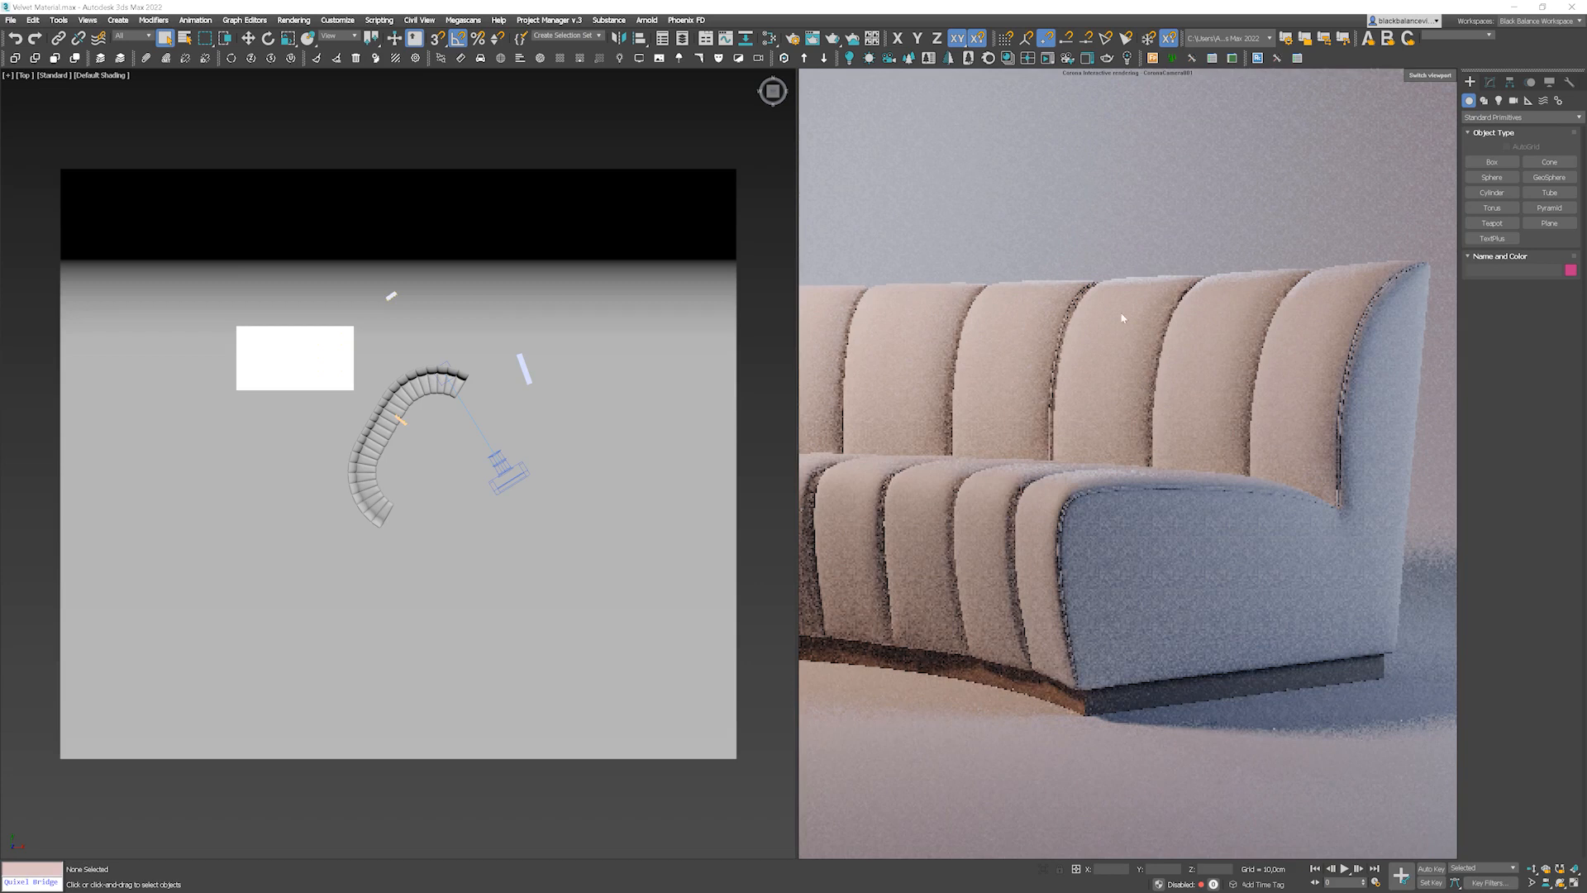
Step: Open the Slate Material Editor showing the sofa's Corona Physical material
{"action": "key", "text": "m"}
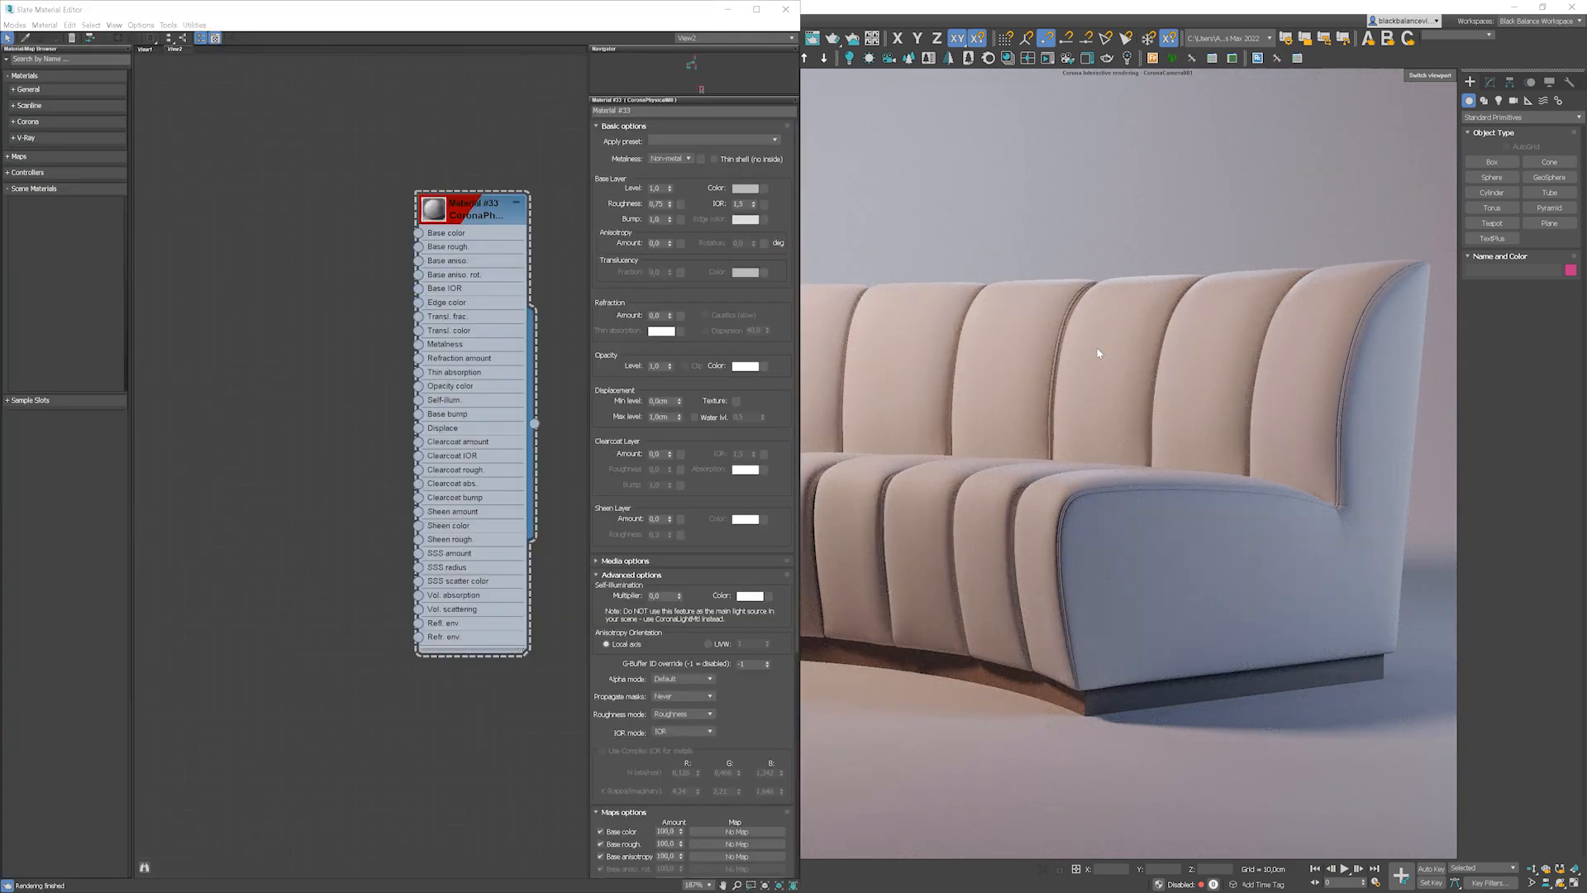
{"action": "left_click_drag", "start_coordinate": [477, 213], "coordinate": [492, 213]}
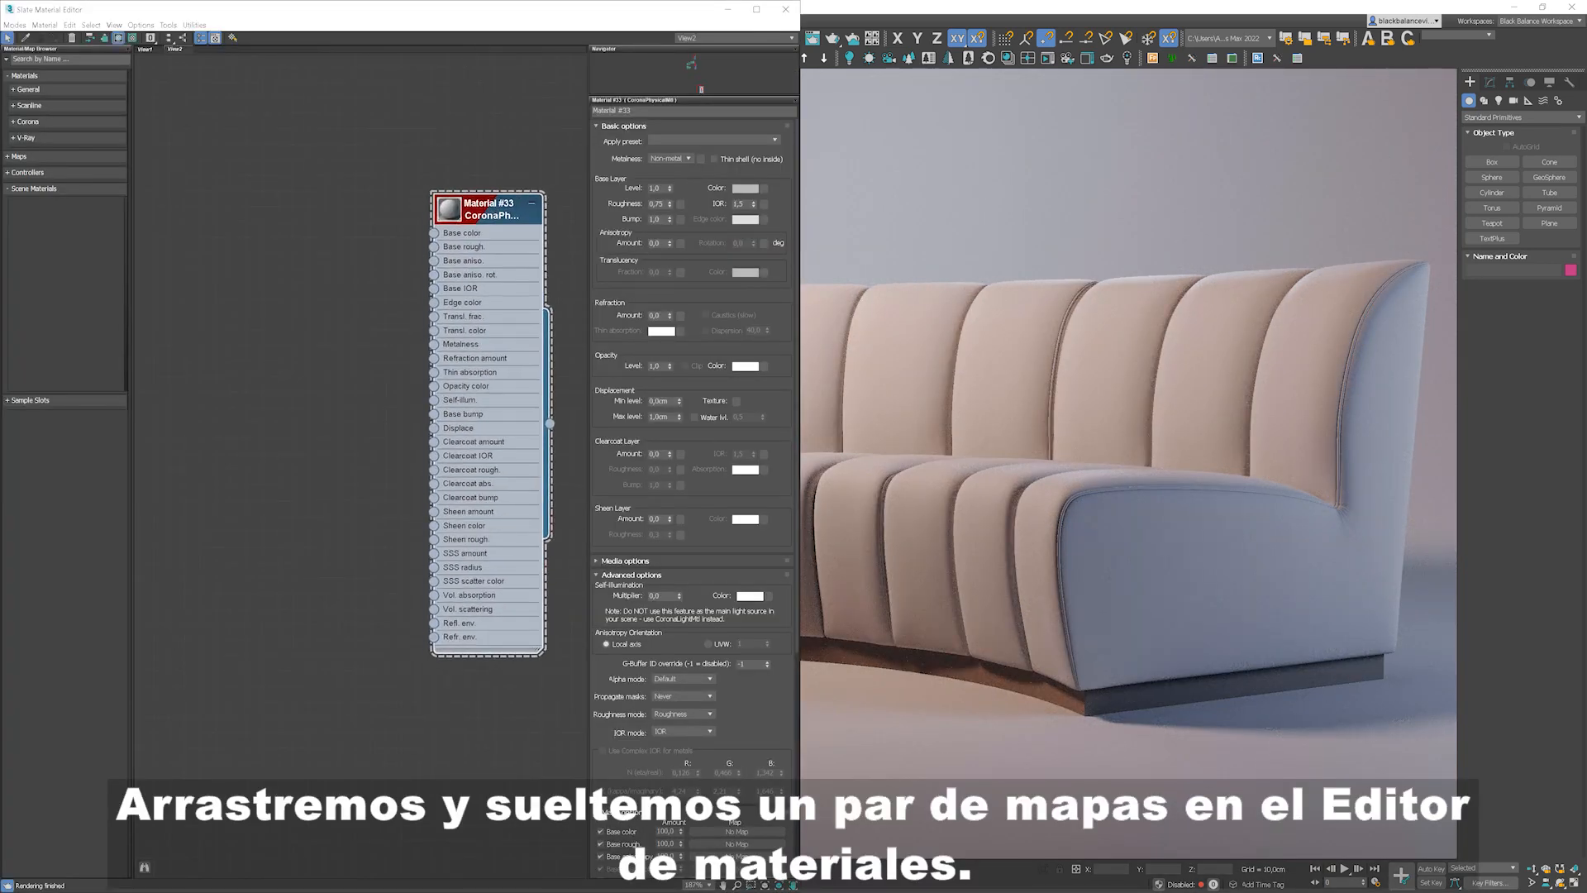
Step: Drag the velvet normal, bump, displacement, ambient occlusion and colour texture files from the folder into the editor
{"action": "left_click_drag", "start_coordinate": [0, 135], "coordinate": [1134, 143]}
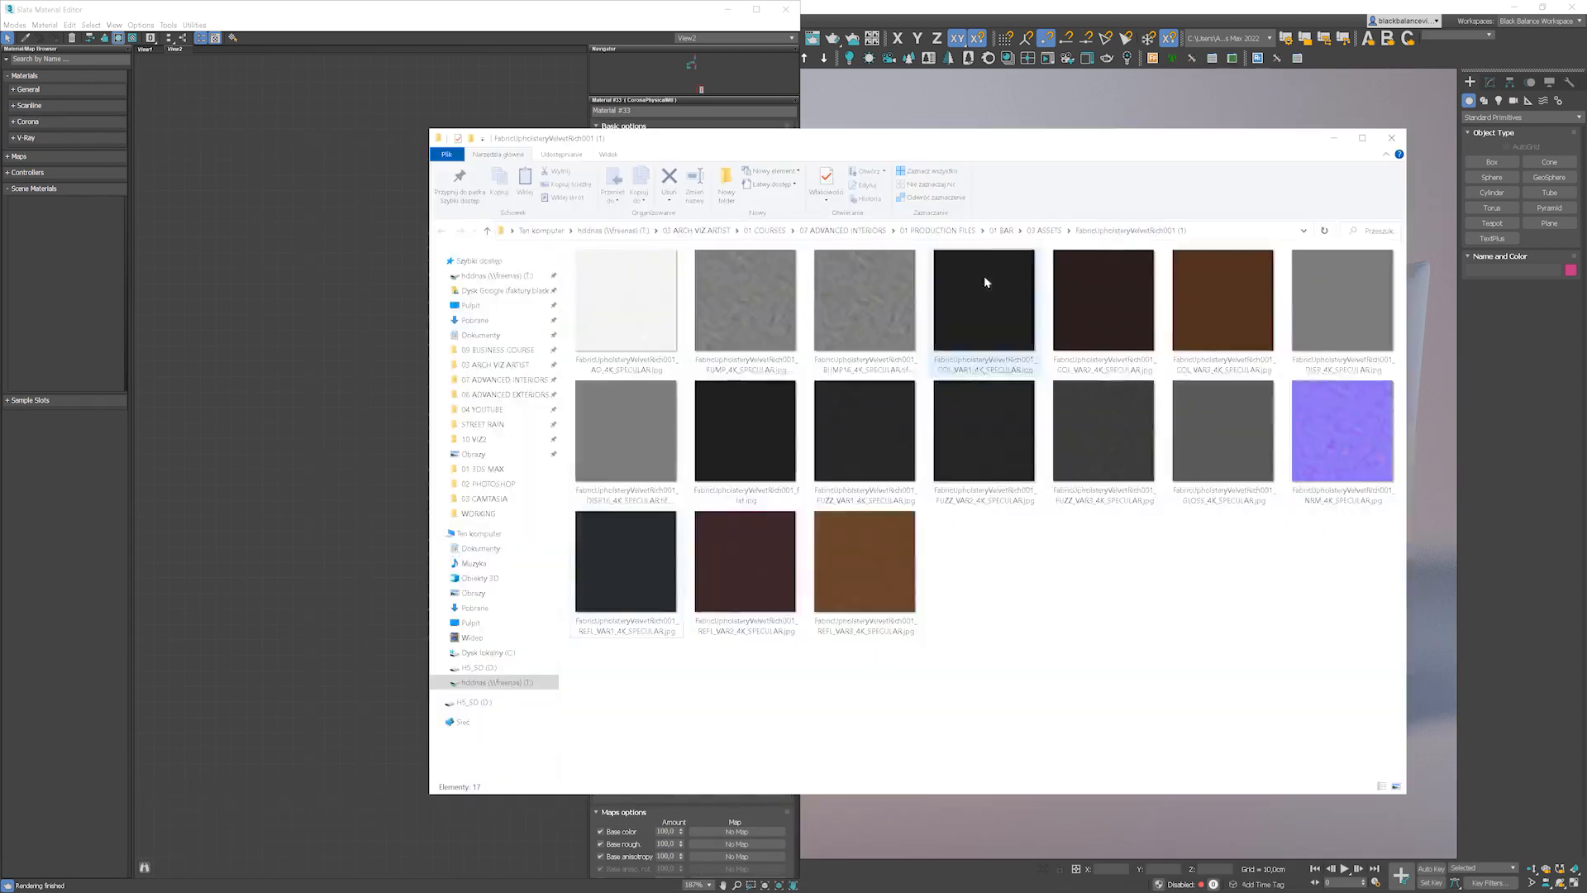
{"action": "left_click_drag", "start_coordinate": [1375, 469], "coordinate": [323, 368]}
{"action": "left_click_drag", "start_coordinate": [728, 318], "coordinate": [313, 288]}
{"action": "left_click_drag", "start_coordinate": [1342, 308], "coordinate": [357, 221]}
{"action": "left_click_drag", "start_coordinate": [626, 300], "coordinate": [342, 126]}
{"action": "left_click_drag", "start_coordinate": [1262, 300], "coordinate": [329, 84]}
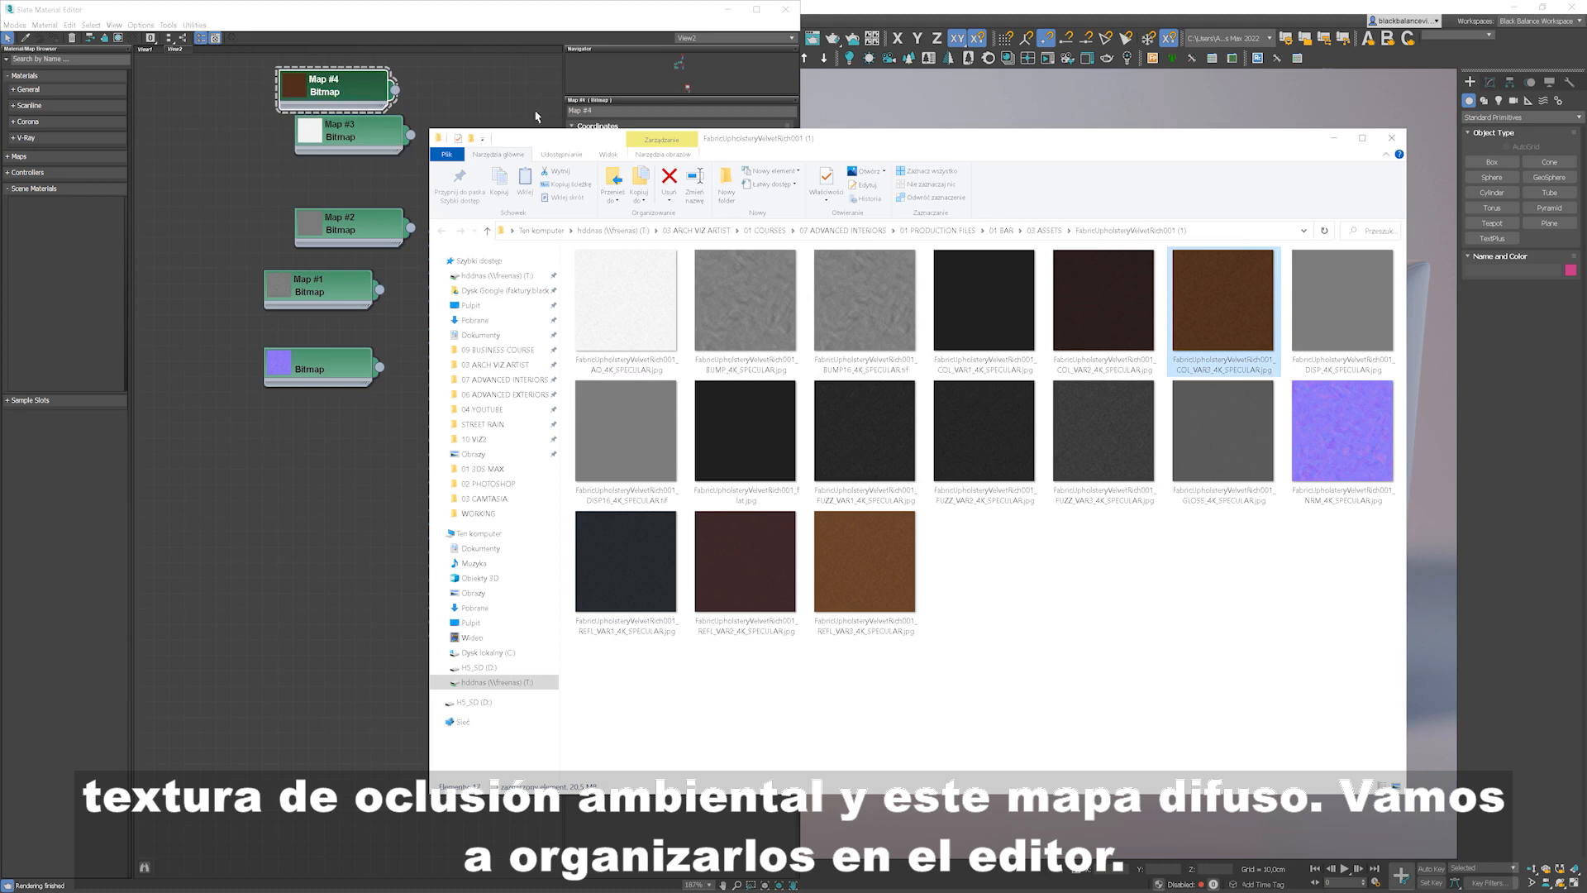
{"action": "left_click", "coordinate": [1333, 139]}
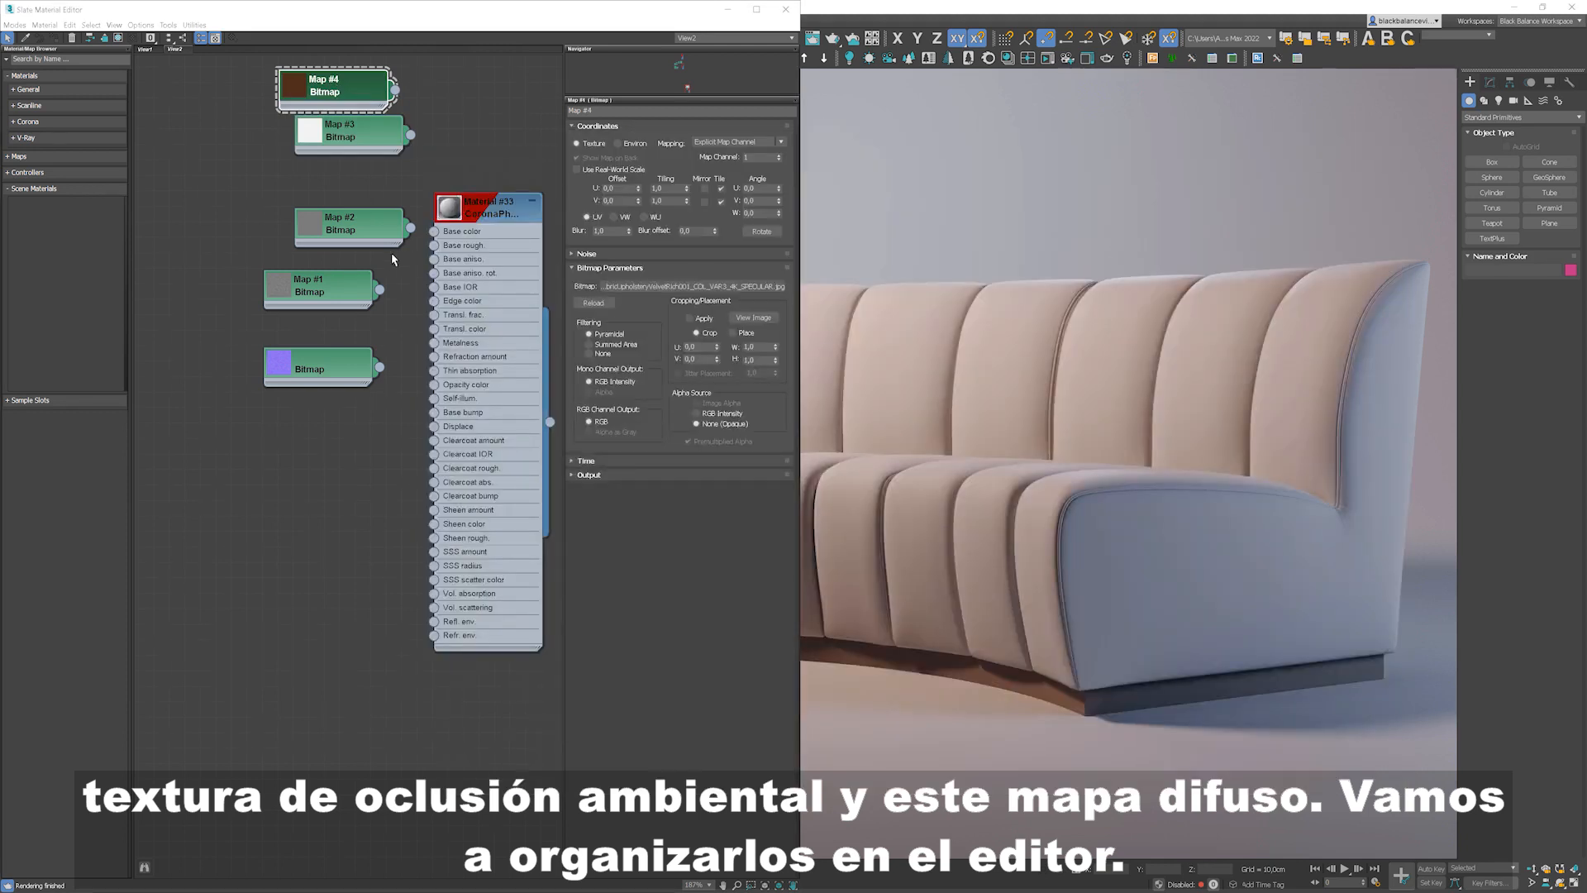
Step: Arrange the new bitmap nodes beside the material node
{"action": "middle_click_drag", "start_coordinate": [367, 285], "coordinate": [354, 354]}
{"action": "left_click_drag", "start_coordinate": [368, 116], "coordinate": [285, 531]}
{"action": "left_click_drag", "start_coordinate": [323, 446], "coordinate": [166, 493]}
{"action": "middle_click_drag", "start_coordinate": [344, 471], "coordinate": [468, 451]}
Step: Add a CoronaNormal map node to the editor
{"action": "right_click", "coordinate": [385, 465]}
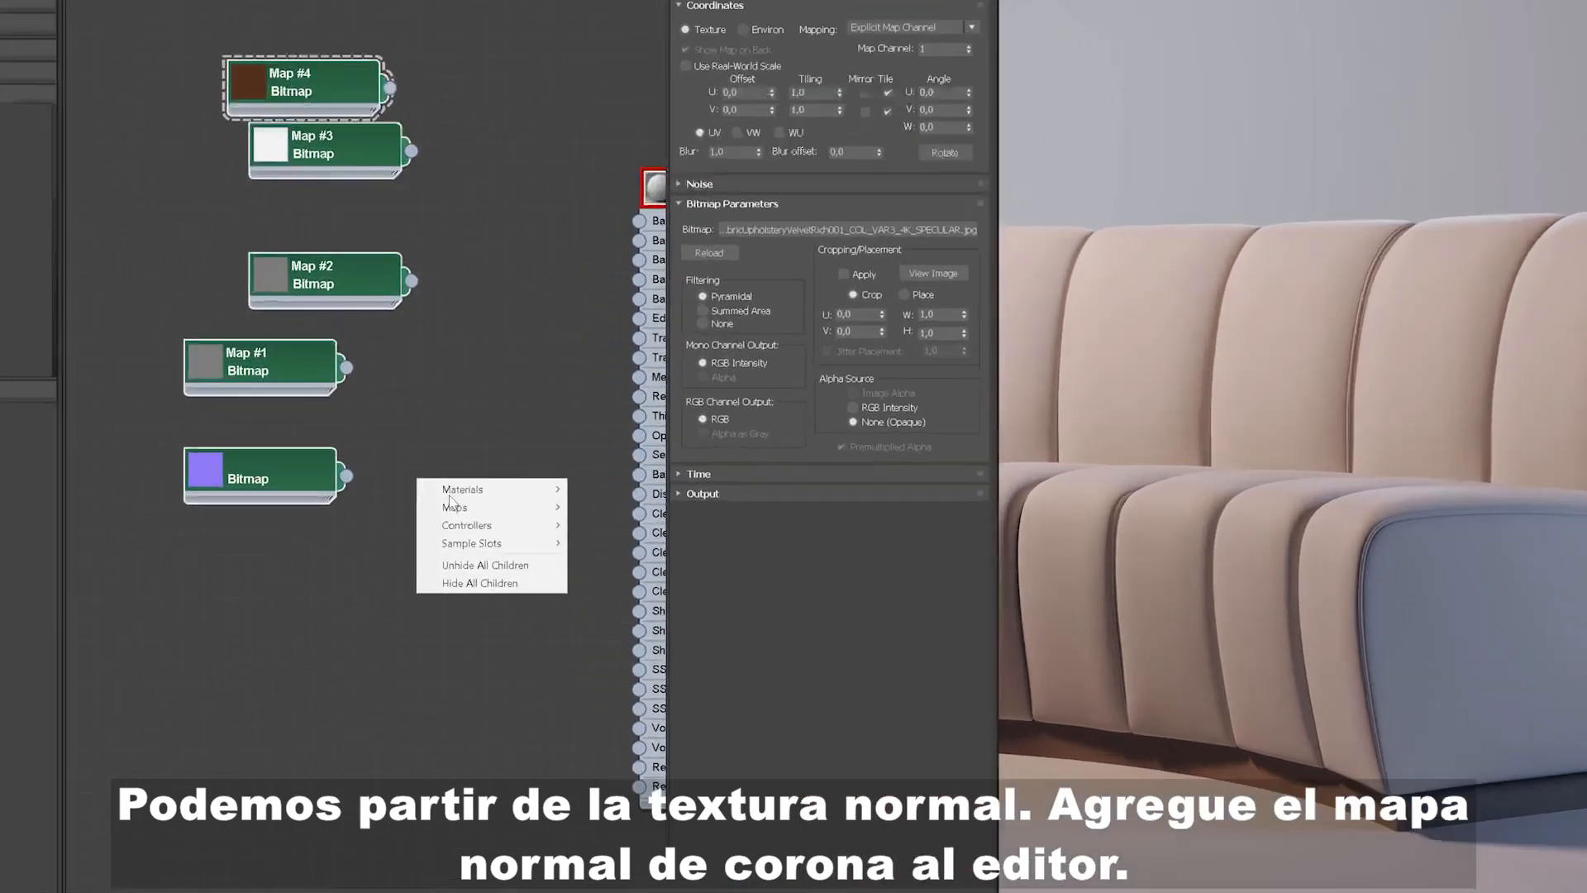
{"action": "mouse_move", "coordinate": [433, 486]}
{"action": "mouse_move", "coordinate": [704, 610]}
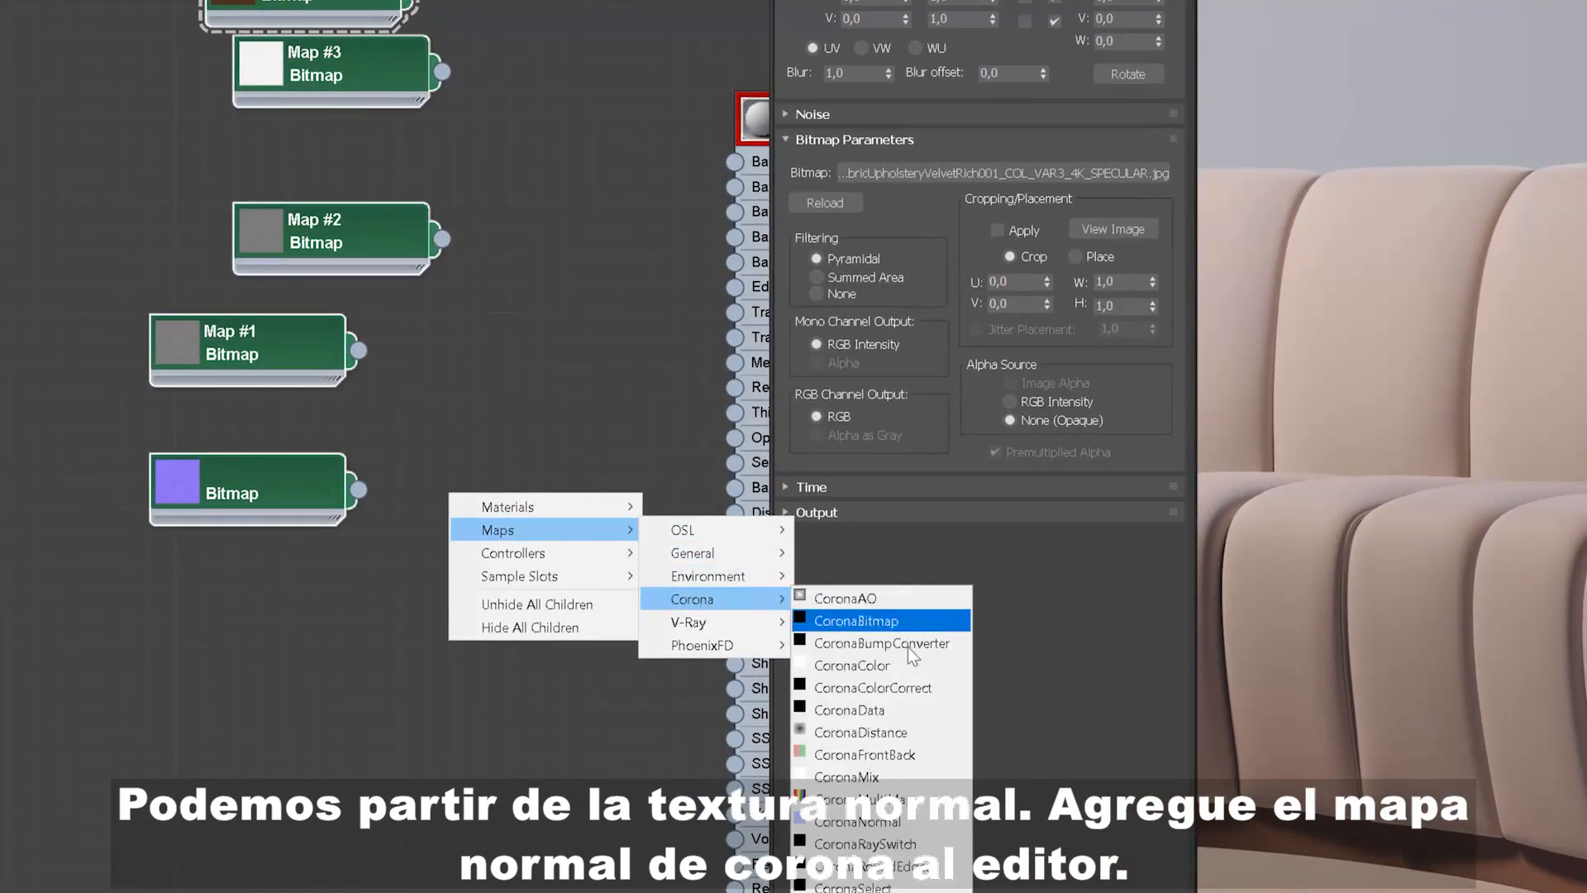
{"action": "left_click", "coordinate": [826, 798]}
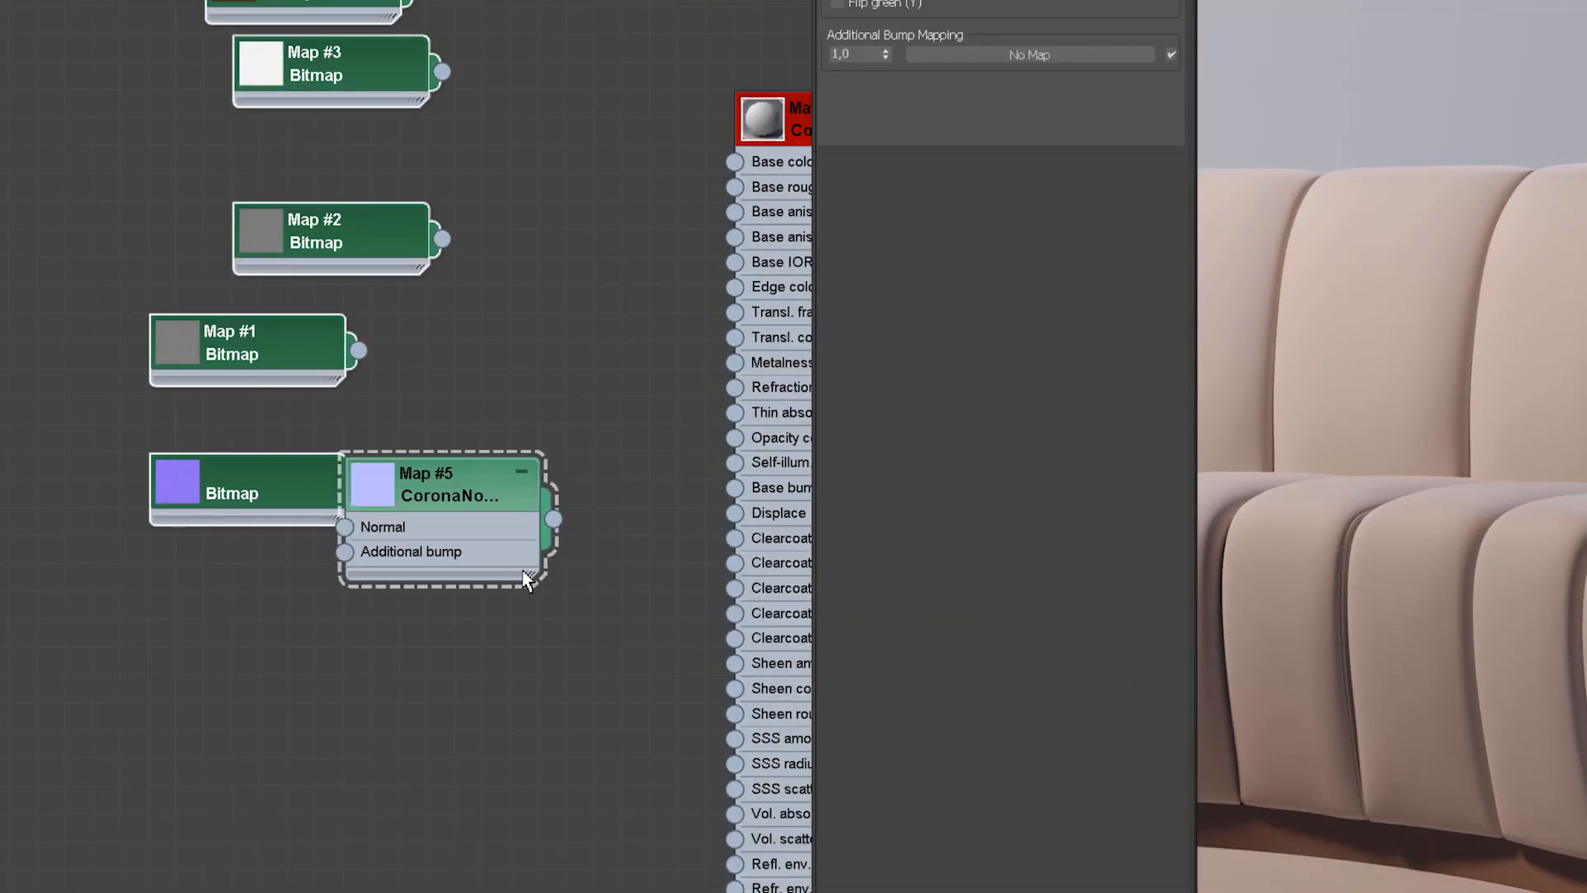
Step: Connect the normal bitmap to the CoronaNormal's Normal input and enable Flip green (Y) and Add gamma to input
{"action": "left_click_drag", "start_coordinate": [439, 504], "coordinate": [523, 474]}
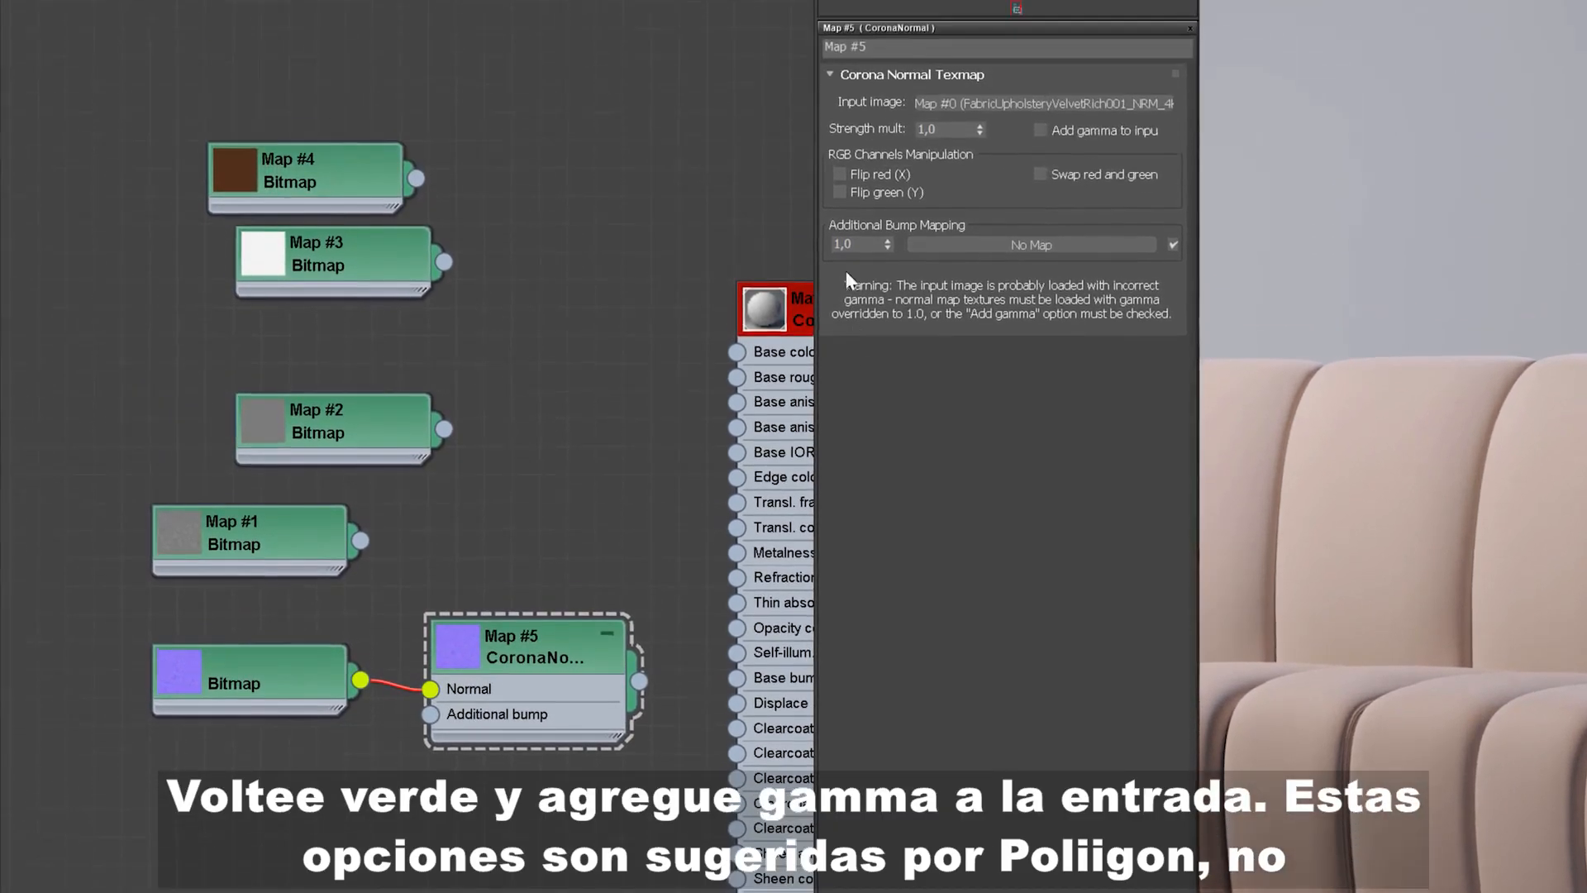
{"action": "left_click", "coordinate": [838, 4]}
{"action": "left_click", "coordinate": [1071, 148]}
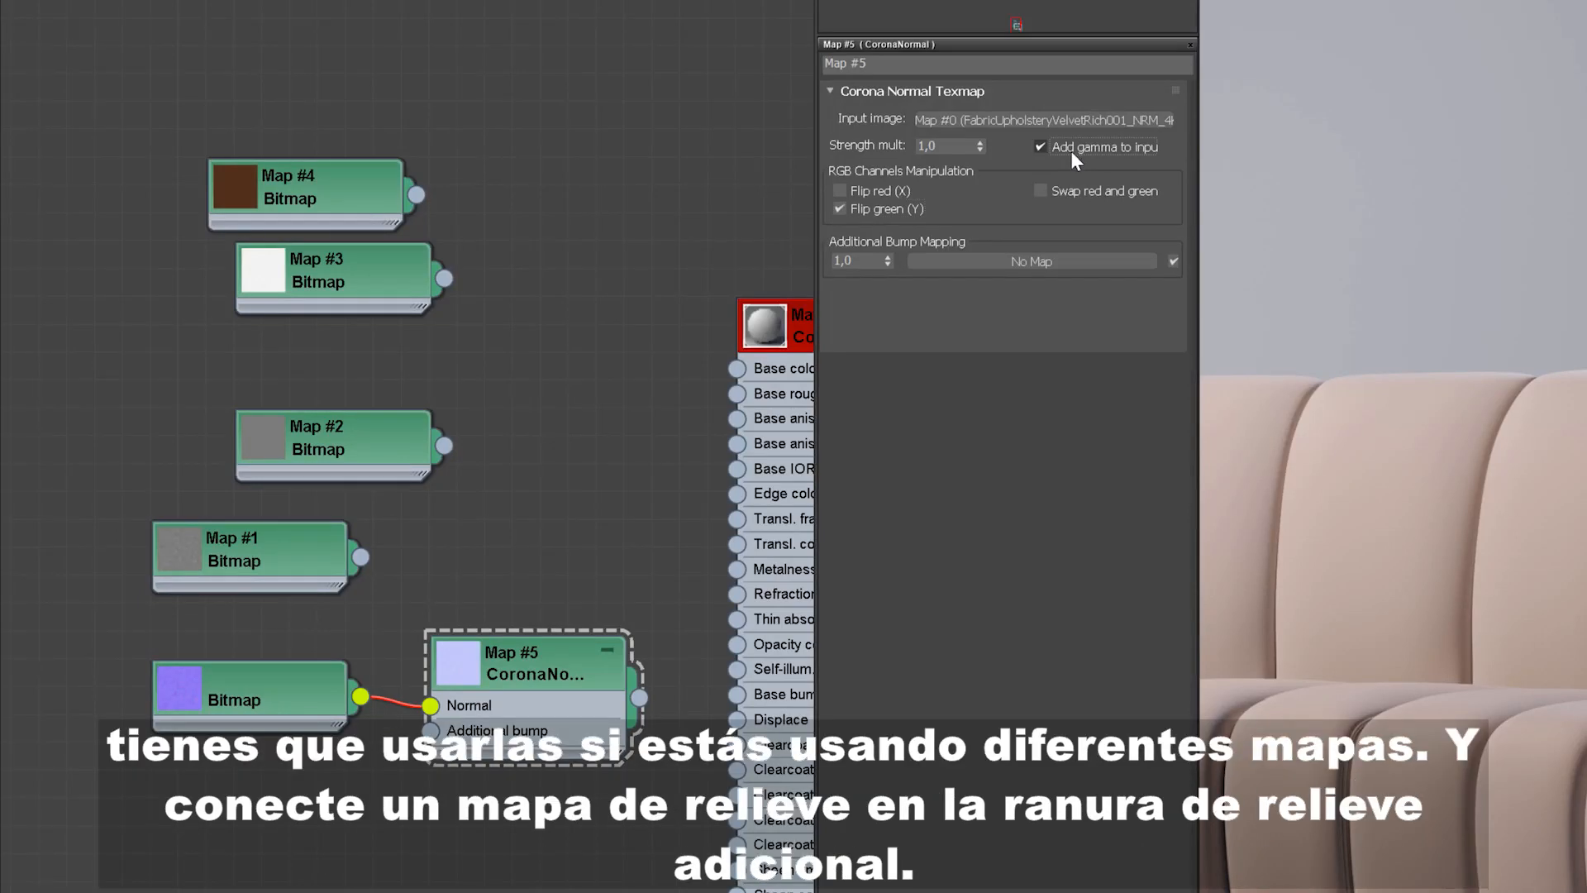
Step: Connect the bump bitmap (Map #1) to the CoronaNormal's Additional bump input
{"action": "left_click_drag", "start_coordinate": [241, 546], "coordinate": [241, 770]}
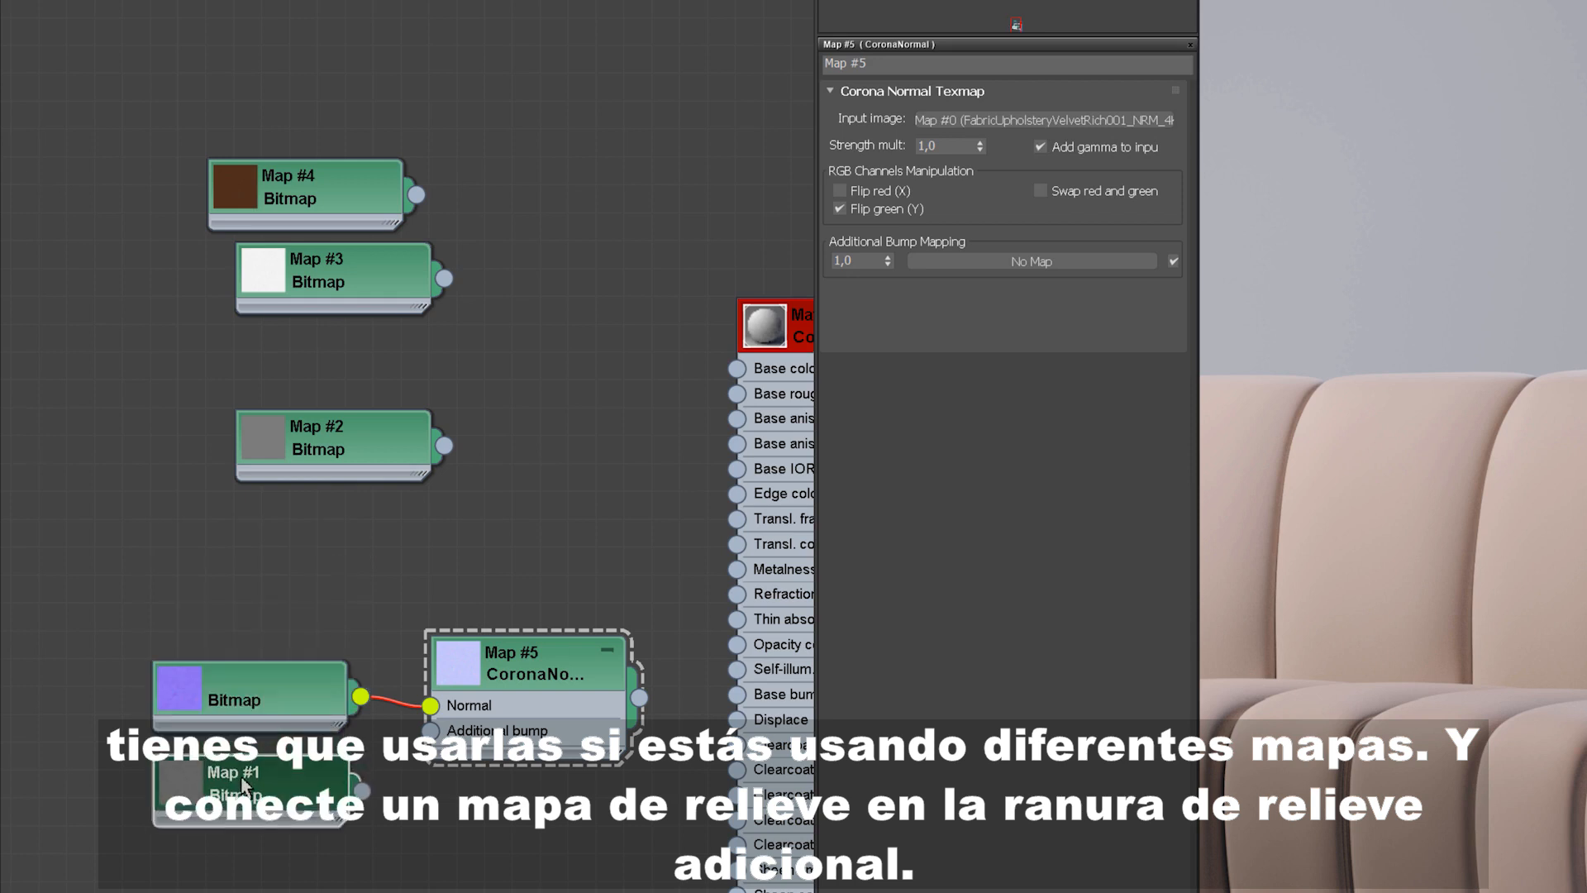
{"action": "left_click_drag", "start_coordinate": [361, 780], "coordinate": [433, 732]}
{"action": "middle_click_drag", "start_coordinate": [550, 646], "coordinate": [314, 710]}
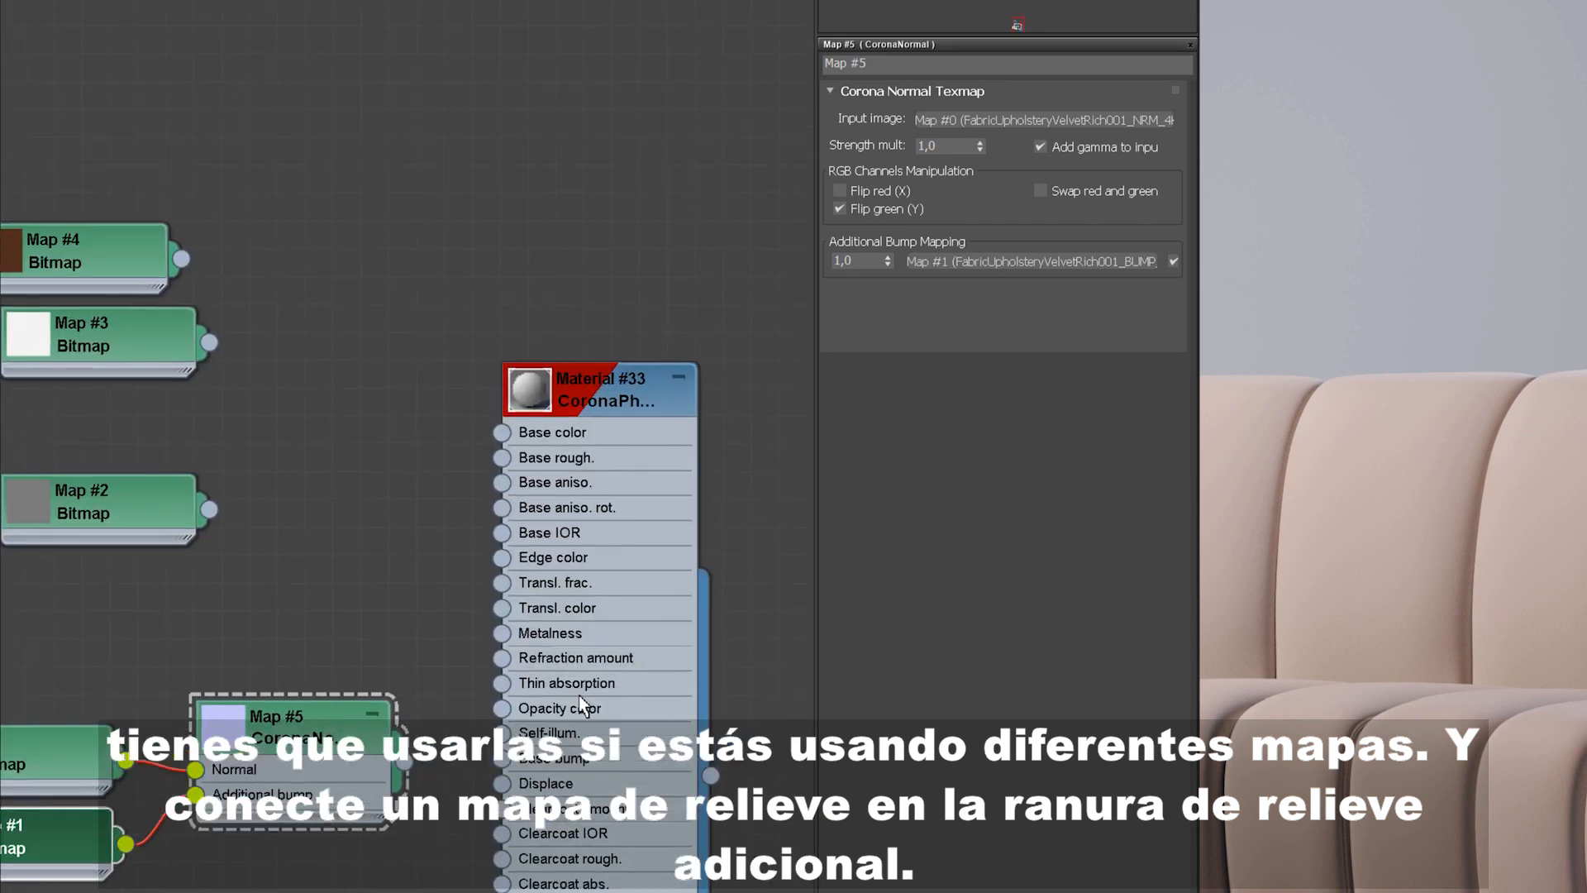
Step: Connect the CoronaNormal output to the material's Base bump slot
{"action": "left_click_drag", "start_coordinate": [546, 731], "coordinate": [684, 706]}
{"action": "left_click_drag", "start_coordinate": [404, 762], "coordinate": [641, 731]}
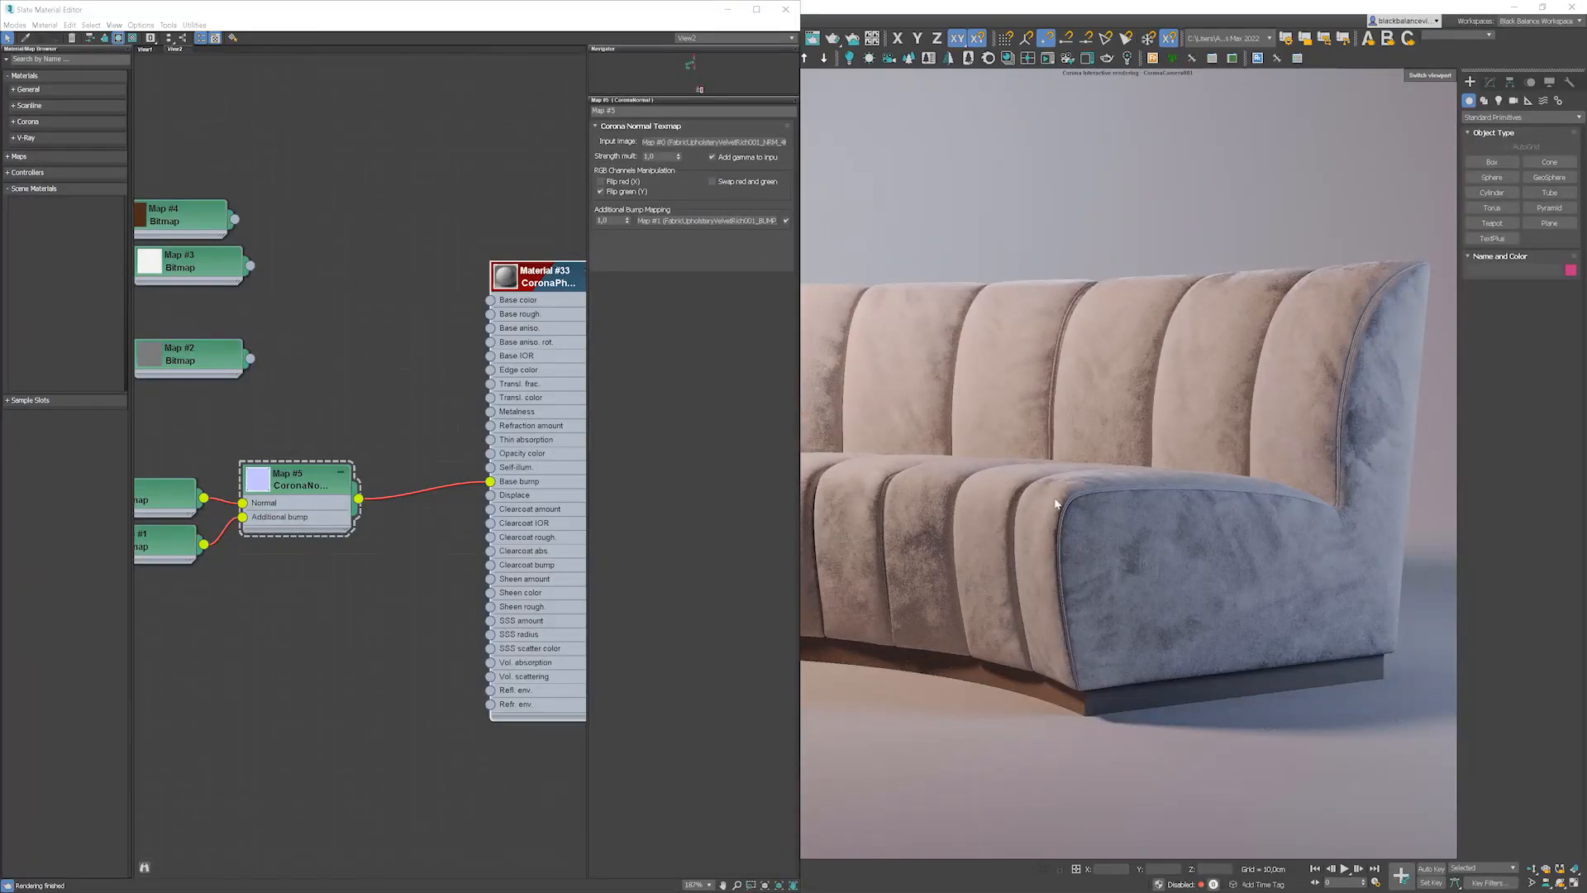
Step: Connect the displacement bitmap (Map #2) to the material's Displace slot and delete the CoronaNormal-to-Base bump connection
{"action": "left_click_drag", "start_coordinate": [208, 362], "coordinate": [490, 496]}
{"action": "left_click", "coordinate": [436, 487]}
{"action": "key", "text": "Delete"}
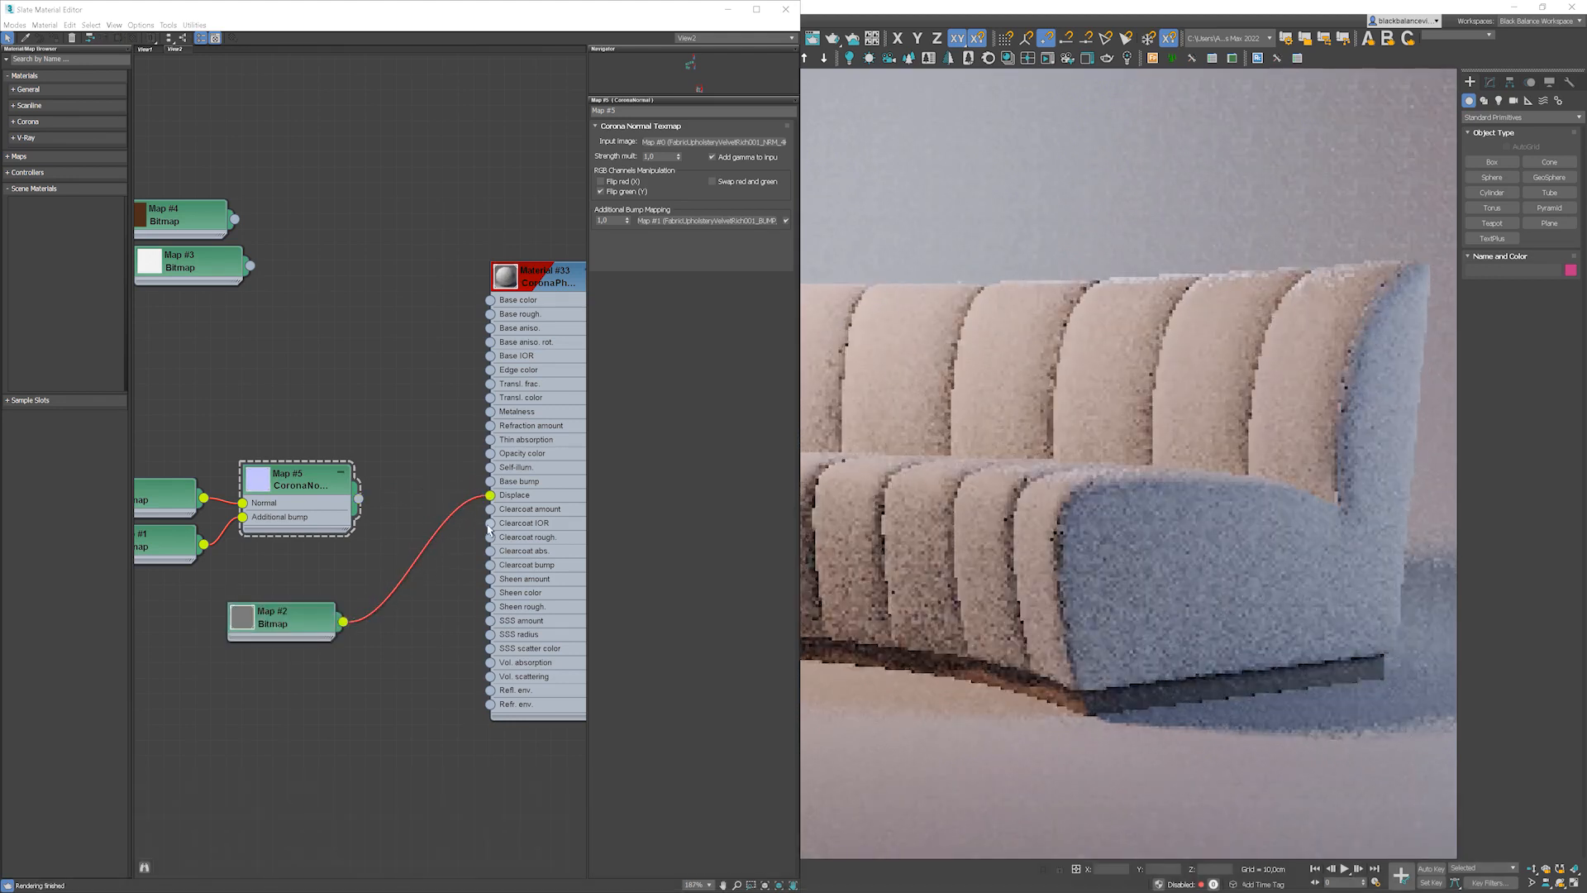
Step: Set the material's displacement Max level to 0,5 cm and reconnect the CoronaNormal map to Base bump
{"action": "middle_click_drag", "start_coordinate": [489, 530], "coordinate": [409, 519]}
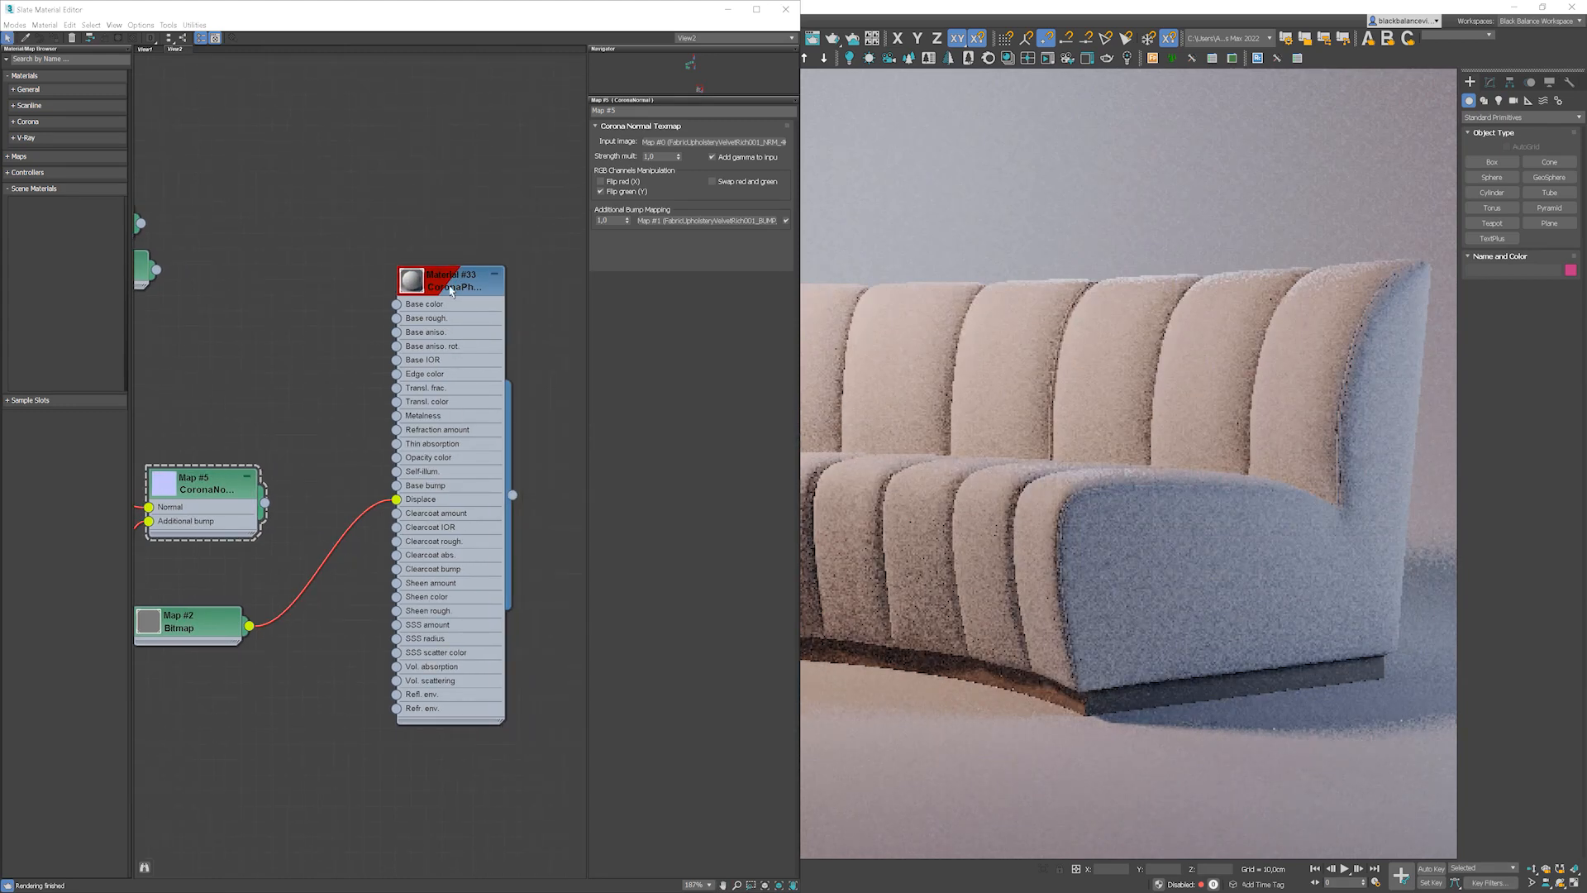
{"action": "left_click", "coordinate": [451, 291]}
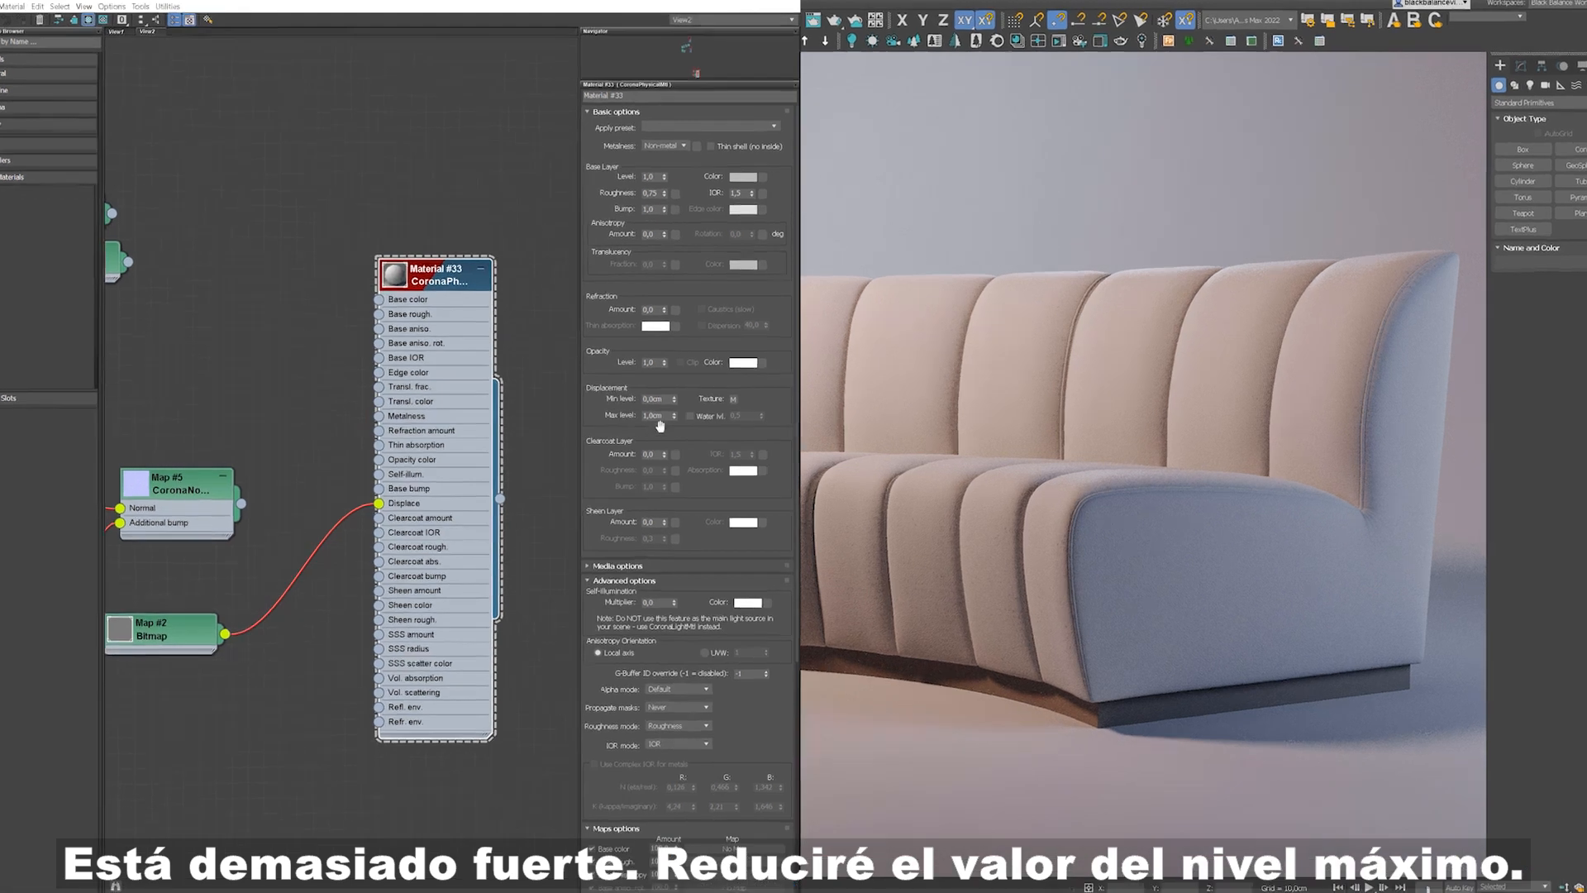
{"action": "double_click", "coordinate": [671, 418]}
{"action": "type", "text": ","}
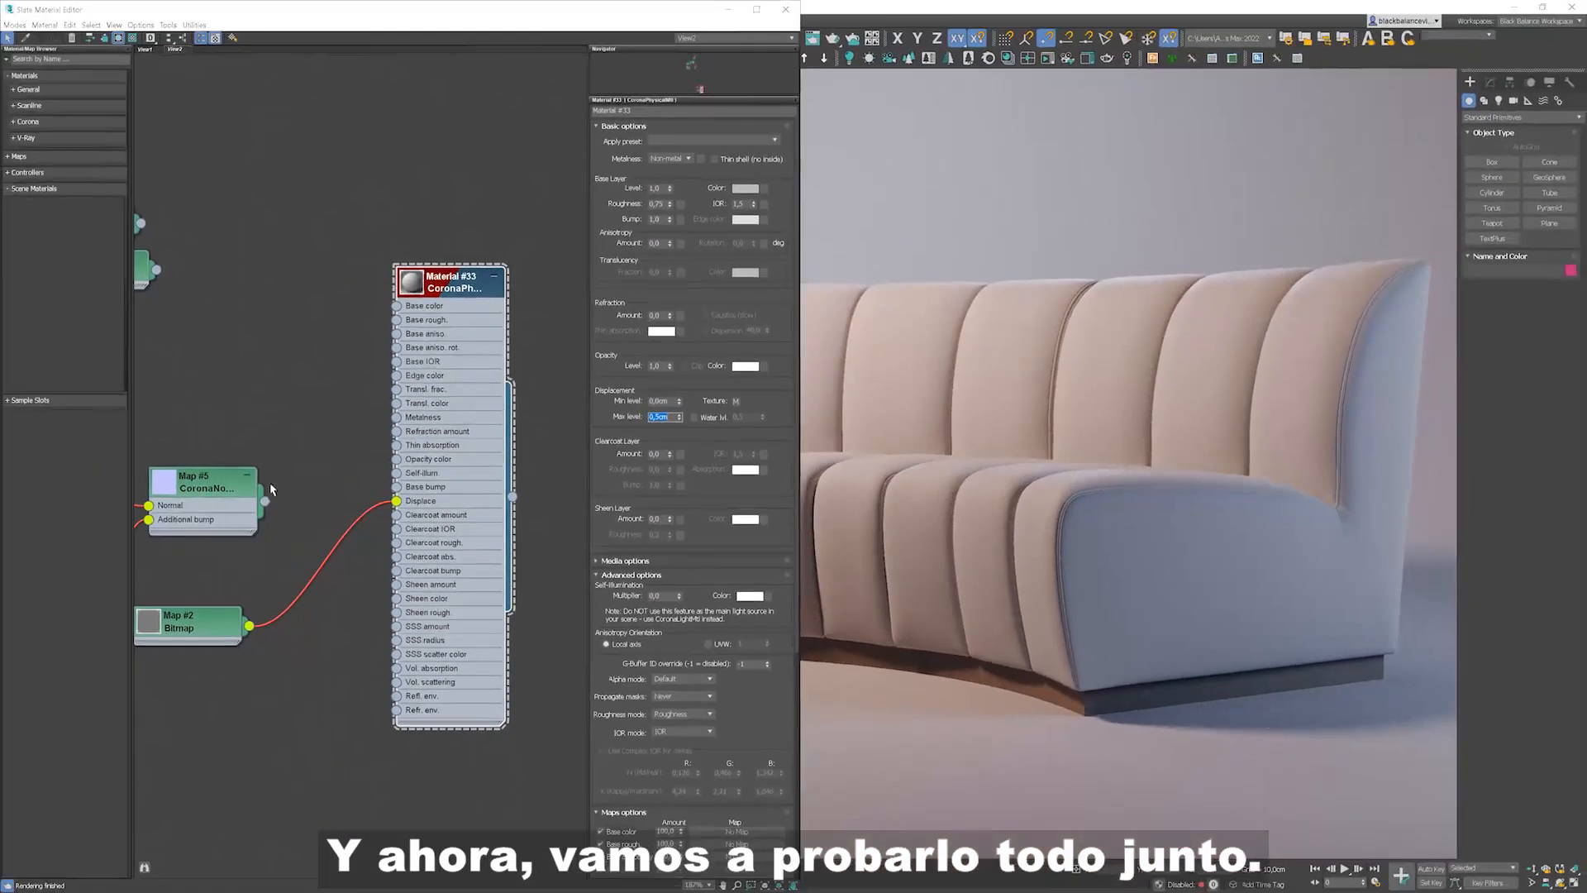
{"action": "left_click_drag", "start_coordinate": [264, 501], "coordinate": [398, 488]}
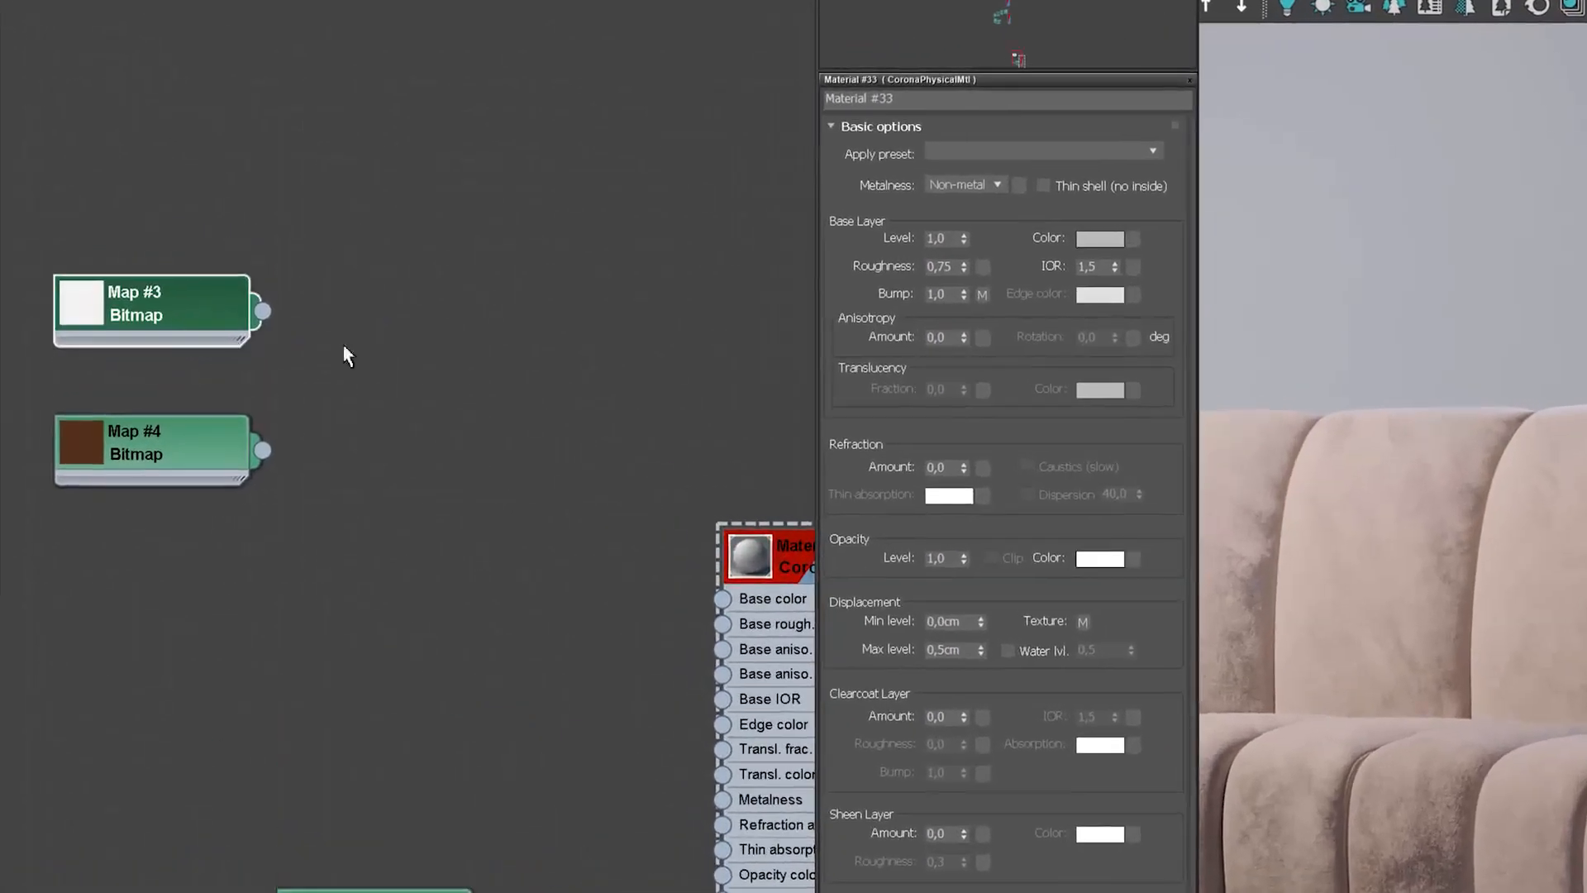
Step: Add a CoronaMix map and connect the ambient occlusion bitmap to Top and the colour bitmap to Bottom
{"action": "right_click", "coordinate": [373, 261]}
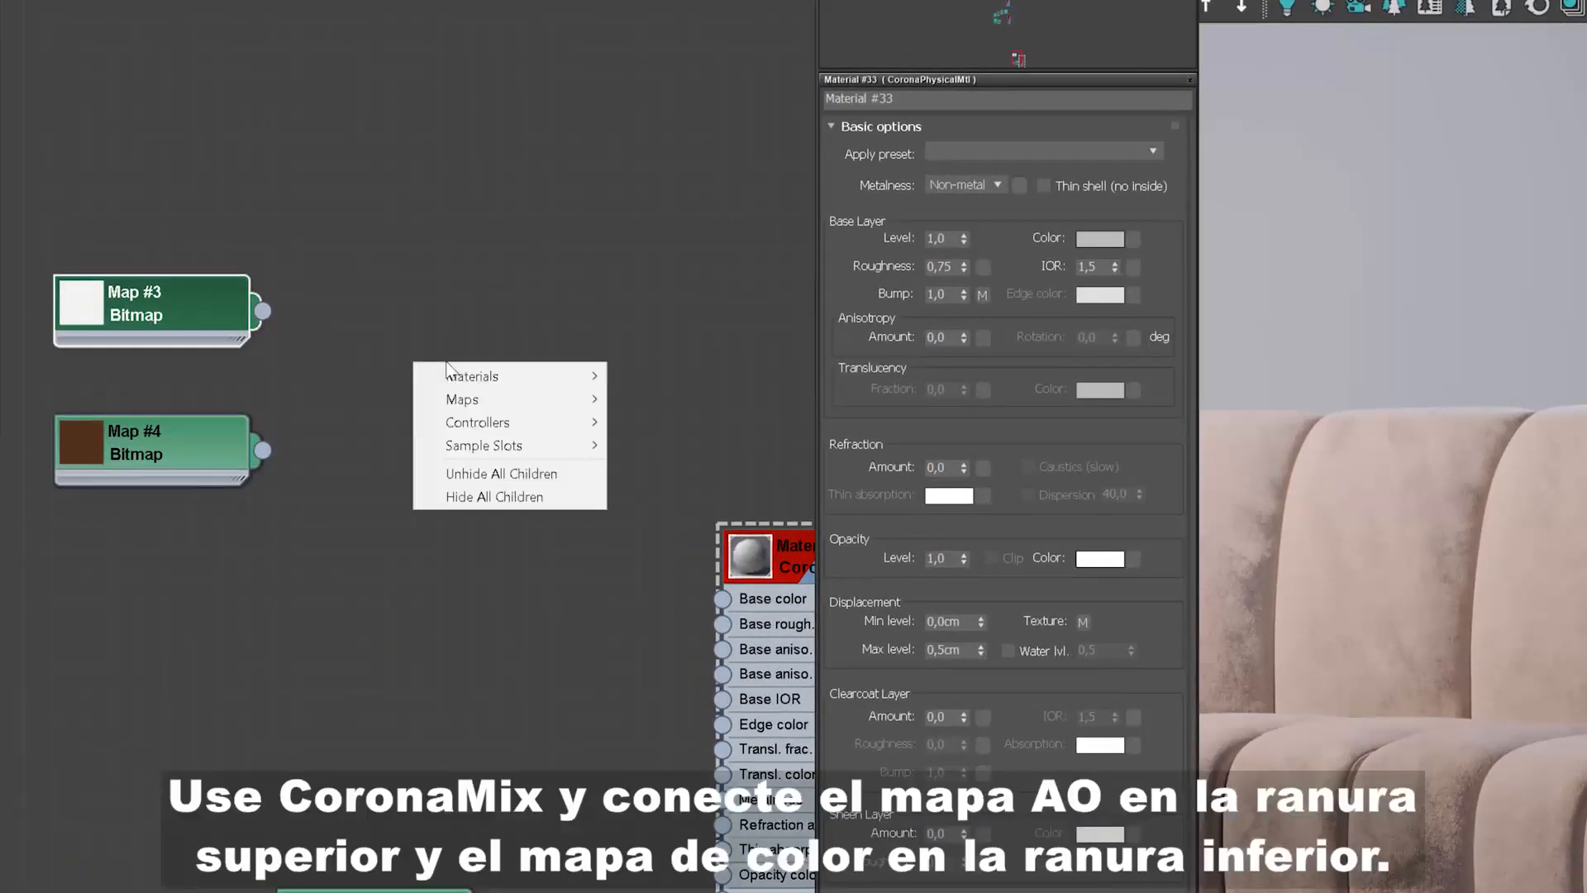
{"action": "mouse_move", "coordinate": [469, 400]}
{"action": "mouse_move", "coordinate": [662, 468]}
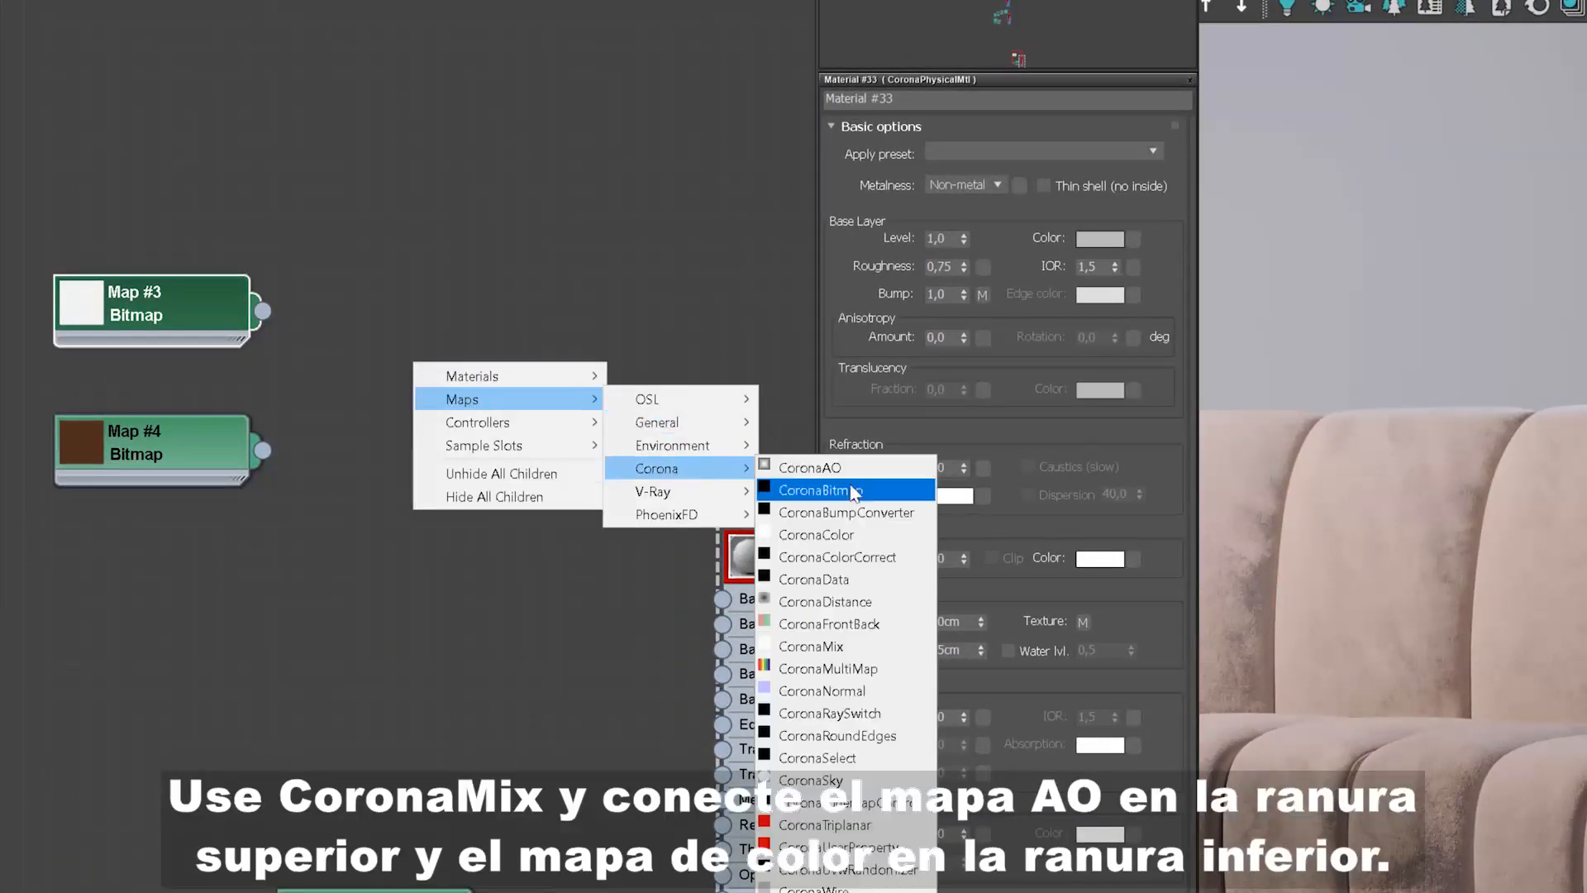
{"action": "left_click", "coordinate": [839, 646]}
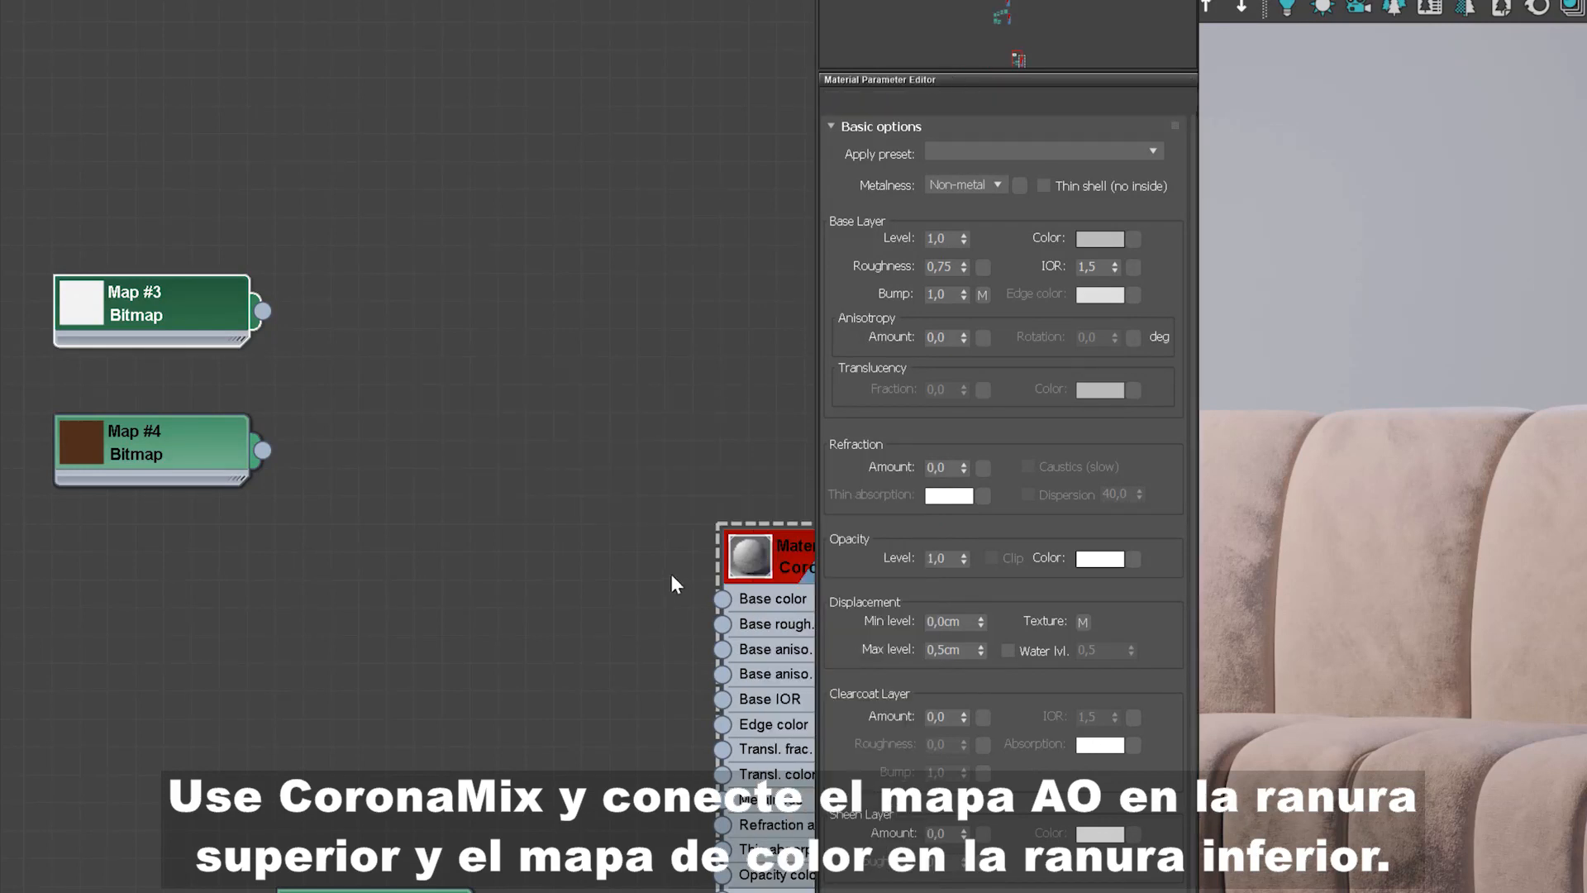
{"action": "left_click_drag", "start_coordinate": [262, 311], "coordinate": [387, 429]}
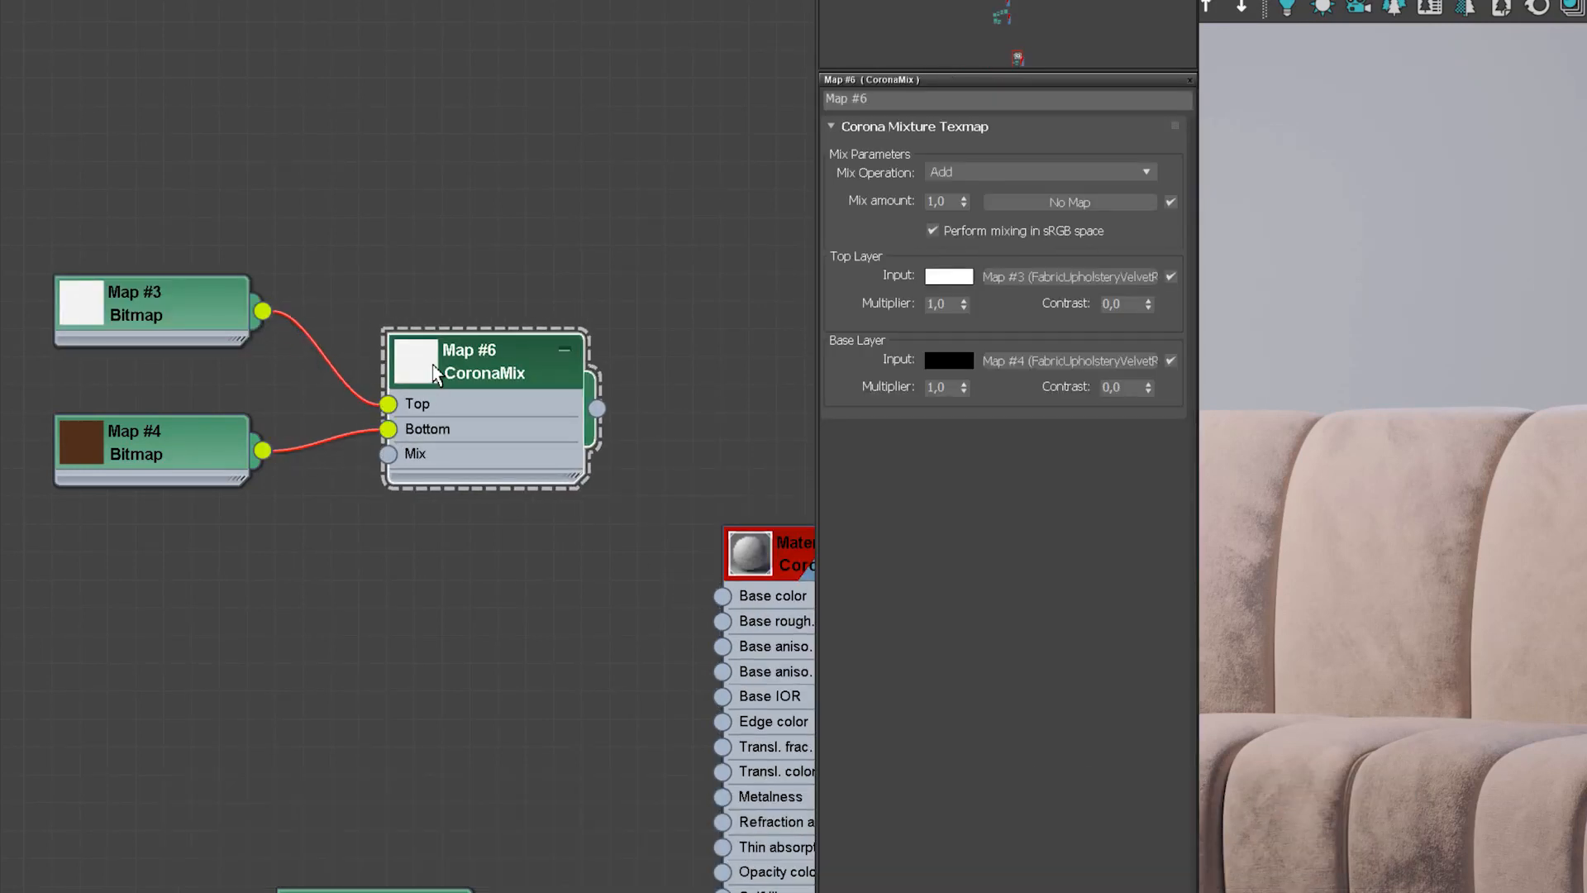
Step: Expand the CoronaMix and colour bitmap node previews and rearrange the nodes
{"action": "double_click", "coordinate": [416, 362]}
{"action": "left_click_drag", "start_coordinate": [205, 474], "coordinate": [205, 612]}
{"action": "left_click_drag", "start_coordinate": [120, 335], "coordinate": [122, 446]}
{"action": "left_click", "coordinate": [97, 592]}
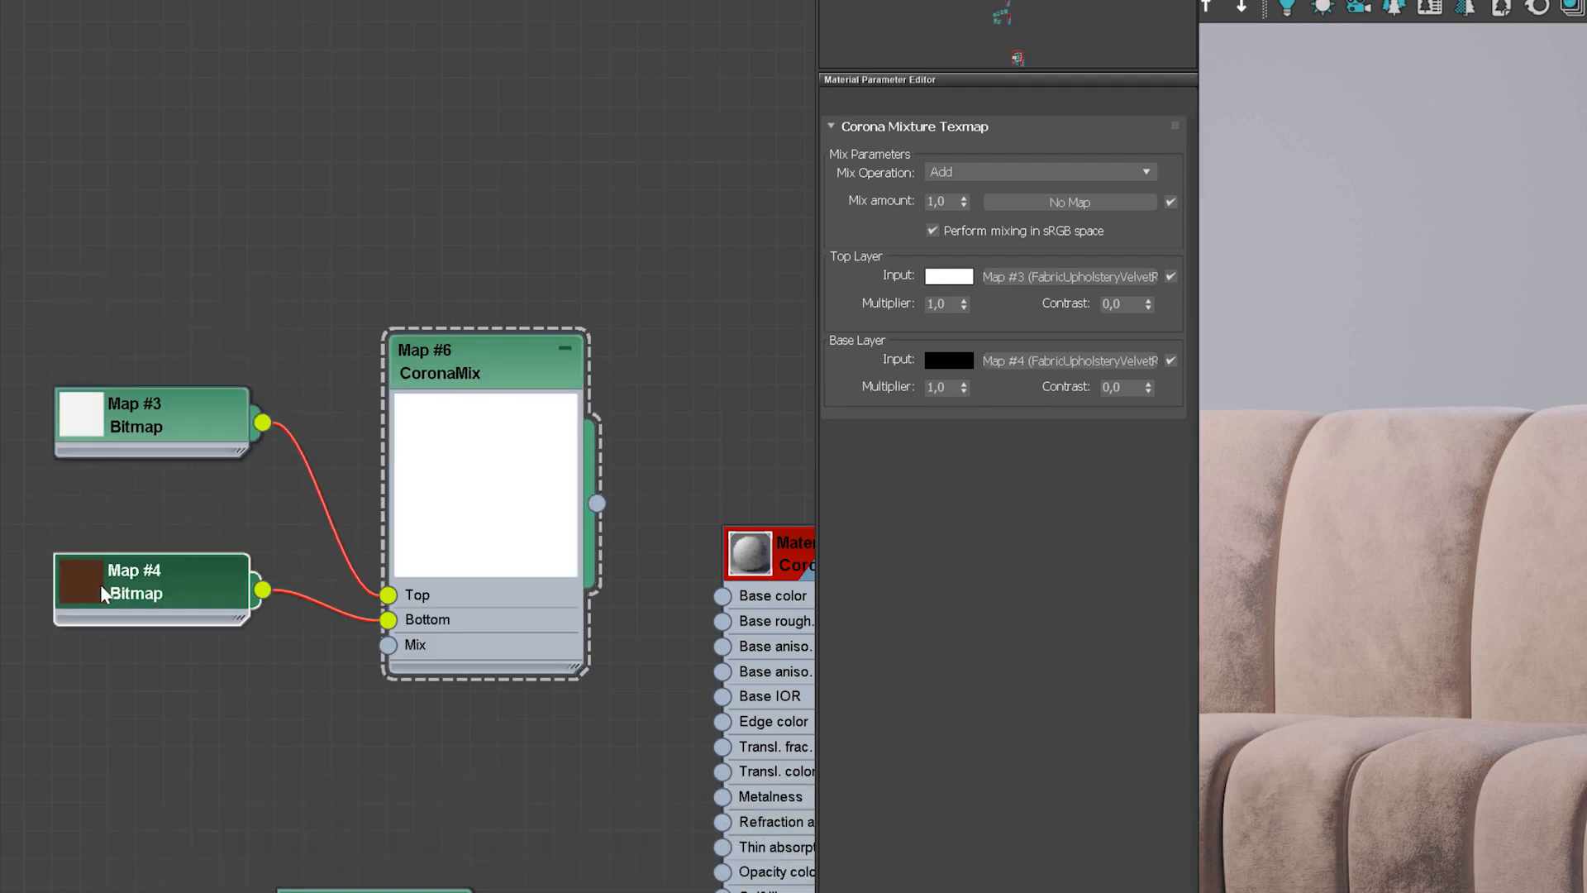
{"action": "double_click", "coordinate": [100, 592]}
{"action": "middle_click_drag", "start_coordinate": [341, 593], "coordinate": [361, 629]}
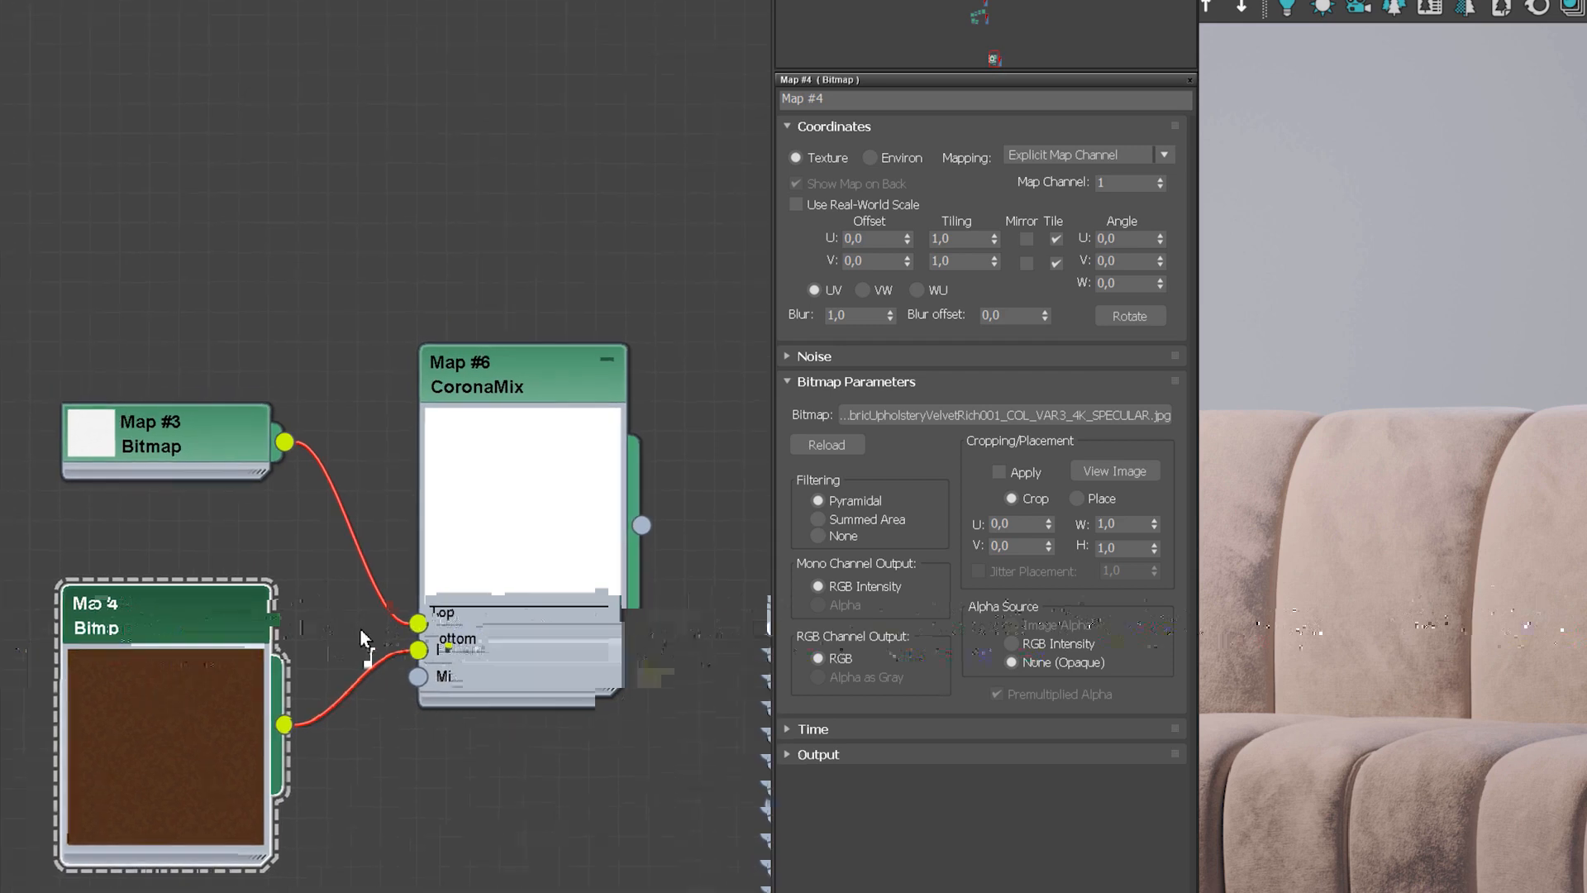
Step: Set the CoronaMix map's Mix Operation to Multiply
{"action": "double_click", "coordinate": [544, 376]}
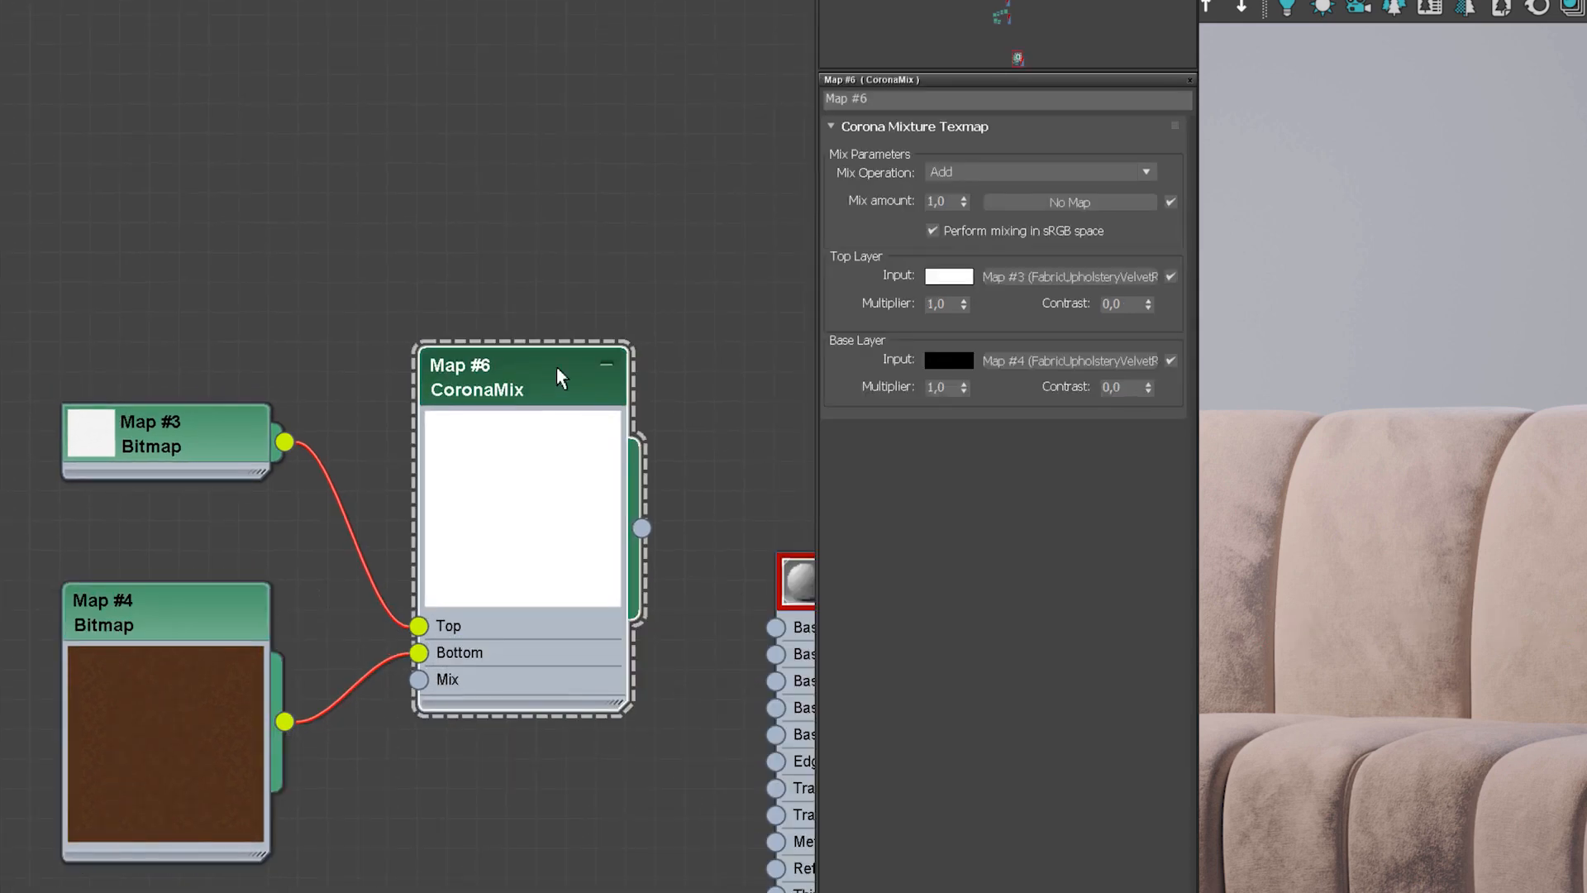
{"action": "left_click", "coordinate": [954, 172]}
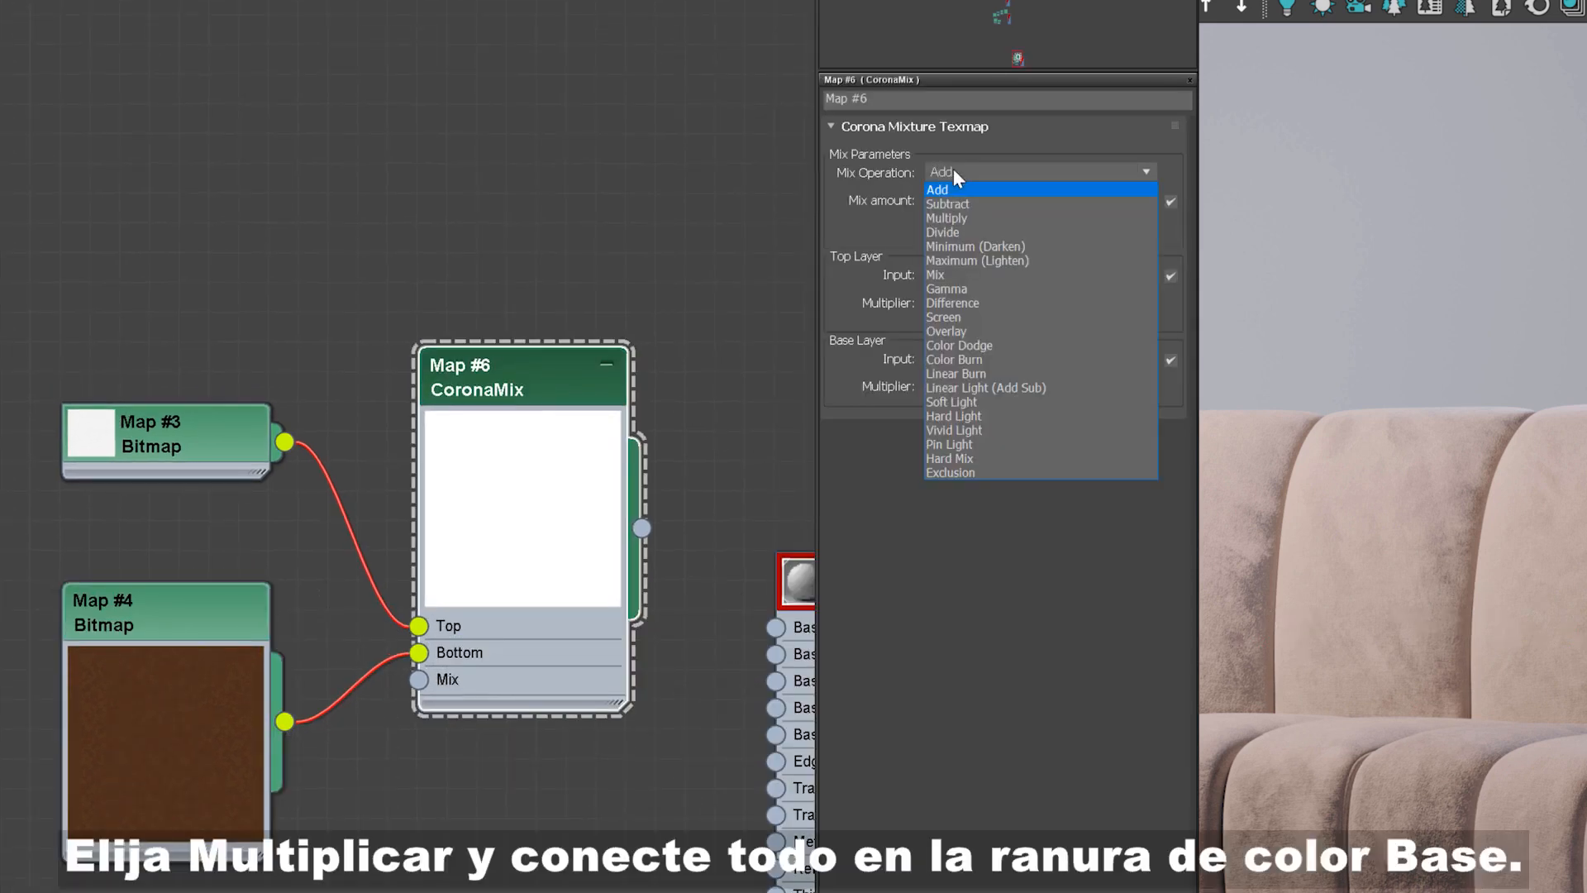
{"action": "left_click", "coordinate": [958, 219]}
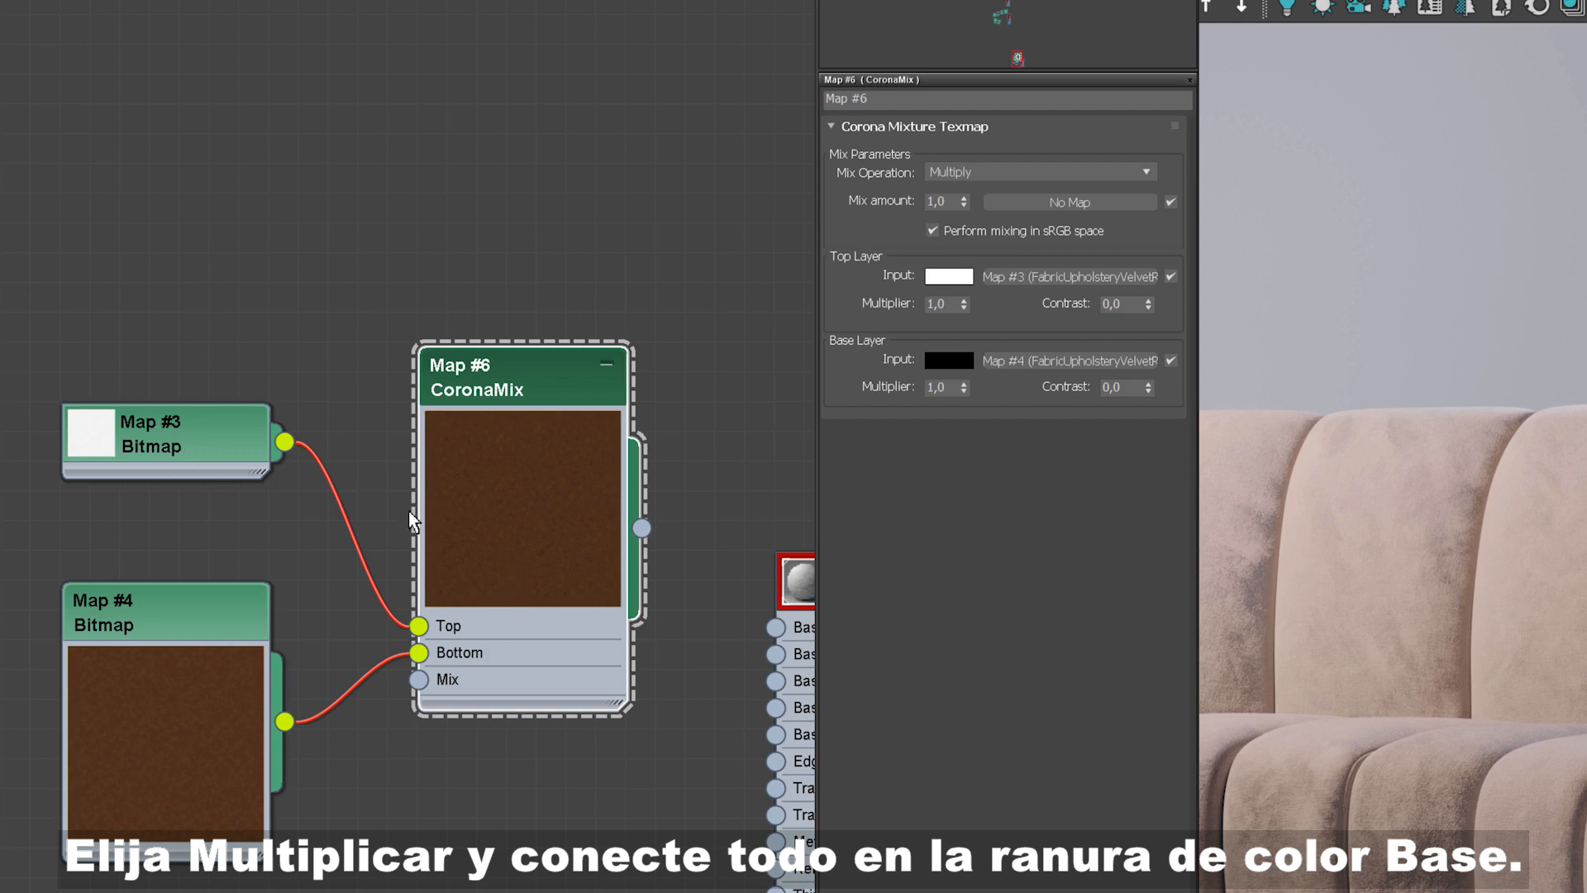
Step: Collapse the CoronaMix preview and connect the CoronaMix output to the material's Base color slot
{"action": "double_click", "coordinate": [519, 545]}
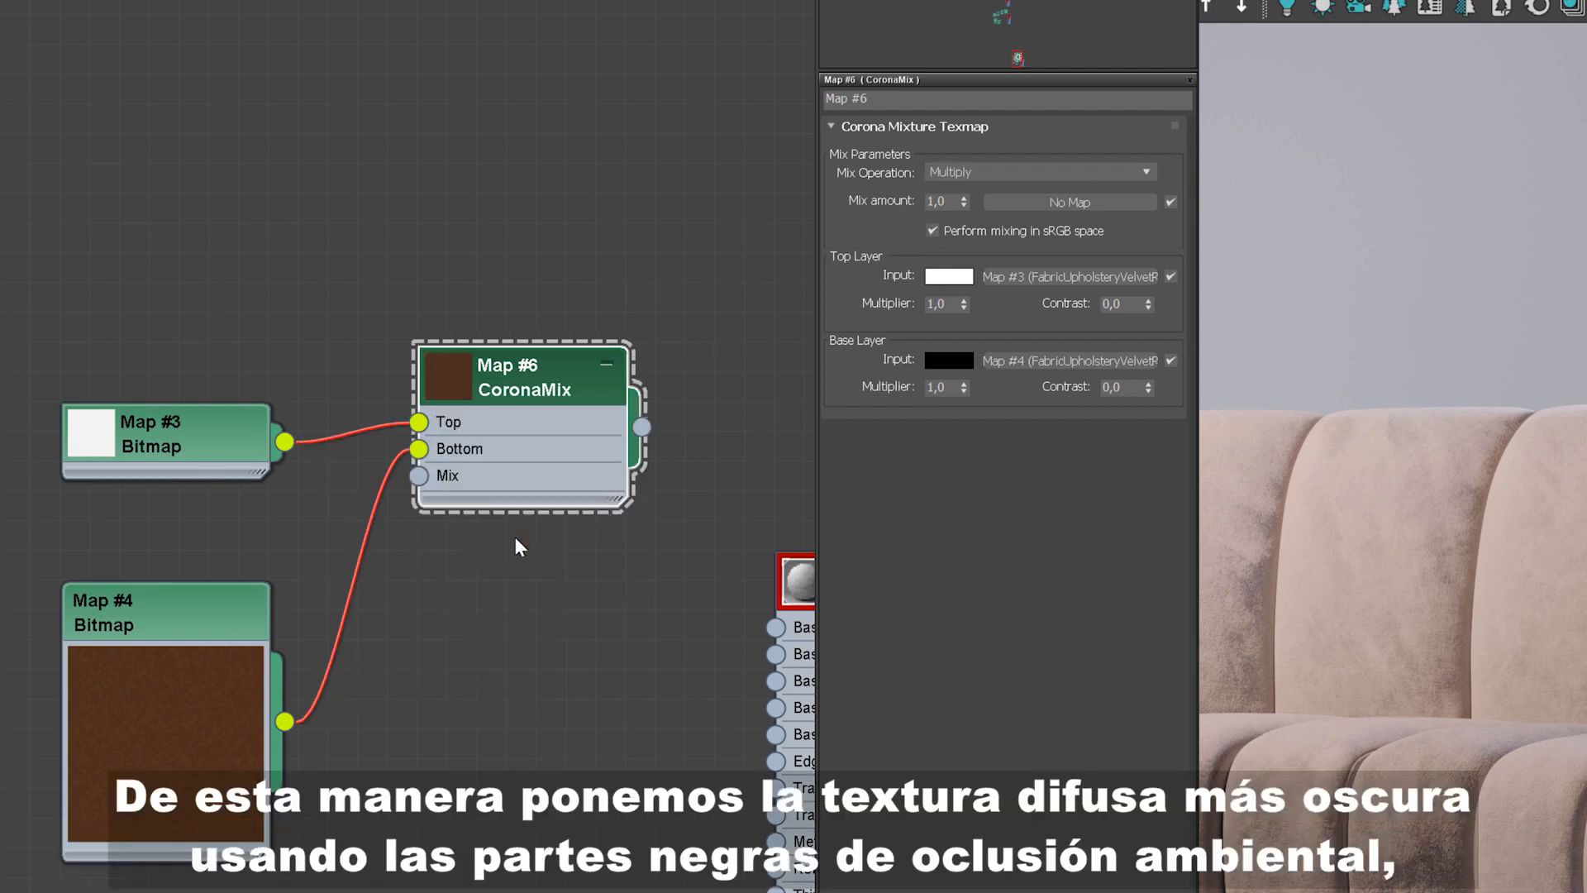
{"action": "left_click", "coordinate": [197, 703]}
{"action": "middle_click_drag", "start_coordinate": [379, 570], "coordinate": [354, 624]}
{"action": "scroll", "coordinate": [354, 623], "scroll_direction": "down", "scroll_amount": 2}
{"action": "left_click_drag", "start_coordinate": [566, 496], "coordinate": [665, 663]}
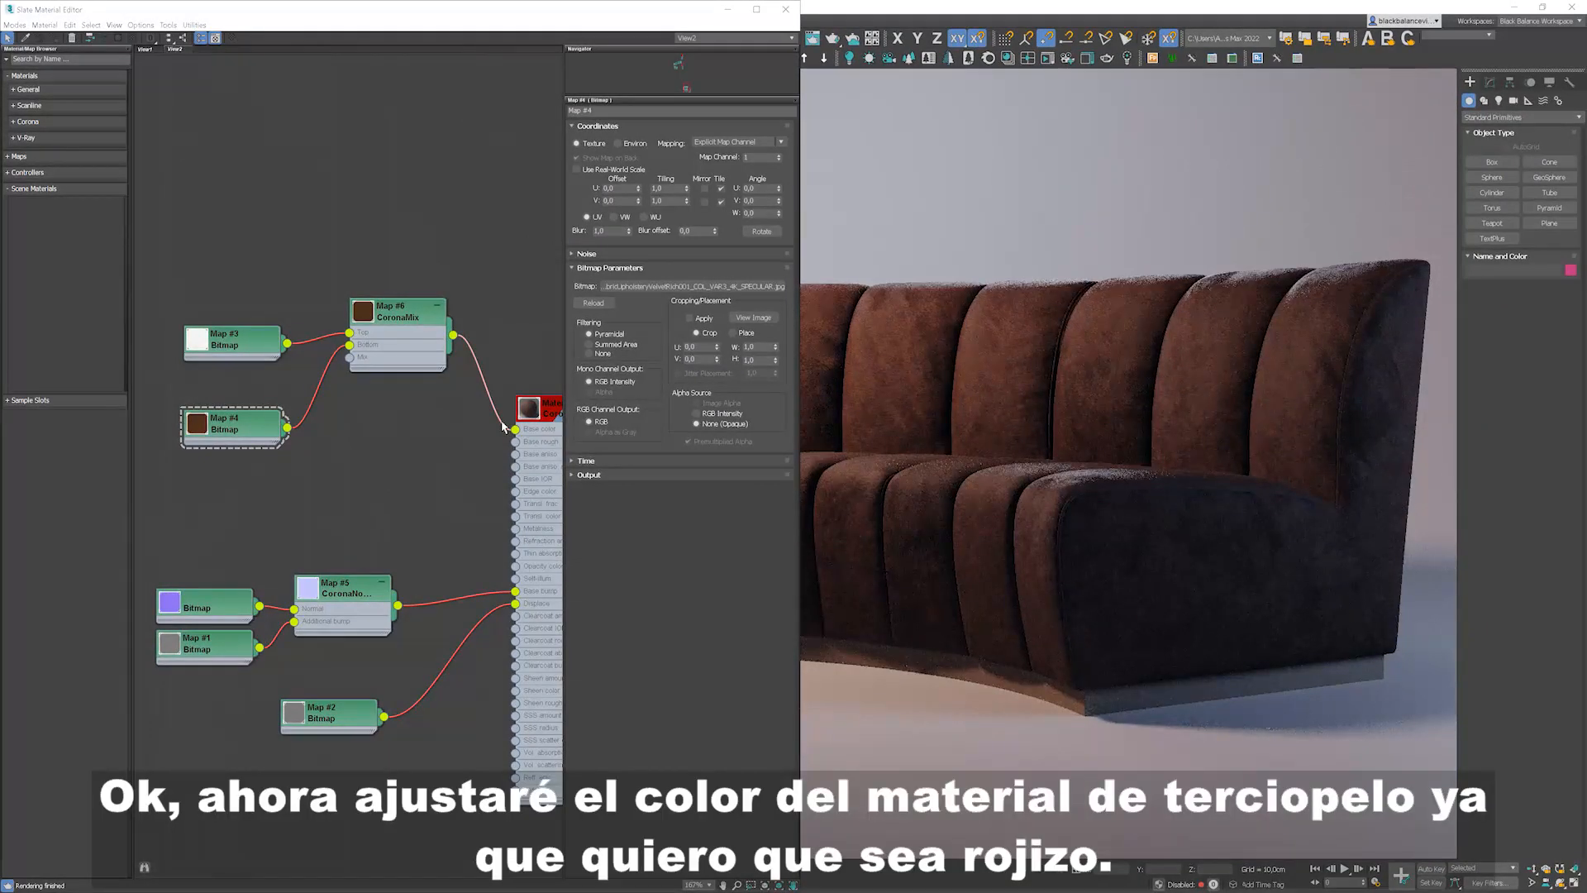
Step: Insert a Color Correction map between the colour bitmap (Map #4) and the CoronaMix Bottom input
{"action": "mouse_move", "coordinate": [219, 351]}
{"action": "left_mouse_down"}
{"action": "mouse_move", "coordinate": [169, 316]}
{"action": "mouse_move", "coordinate": [233, 327]}
{"action": "left_mouse_up"}
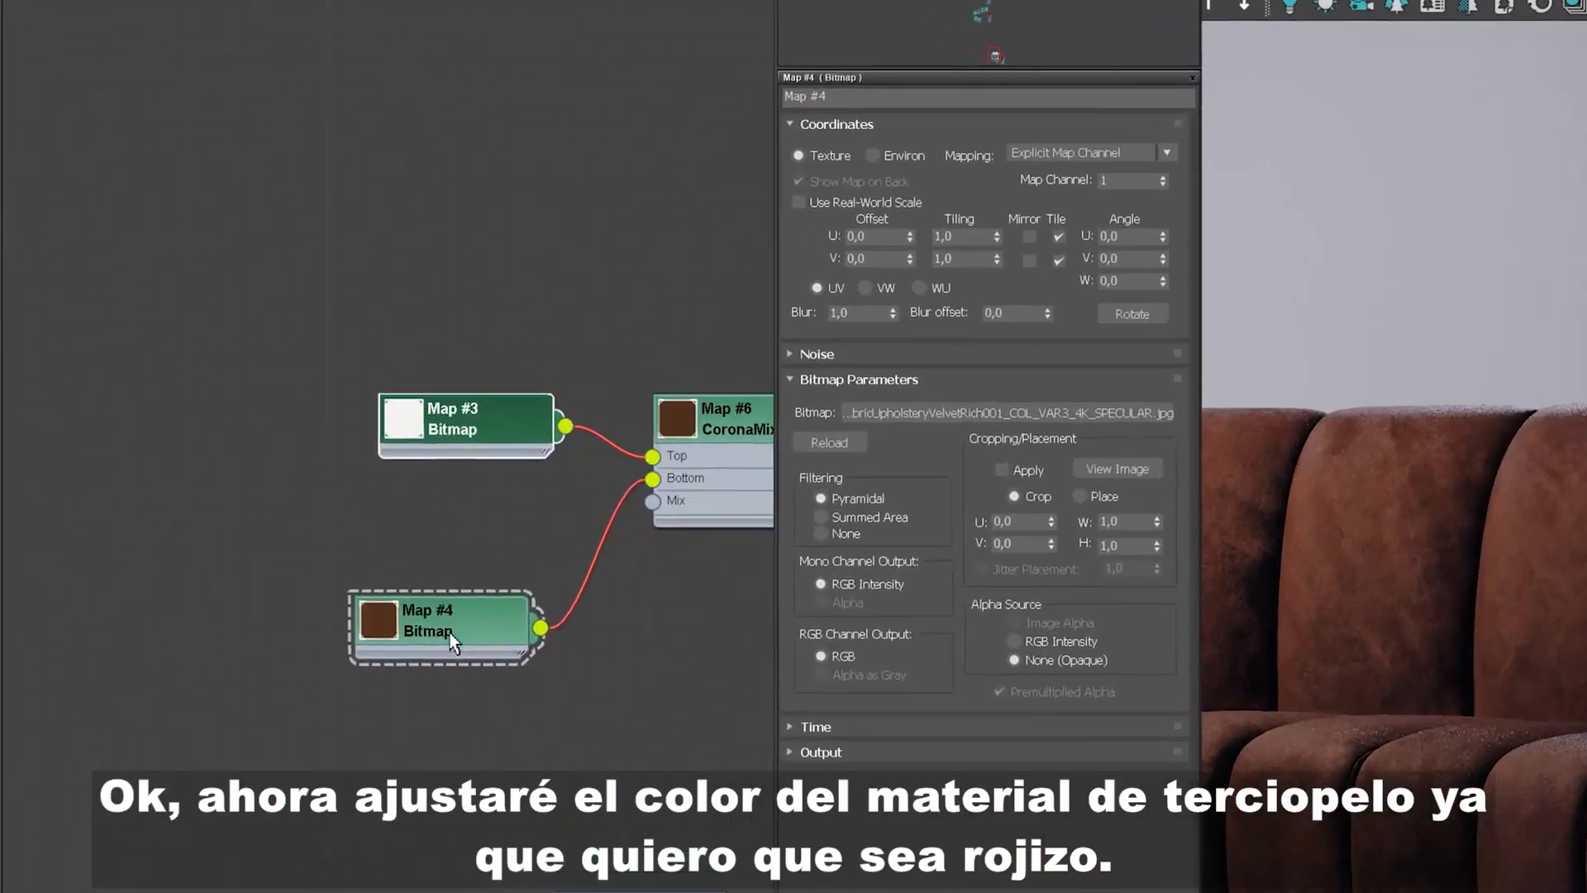
{"action": "left_click_drag", "start_coordinate": [453, 643], "coordinate": [280, 570]}
{"action": "right_click", "coordinate": [475, 652]}
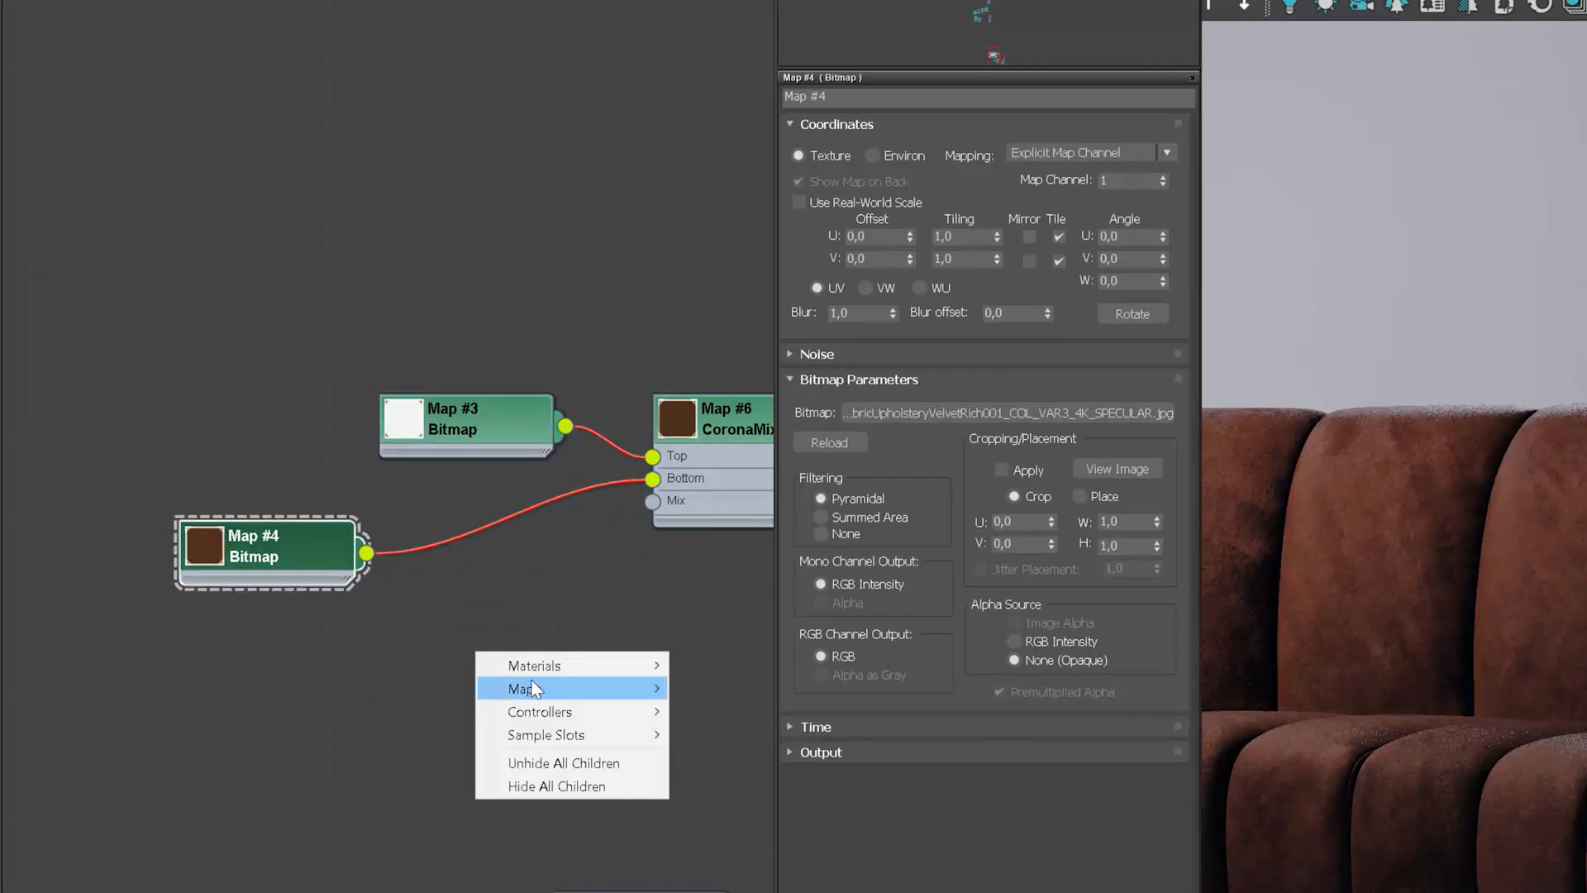
{"action": "mouse_move", "coordinate": [538, 690]}
{"action": "mouse_move", "coordinate": [704, 712]}
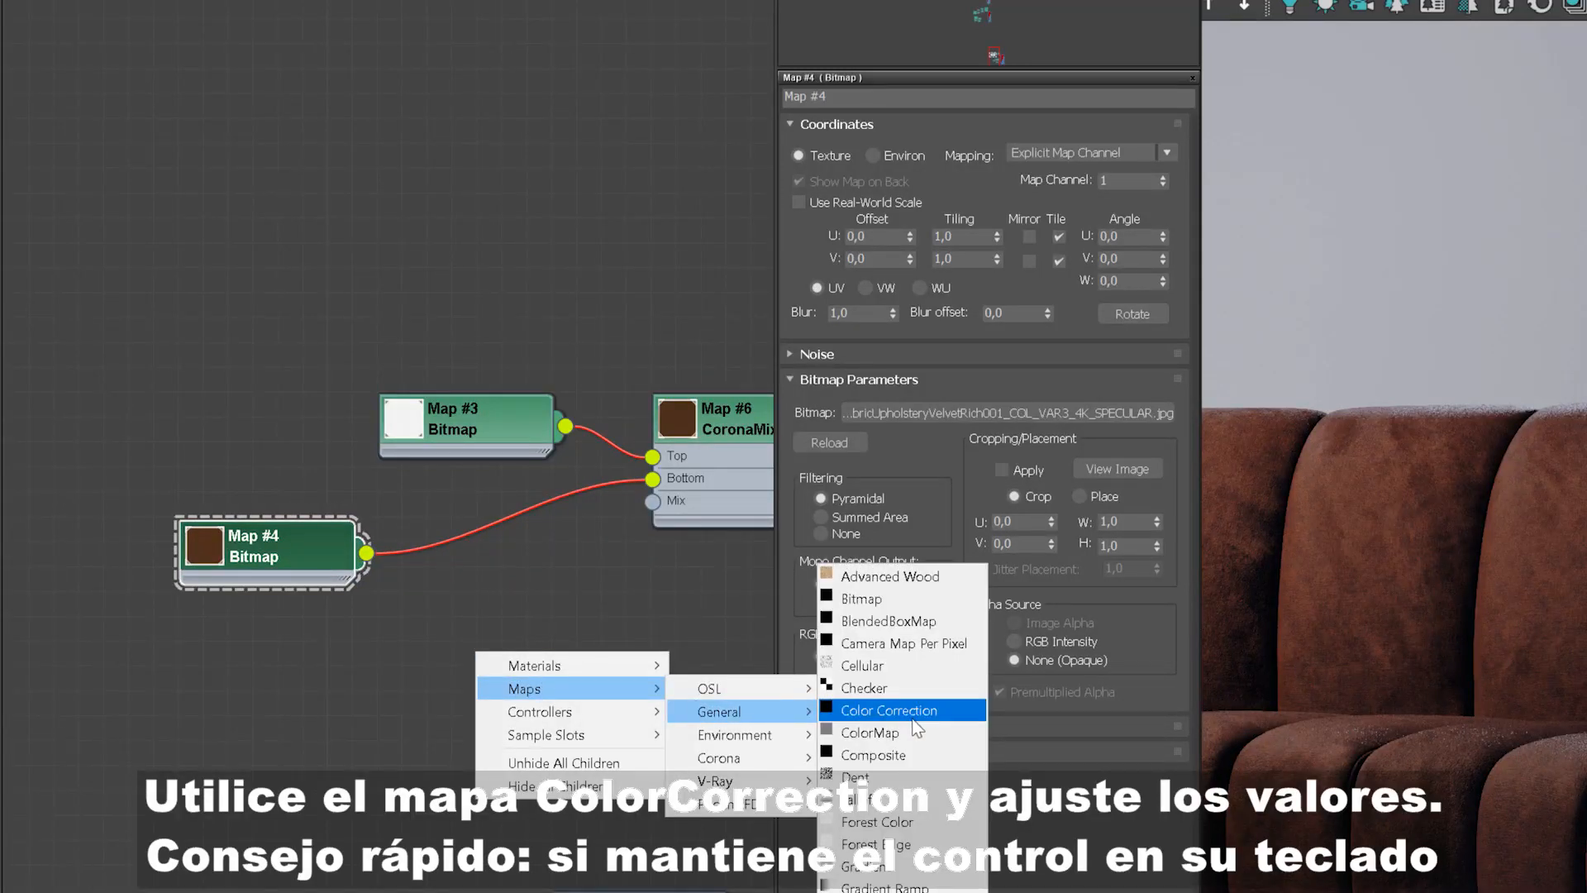
{"action": "left_click", "coordinate": [888, 710]}
{"action": "left_click", "coordinate": [476, 661]}
{"action": "left_click_drag", "start_coordinate": [476, 661], "coordinate": [494, 519], "text": "ctrl"}
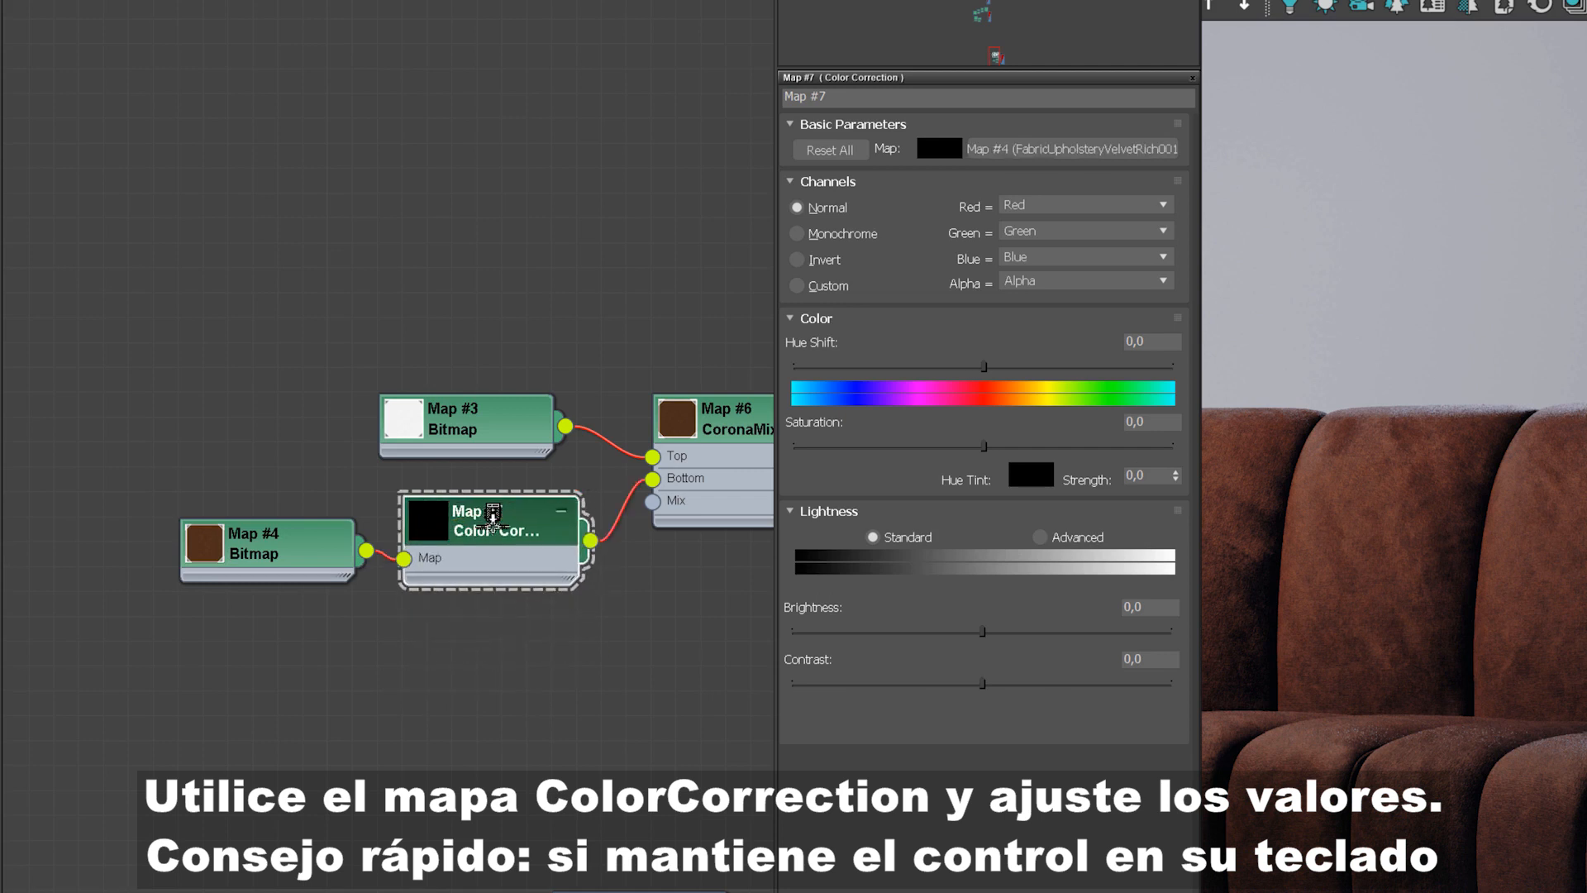
Step: Shift the Color Correction map's hue to about -26.5 to make the colour redder
{"action": "left_click_drag", "start_coordinate": [247, 558], "coordinate": [196, 557]}
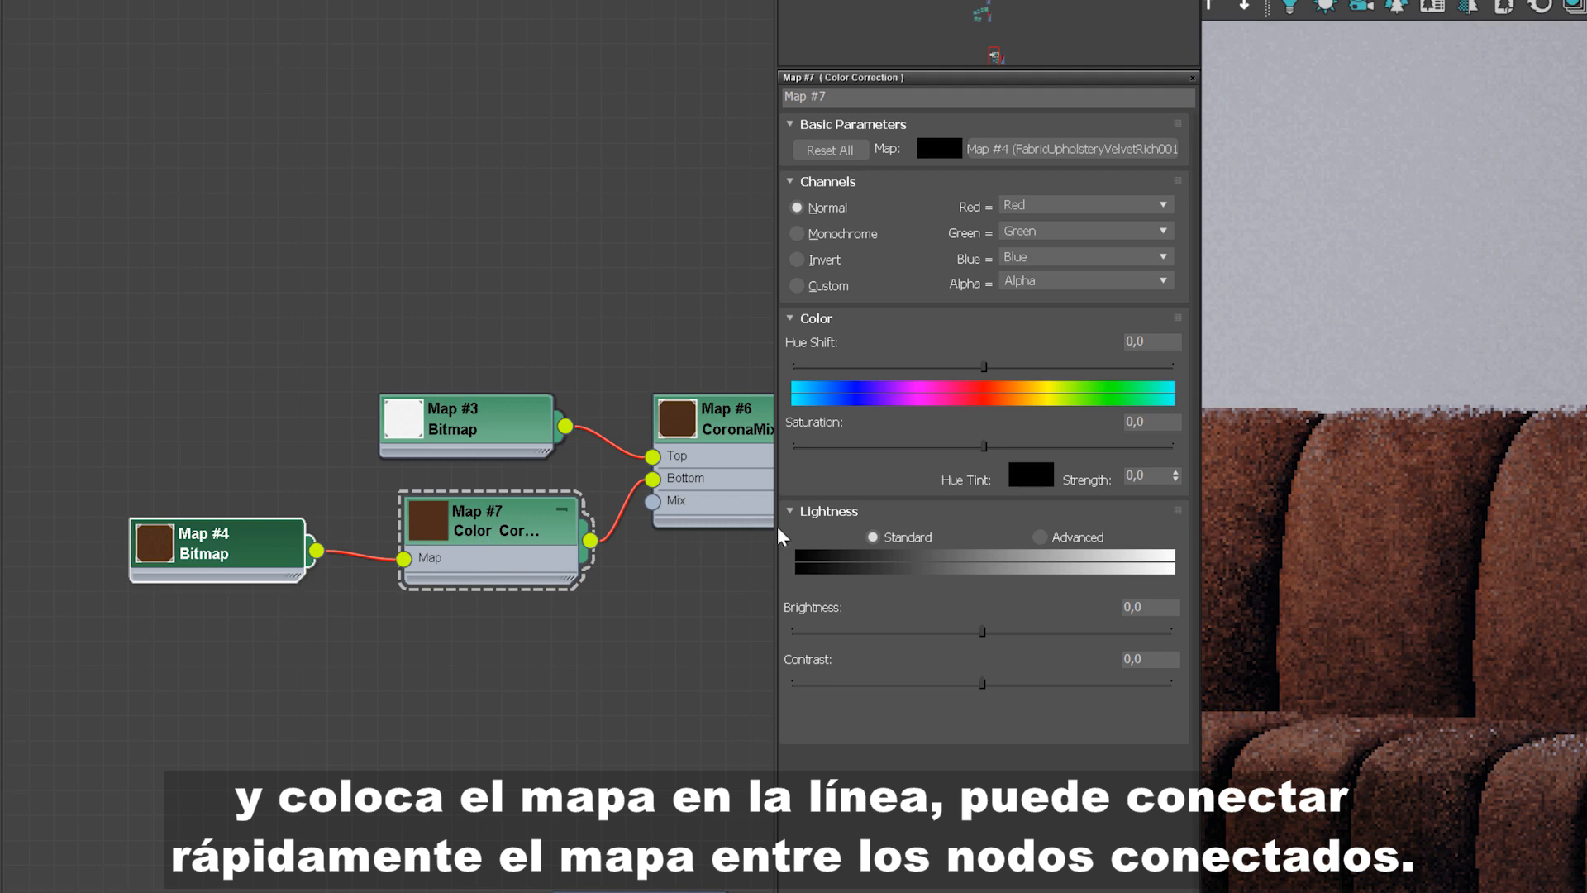
{"action": "left_click", "coordinate": [949, 366]}
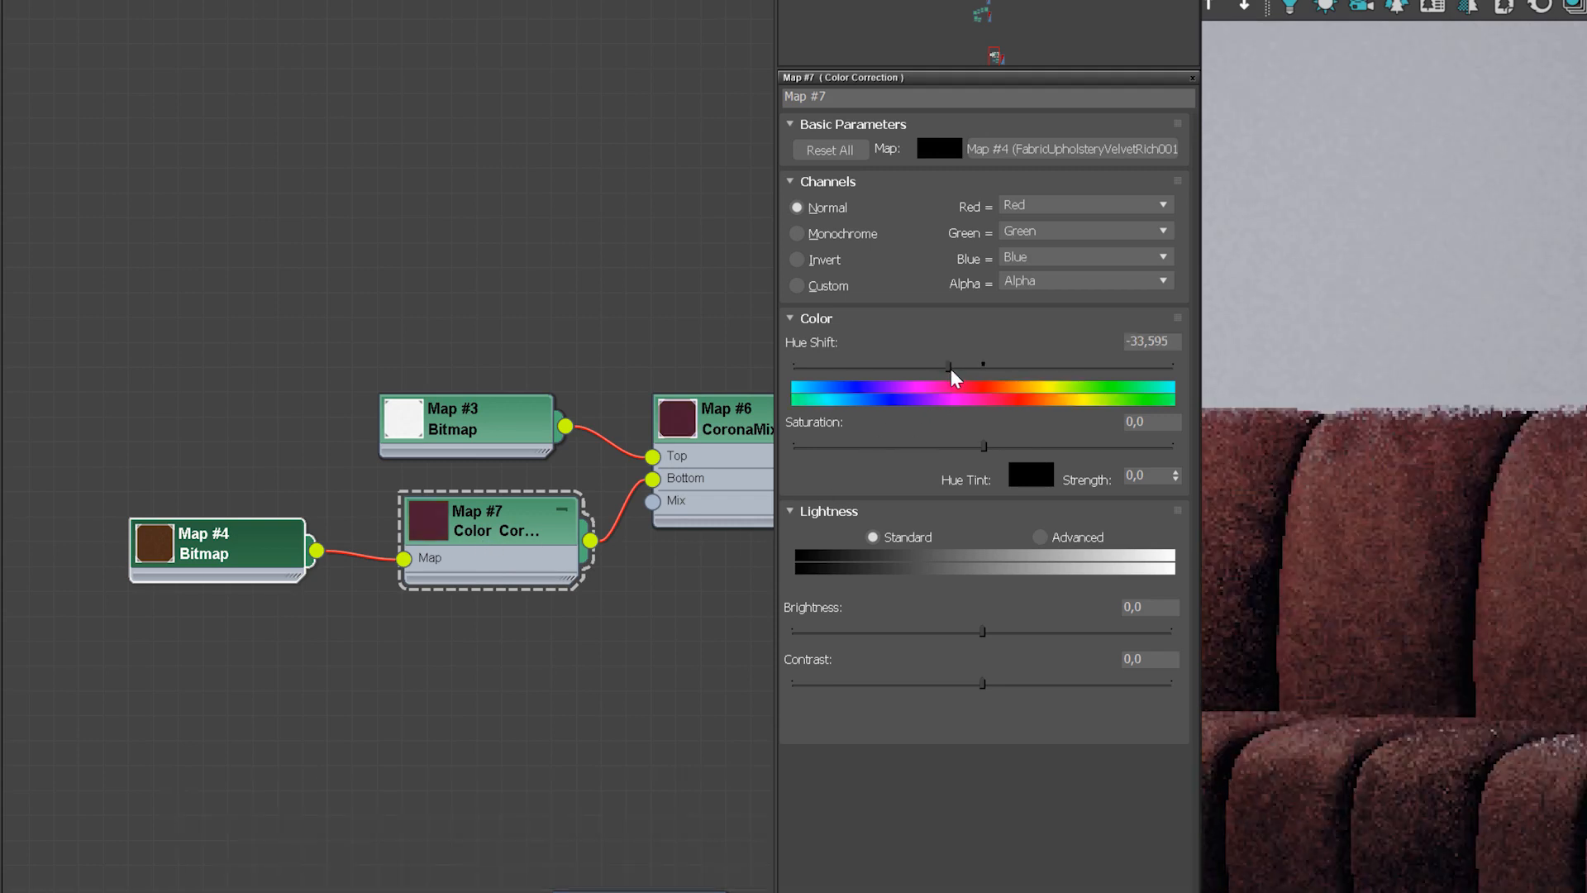
{"action": "left_click_drag", "start_coordinate": [951, 370], "coordinate": [952, 368]}
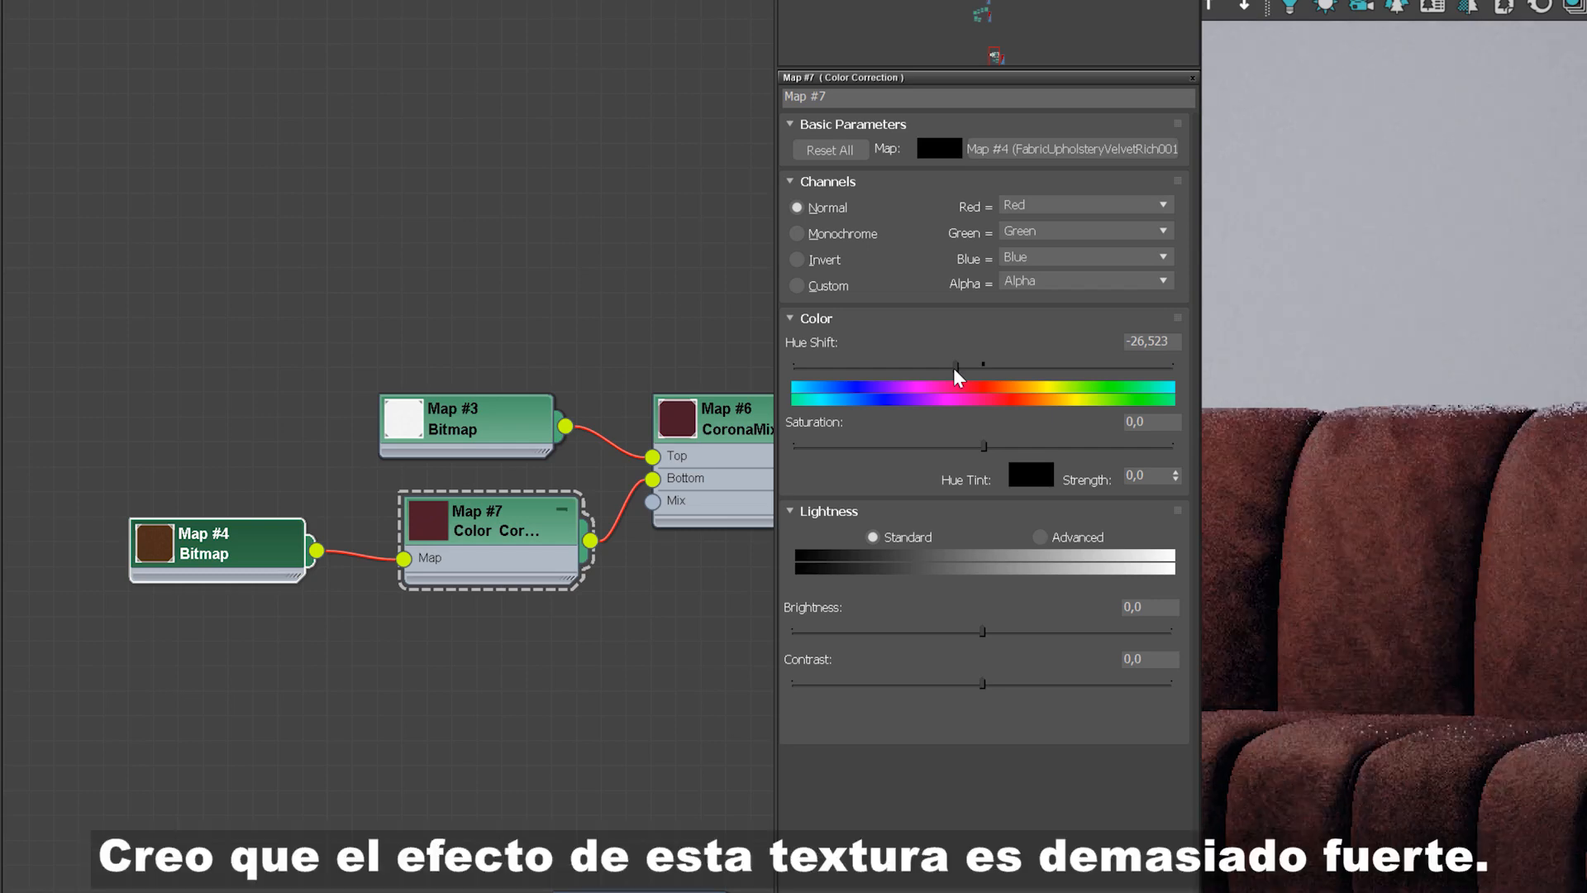
Step: Add a Mix map and wire it between the CoronaMix output and the material's Base color input
{"action": "middle_click_drag", "start_coordinate": [638, 348], "coordinate": [248, 313]}
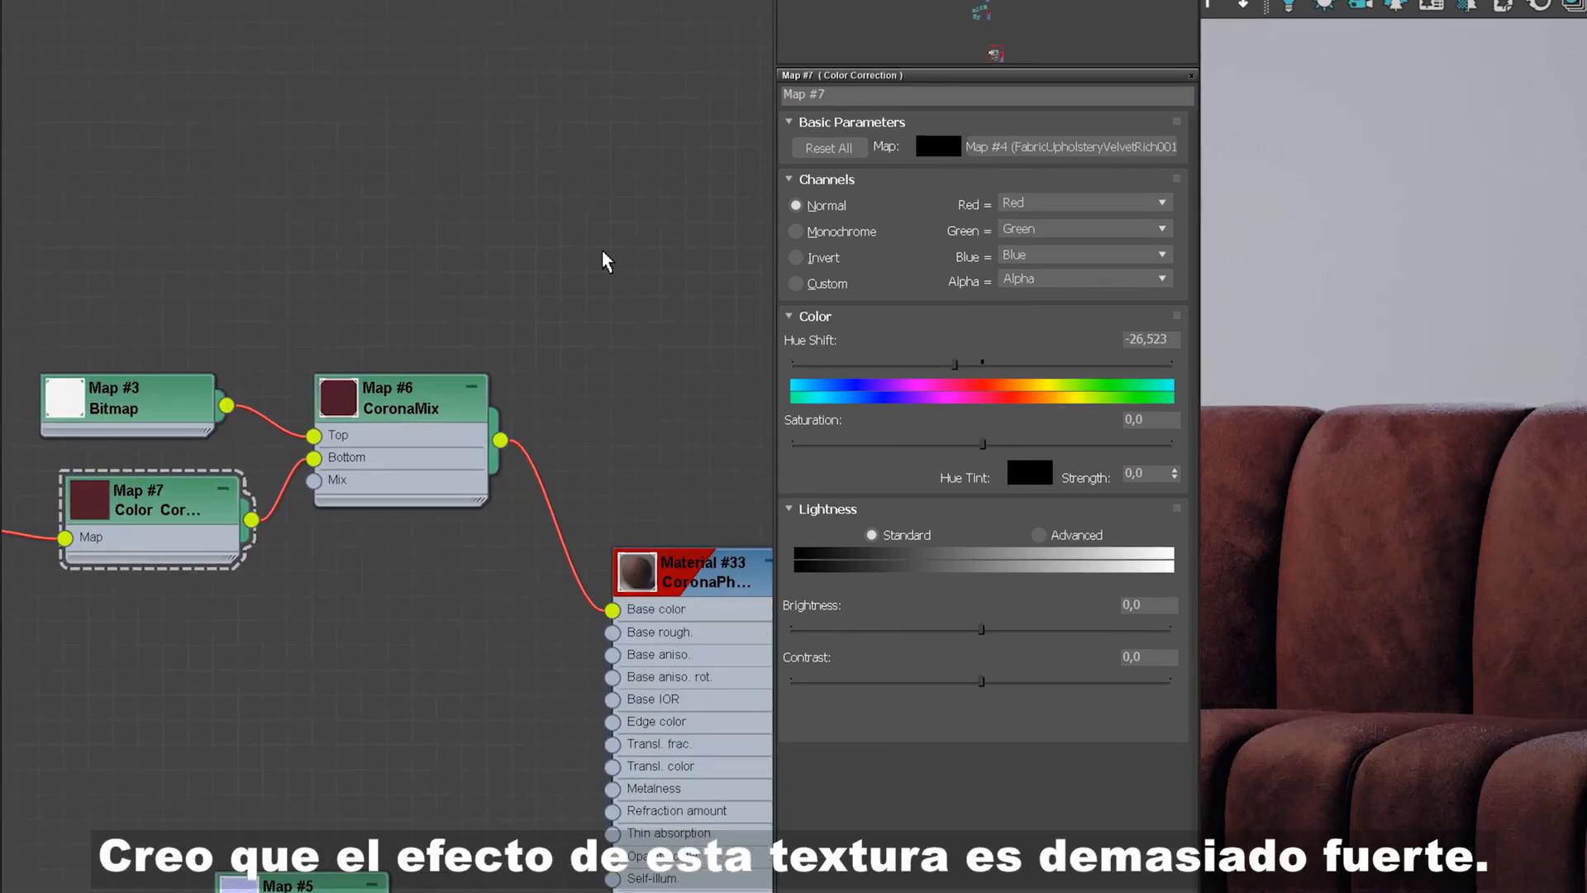
{"action": "right_click", "coordinate": [605, 256]}
{"action": "mouse_move", "coordinate": [684, 291]}
{"action": "mouse_move", "coordinate": [860, 317]}
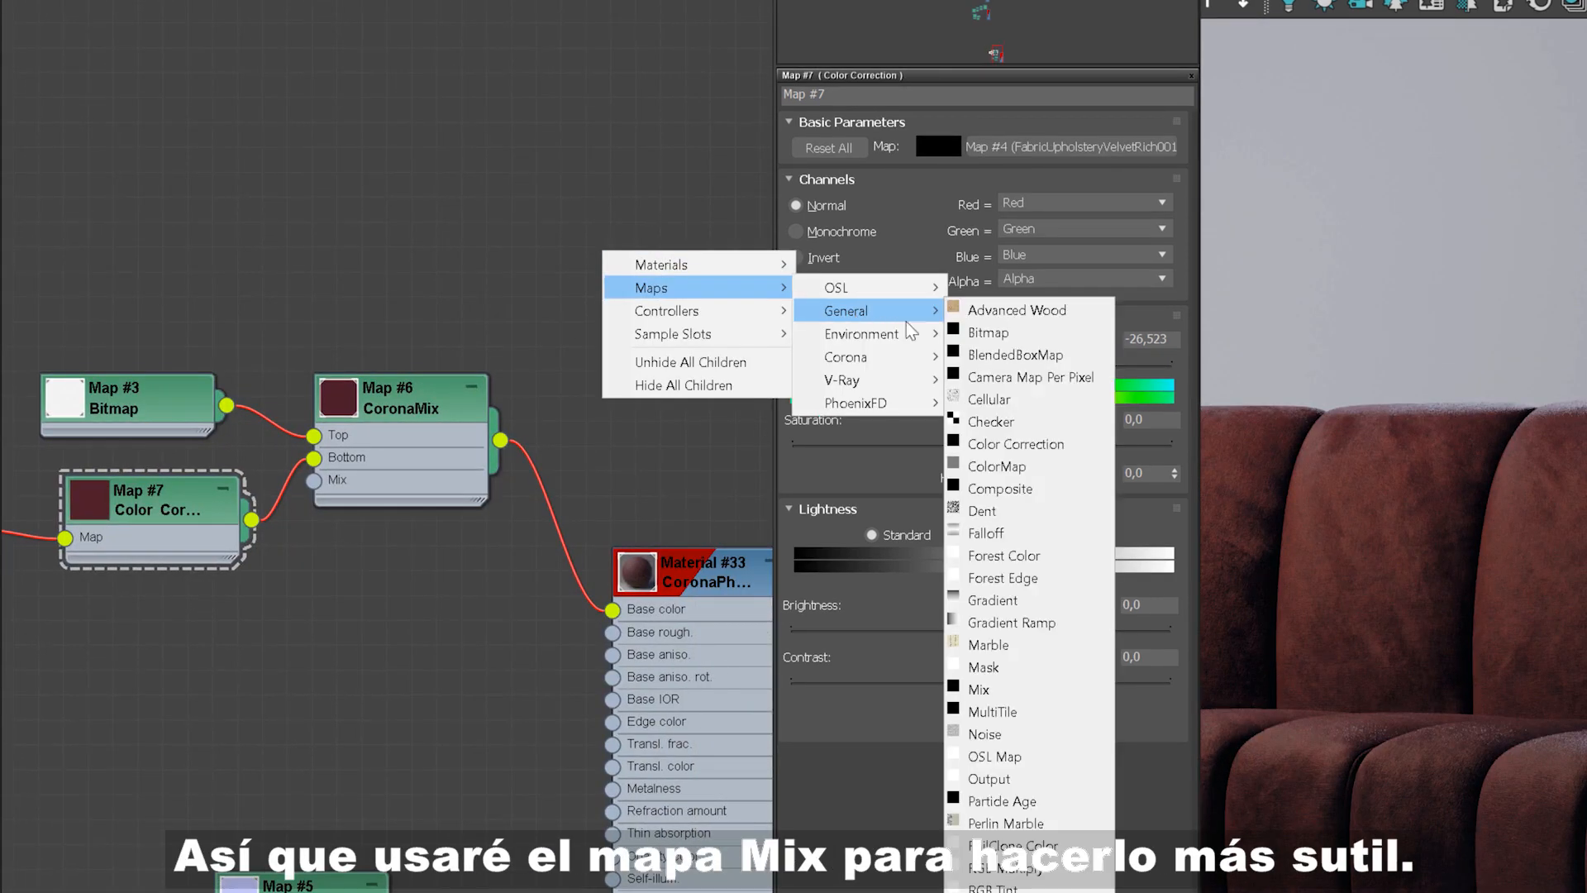
{"action": "left_click", "coordinate": [982, 690]}
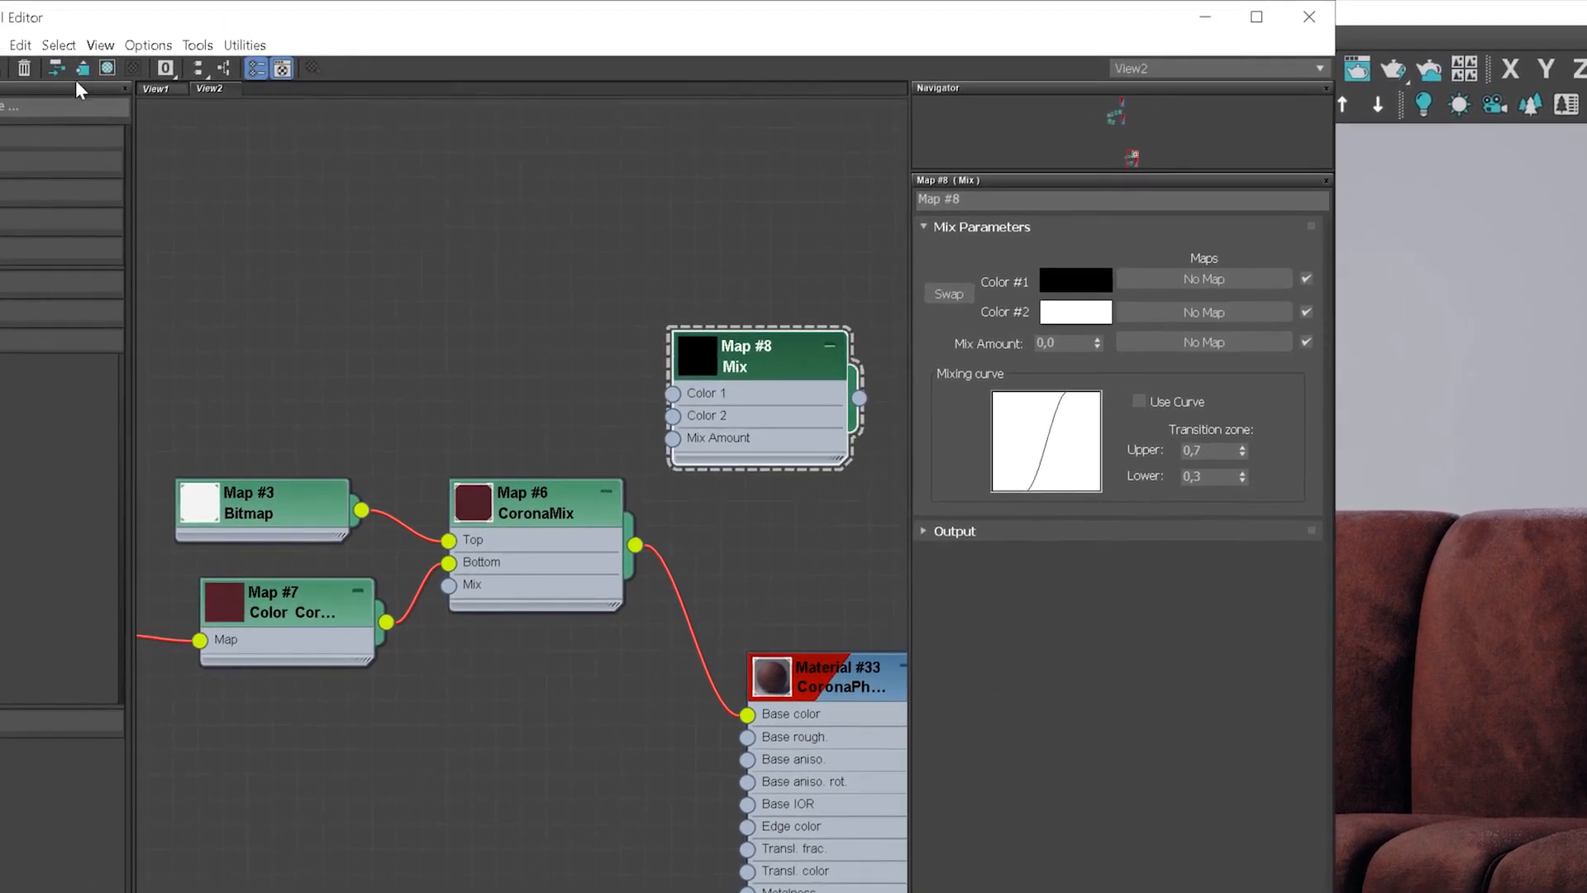
{"action": "left_click", "coordinate": [56, 68]}
{"action": "left_click_drag", "start_coordinate": [549, 519], "coordinate": [297, 494]}
{"action": "left_click_drag", "start_coordinate": [388, 521], "coordinate": [673, 394]}
{"action": "left_click_drag", "start_coordinate": [766, 375], "coordinate": [749, 716]}
{"action": "left_click", "coordinate": [56, 68]}
{"action": "middle_click_drag", "start_coordinate": [402, 690], "coordinate": [696, 592]}
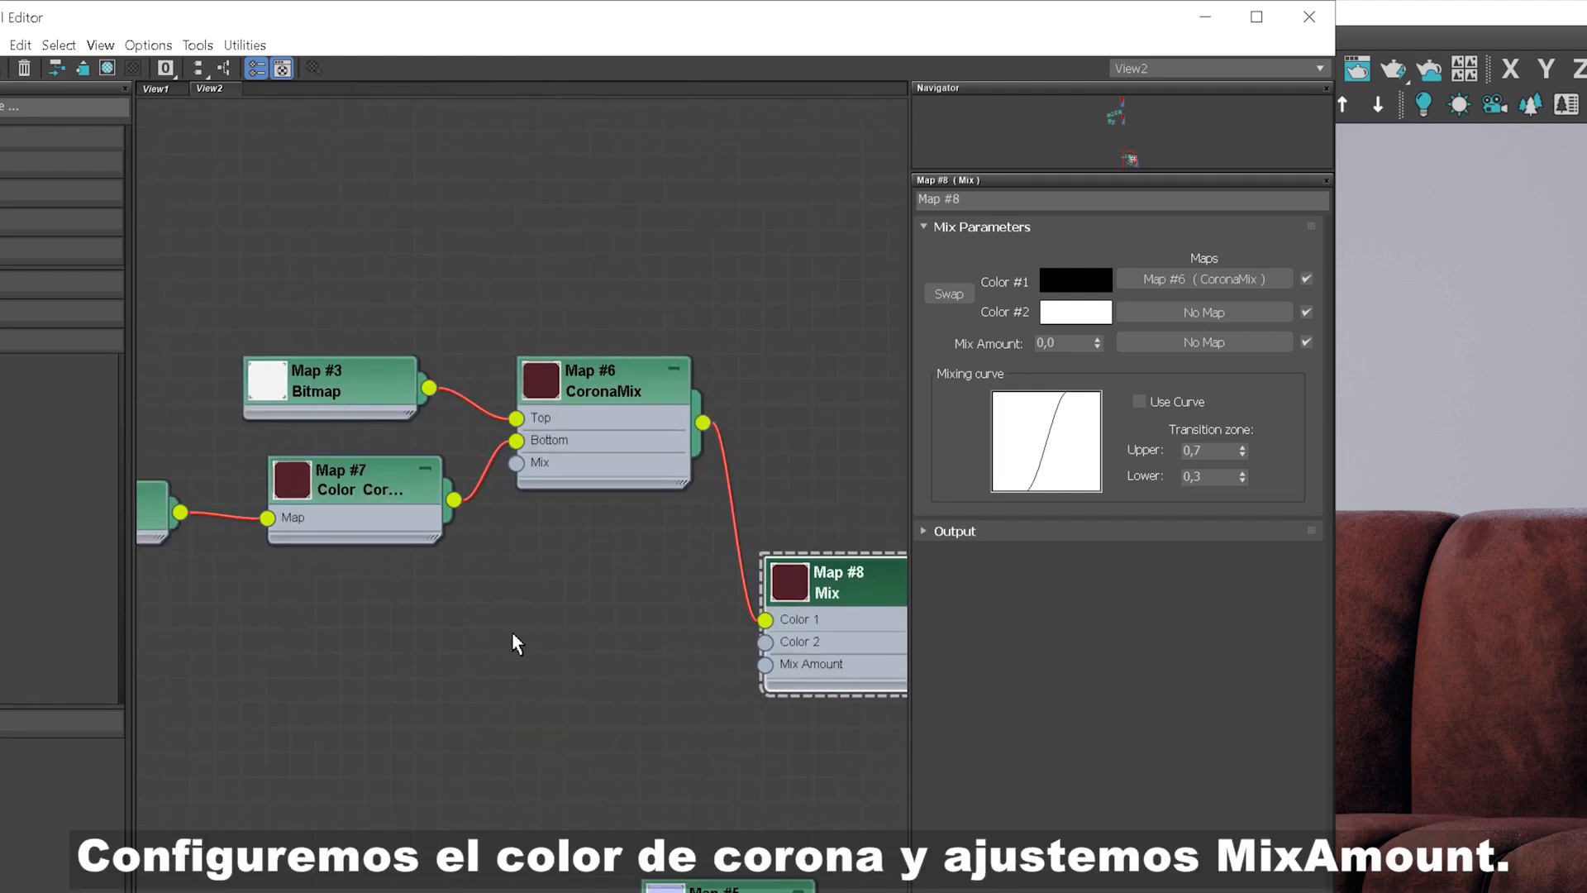
Step: Add a CoronaColor map and pick its solid colour from the Color Correction node with the eyedropper
{"action": "right_click", "coordinate": [514, 633]}
{"action": "mouse_move", "coordinate": [559, 668]}
{"action": "mouse_move", "coordinate": [781, 744]}
{"action": "left_click", "coordinate": [910, 805]}
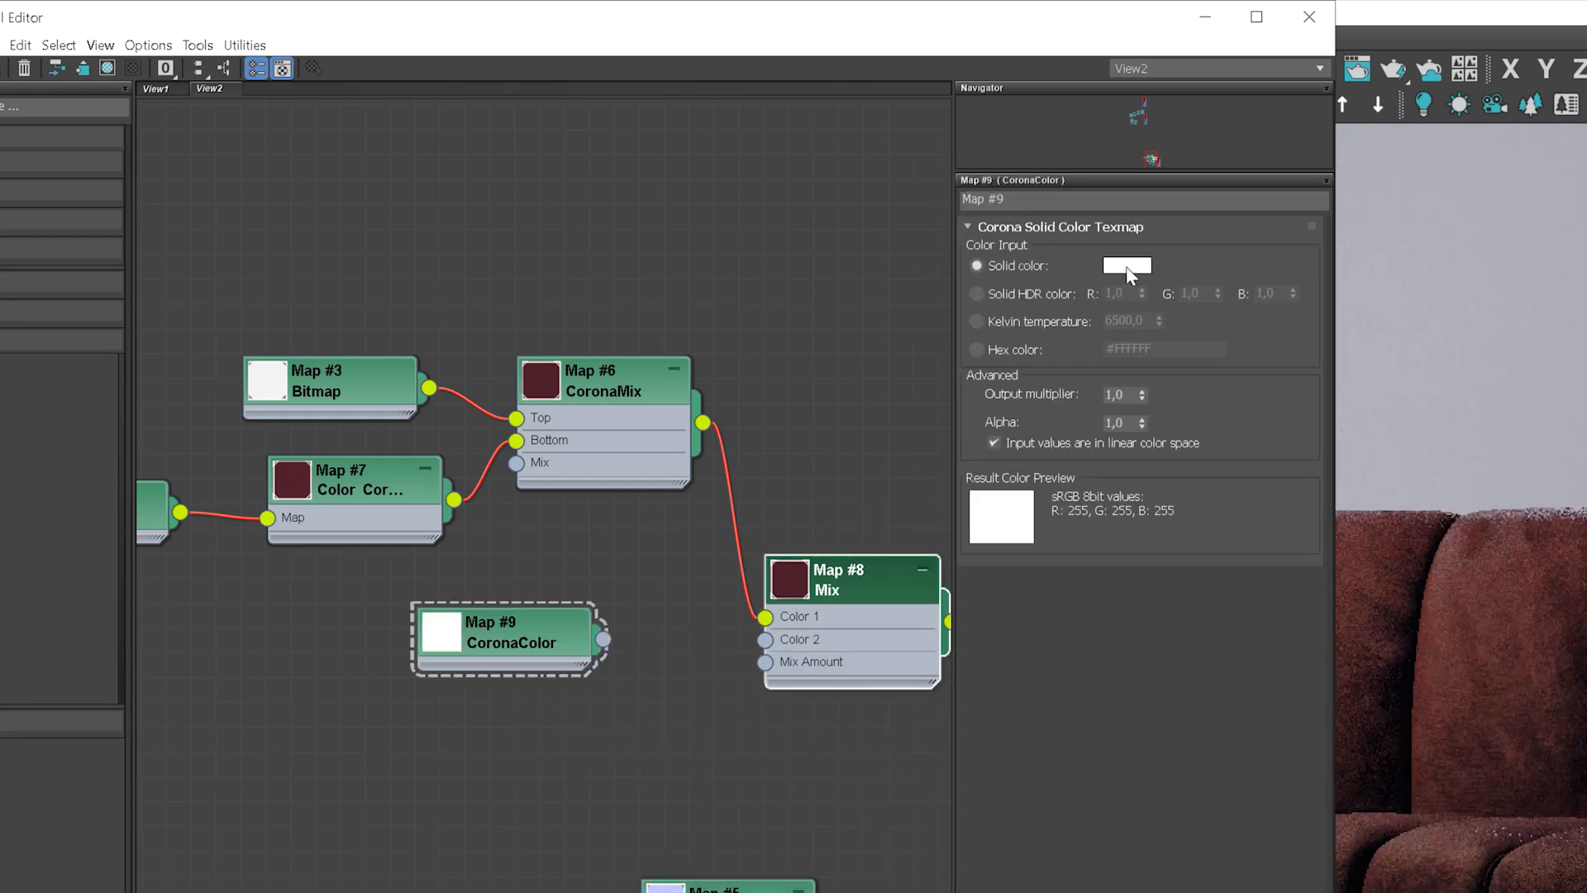
{"action": "left_click", "coordinate": [1126, 265]}
{"action": "left_click", "coordinate": [228, 315]}
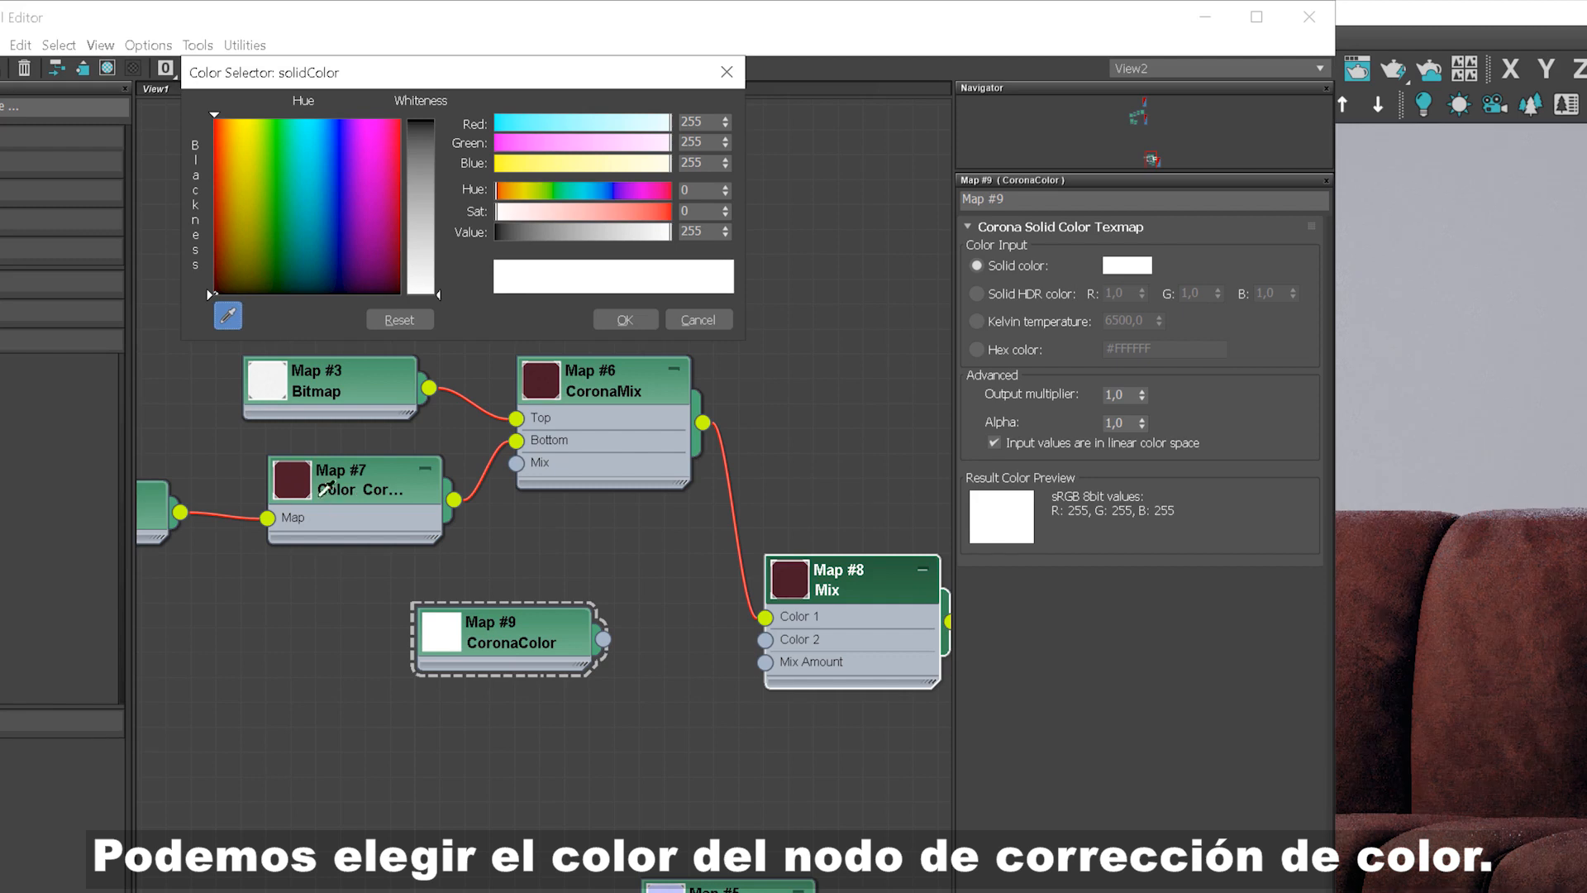
{"action": "left_click", "coordinate": [302, 484]}
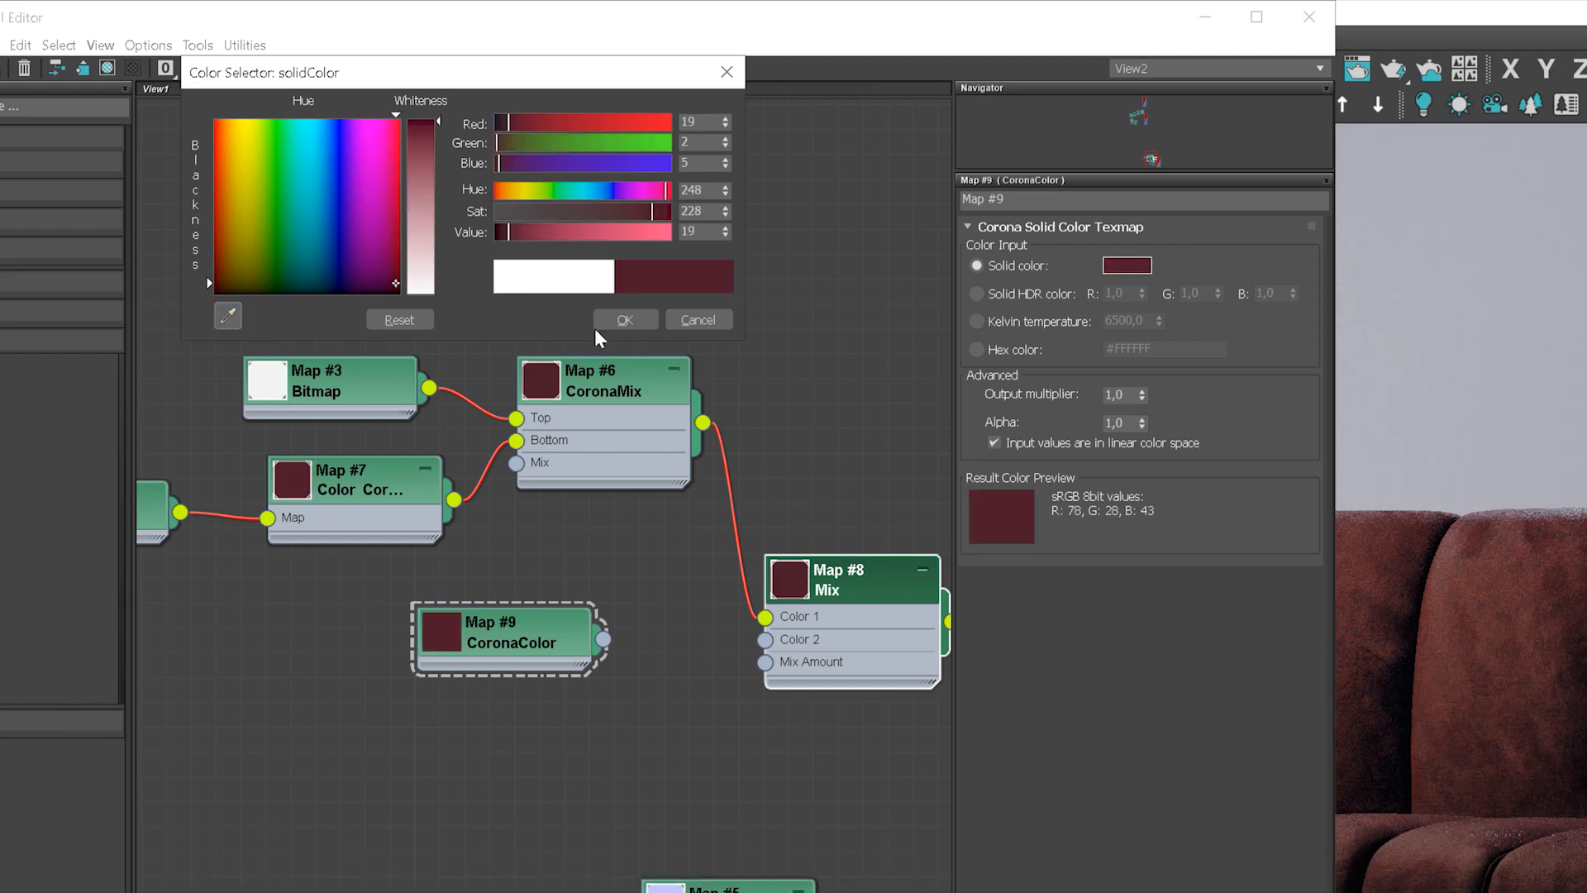
{"action": "left_click", "coordinate": [648, 319]}
Step: Connect the CoronaColor map to the Mix map's Color 2 input and set the Mix Amount to 50
{"action": "left_click_drag", "start_coordinate": [747, 648], "coordinate": [766, 640]}
{"action": "middle_click_drag", "start_coordinate": [874, 625], "coordinate": [594, 565]}
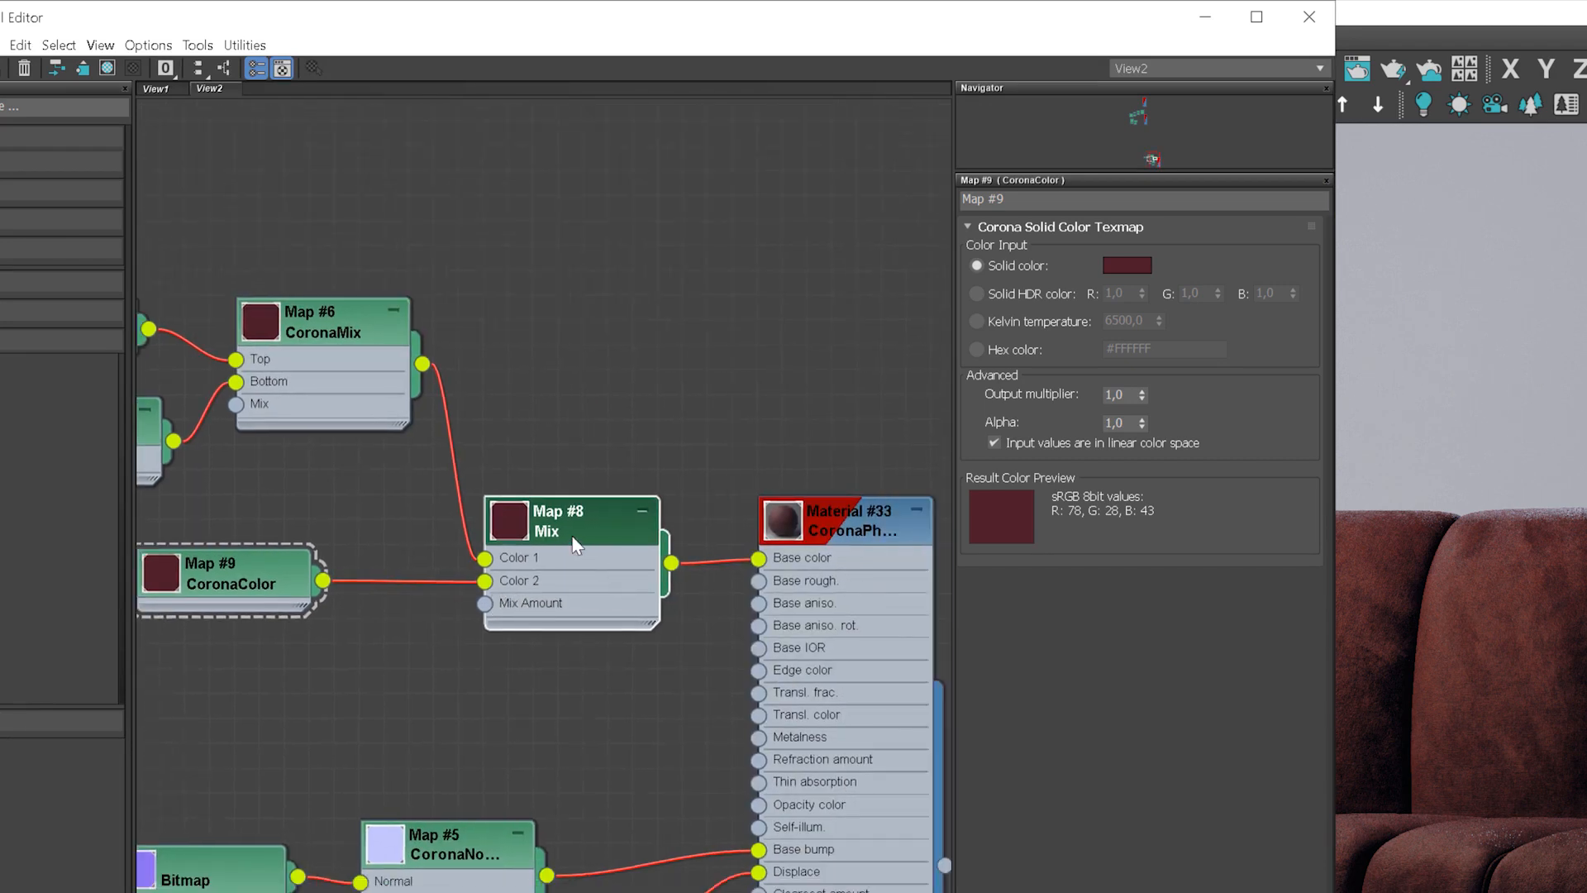
{"action": "double_click", "coordinate": [576, 545]}
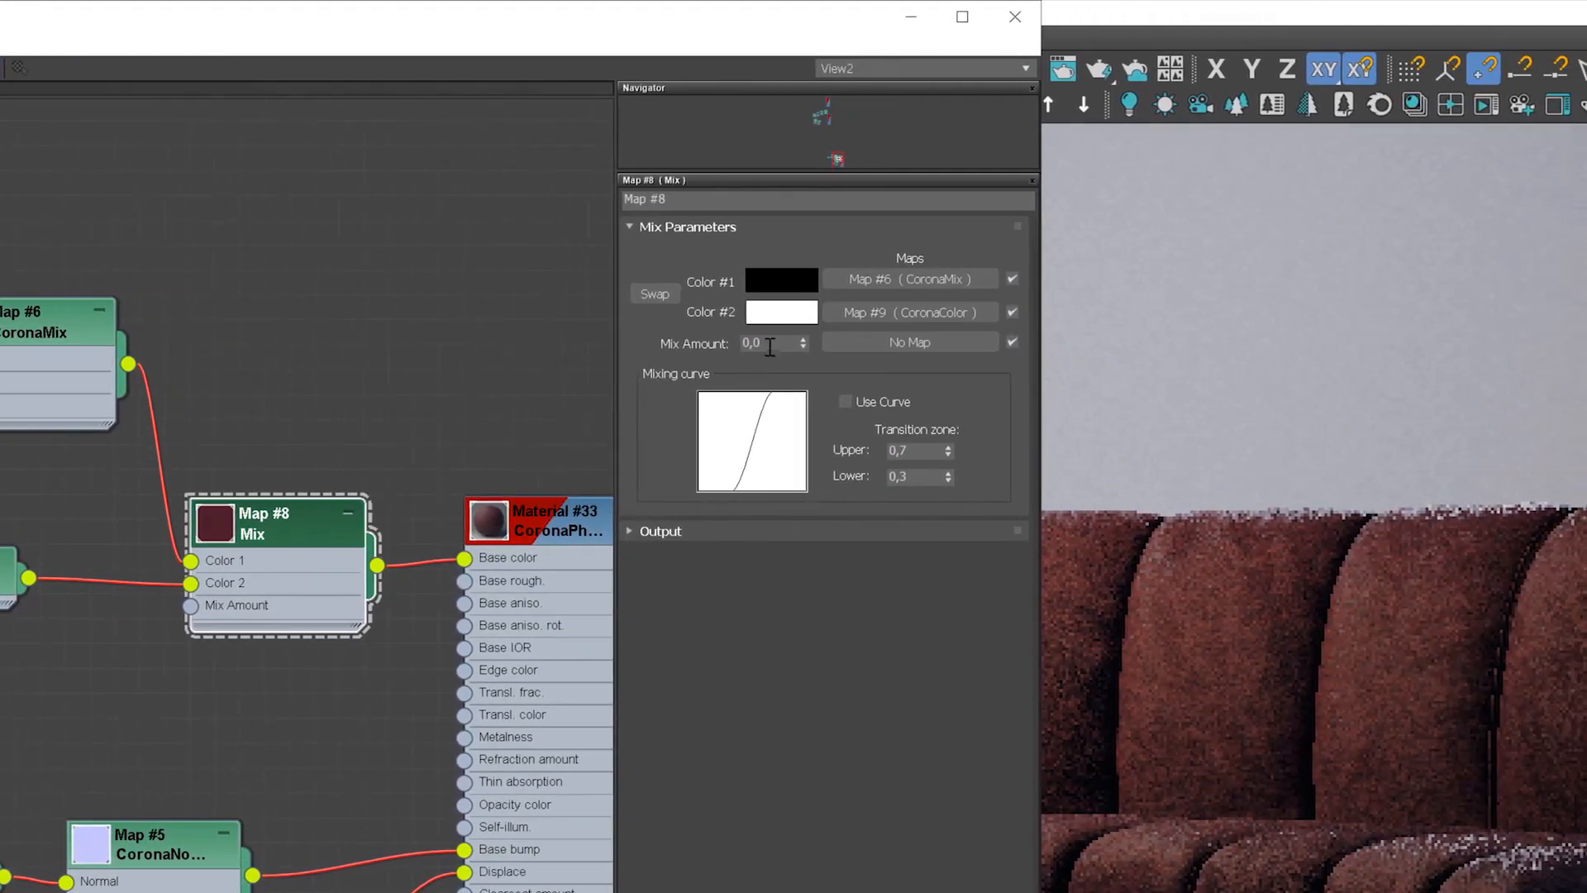
{"action": "double_click", "coordinate": [771, 344]}
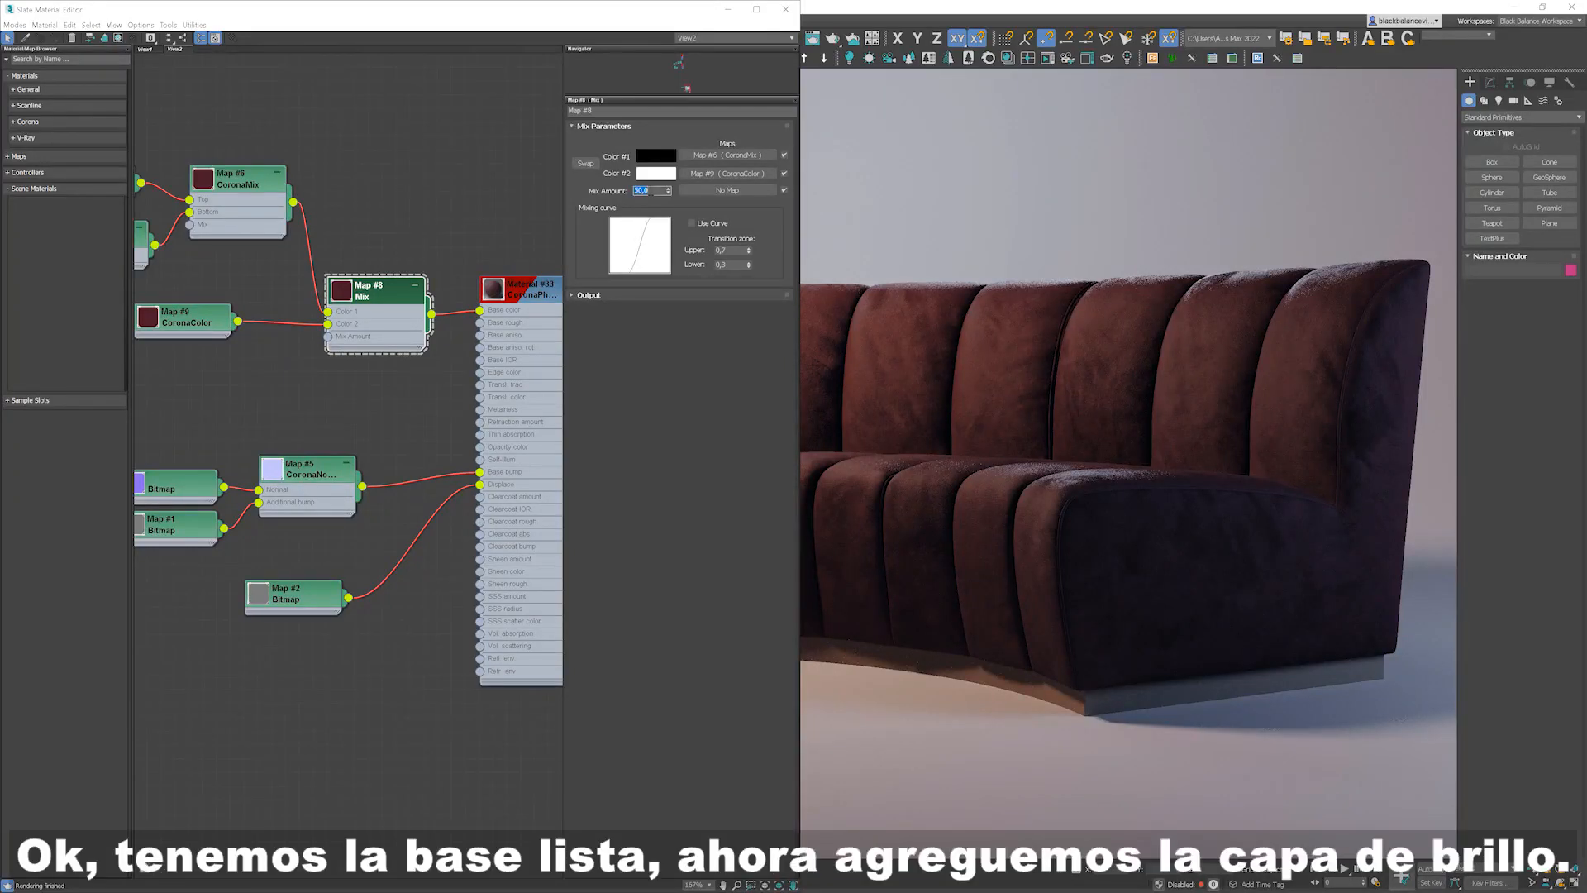
Step: Open the Corona Physical material's parameters and set the Sheen Layer amount to 1
{"action": "double_click", "coordinate": [521, 294]}
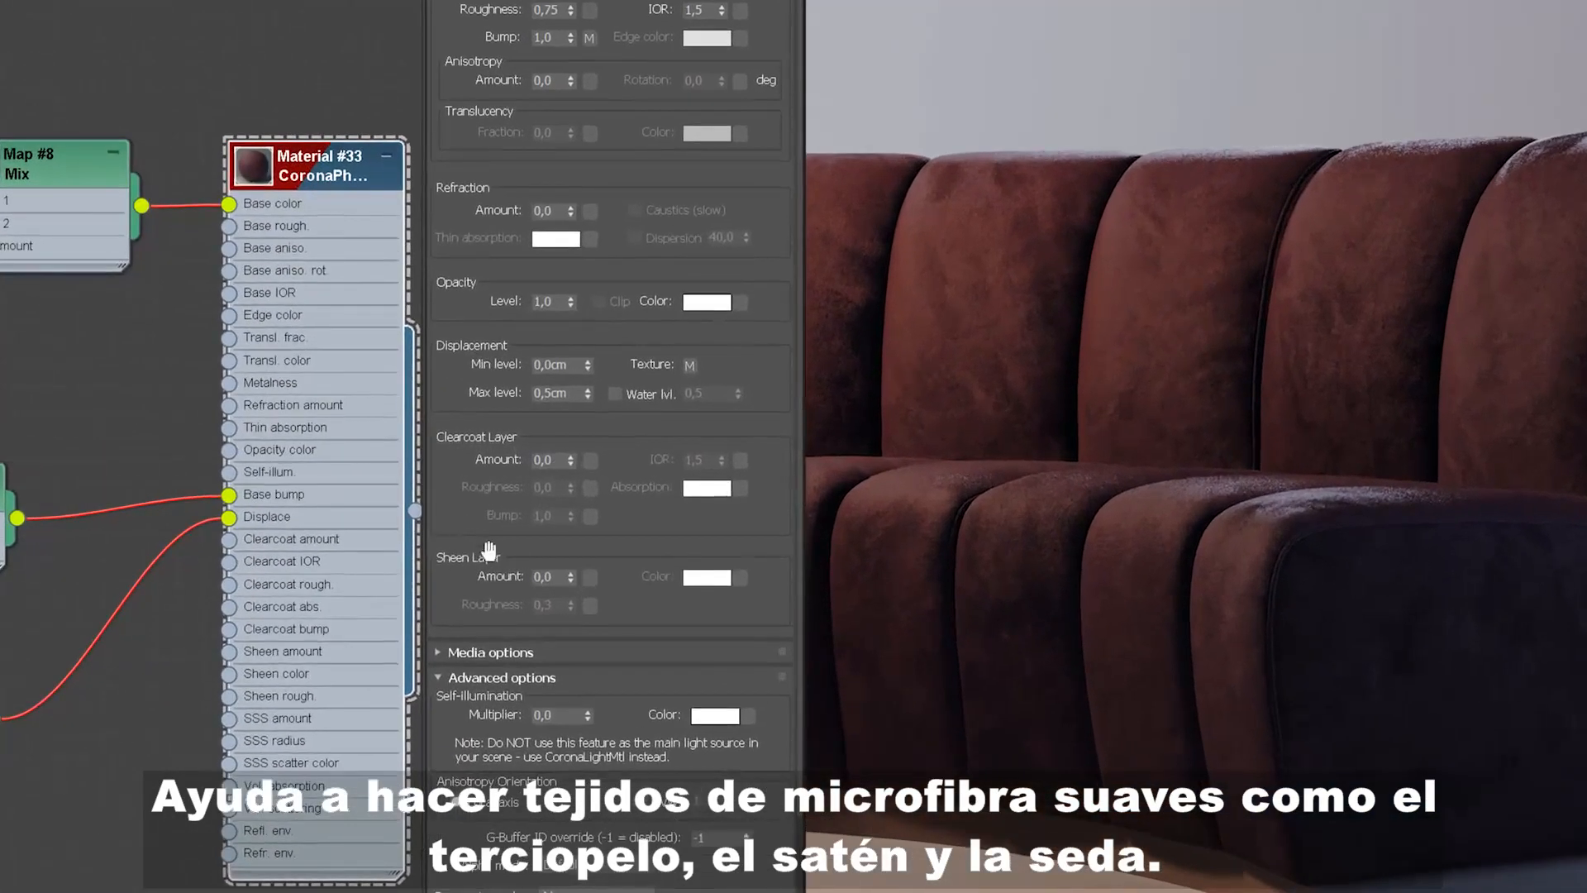
{"action": "double_click", "coordinate": [561, 576]}
{"action": "type", "text": "1"}
{"action": "key", "text": "Return"}
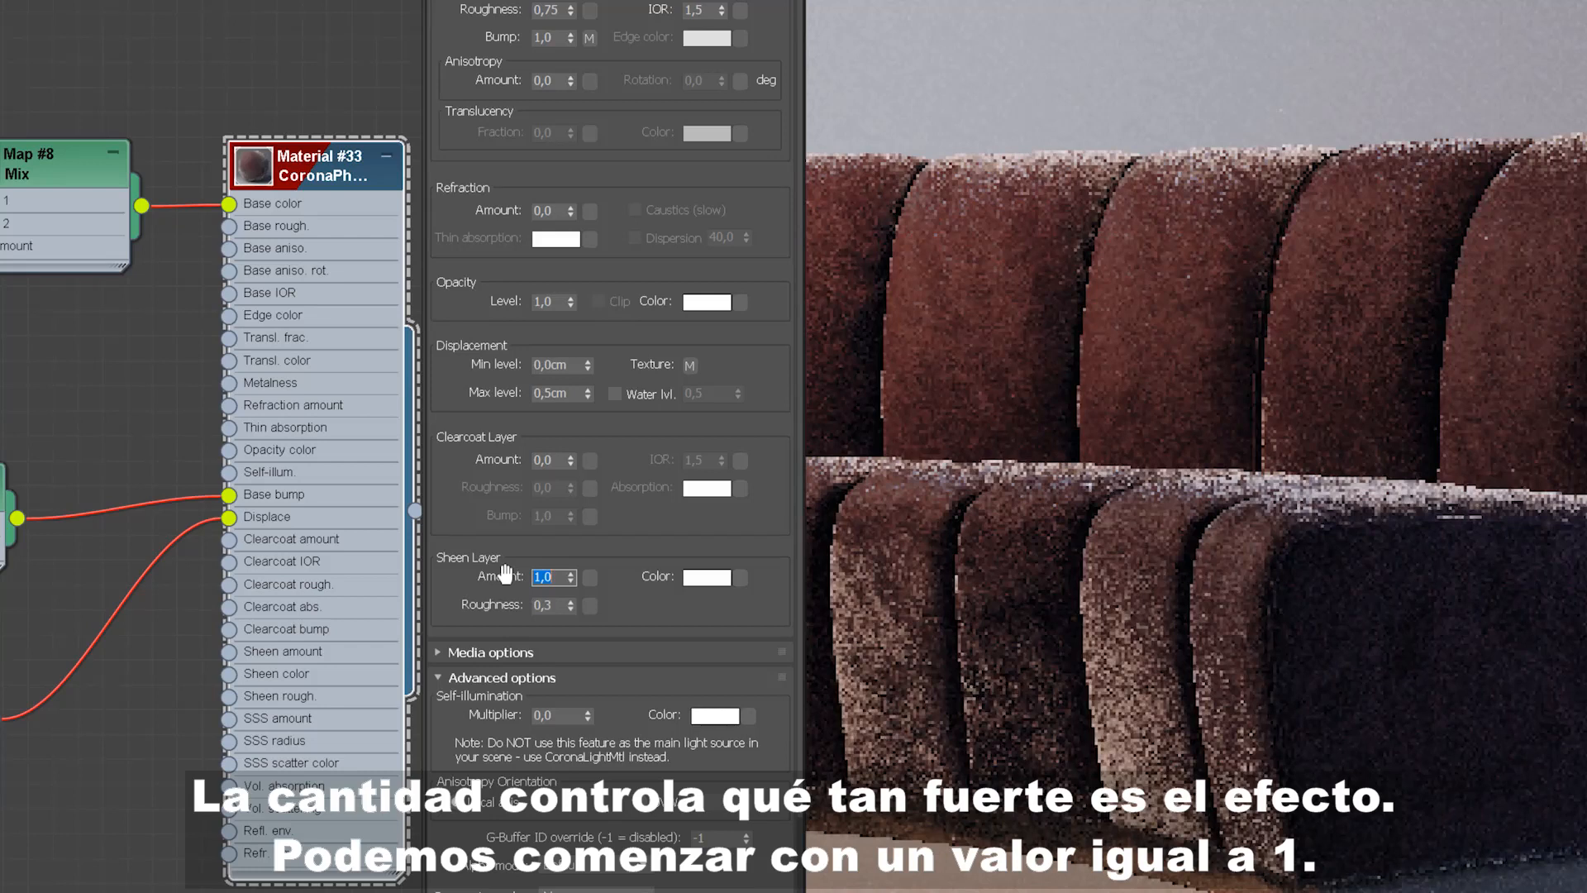
Step: Darken the sheen colour slightly to a light grey
{"action": "left_click", "coordinate": [713, 581]}
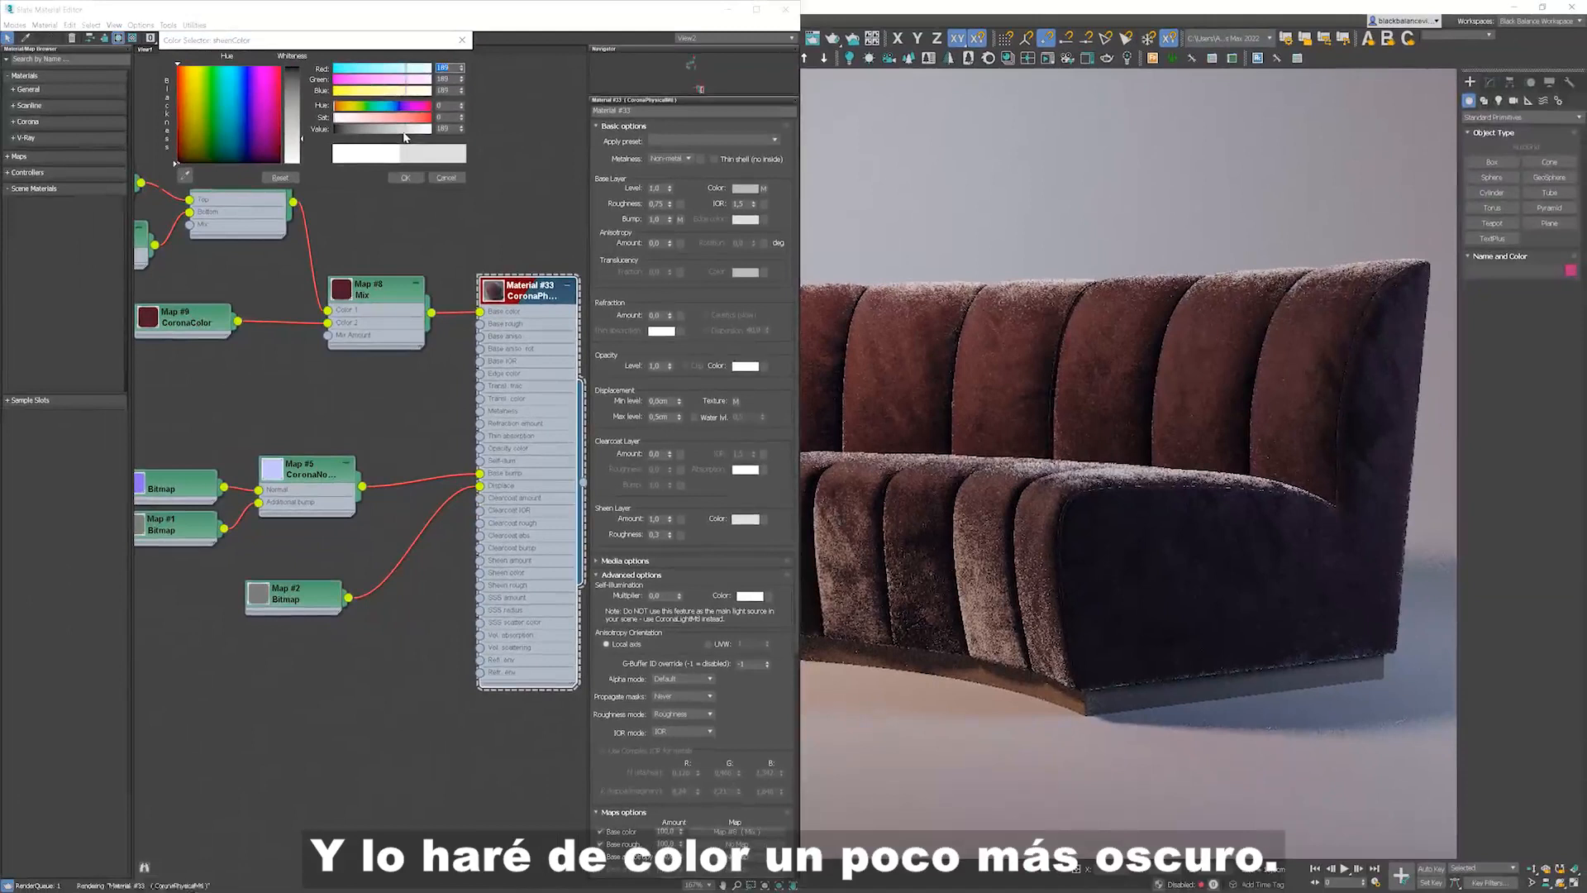
{"action": "left_click_drag", "start_coordinate": [382, 115], "coordinate": [378, 119]}
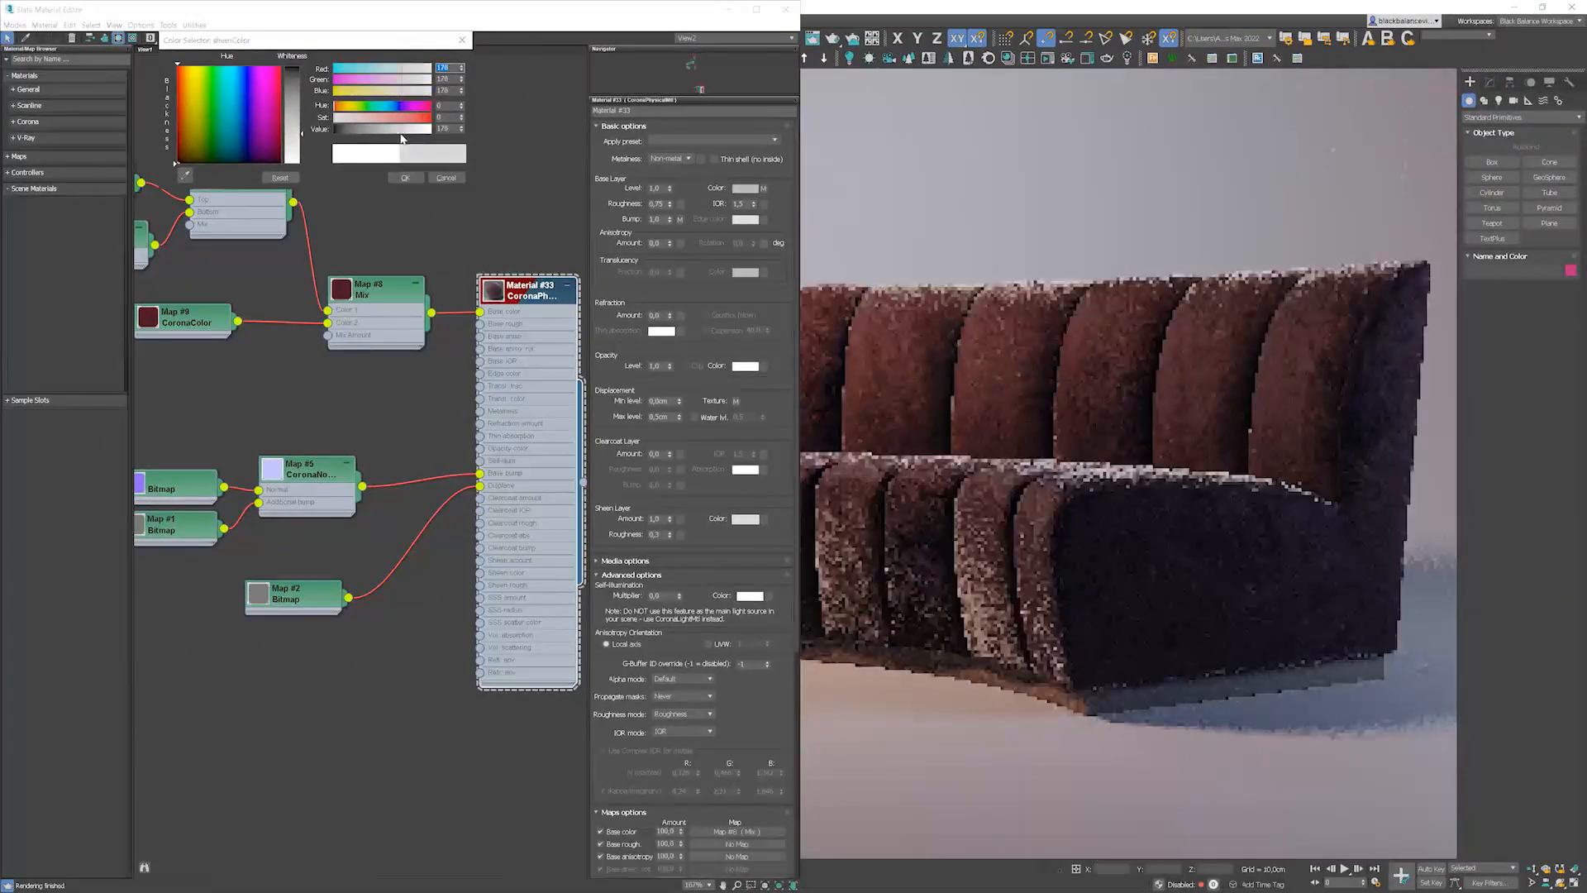
{"action": "left_click", "coordinate": [411, 180]}
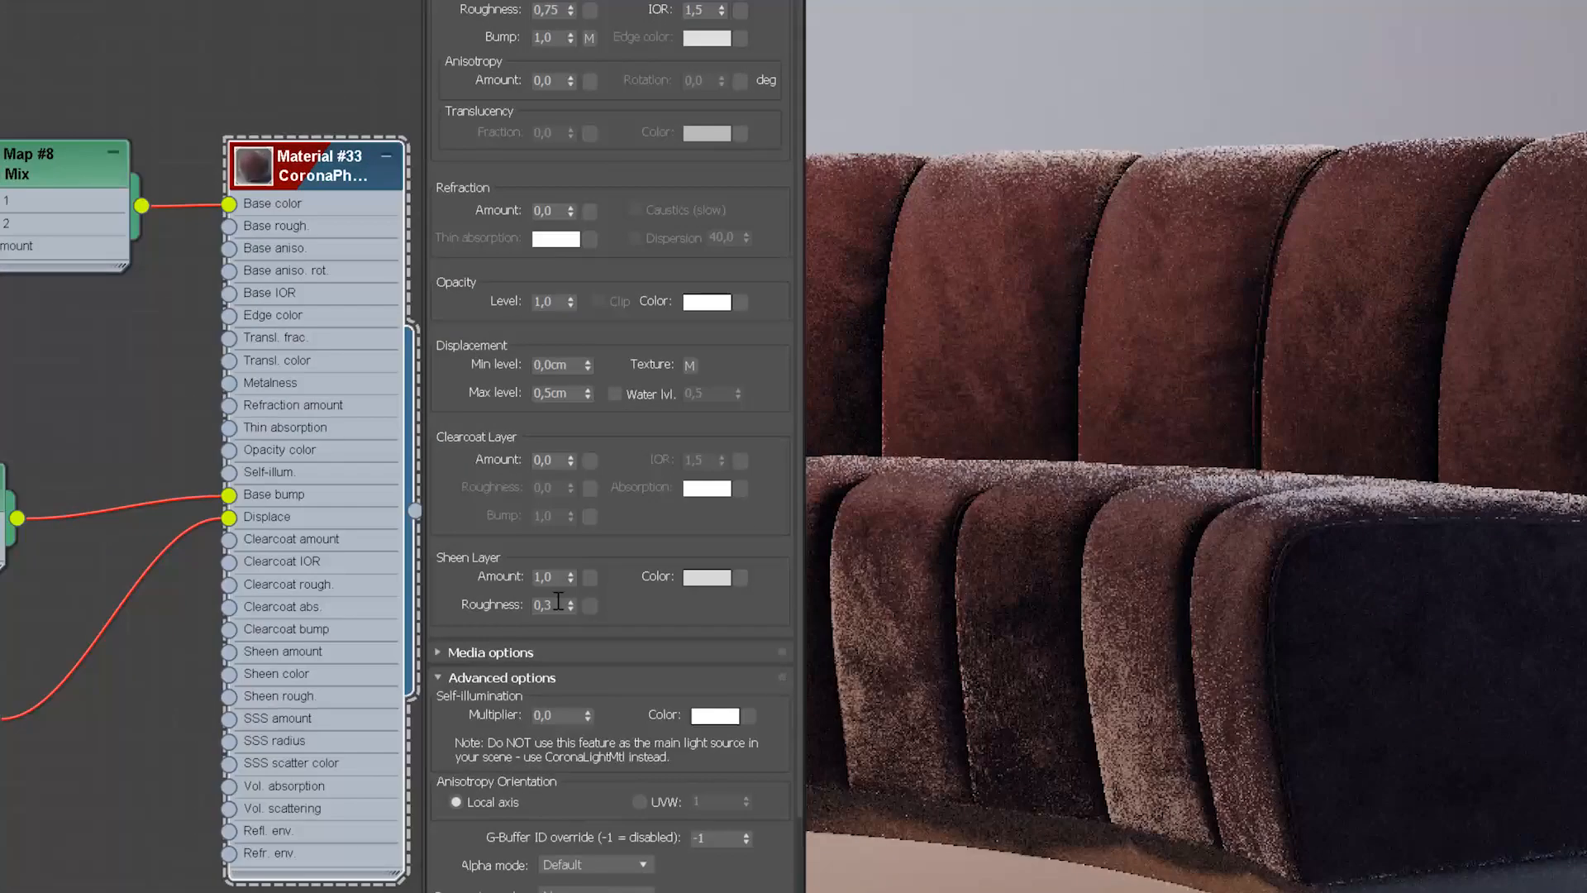
Step: Test sheen roughness values of 1, 0.8 and 0.6, settling on 0.4
{"action": "mouse_move", "coordinate": [663, 532]}
{"action": "left_click", "coordinate": [559, 602]}
{"action": "left_click_drag", "start_coordinate": [559, 602], "coordinate": [527, 602]}
{"action": "type", "text": "1"}
{"action": "key", "text": "Return"}
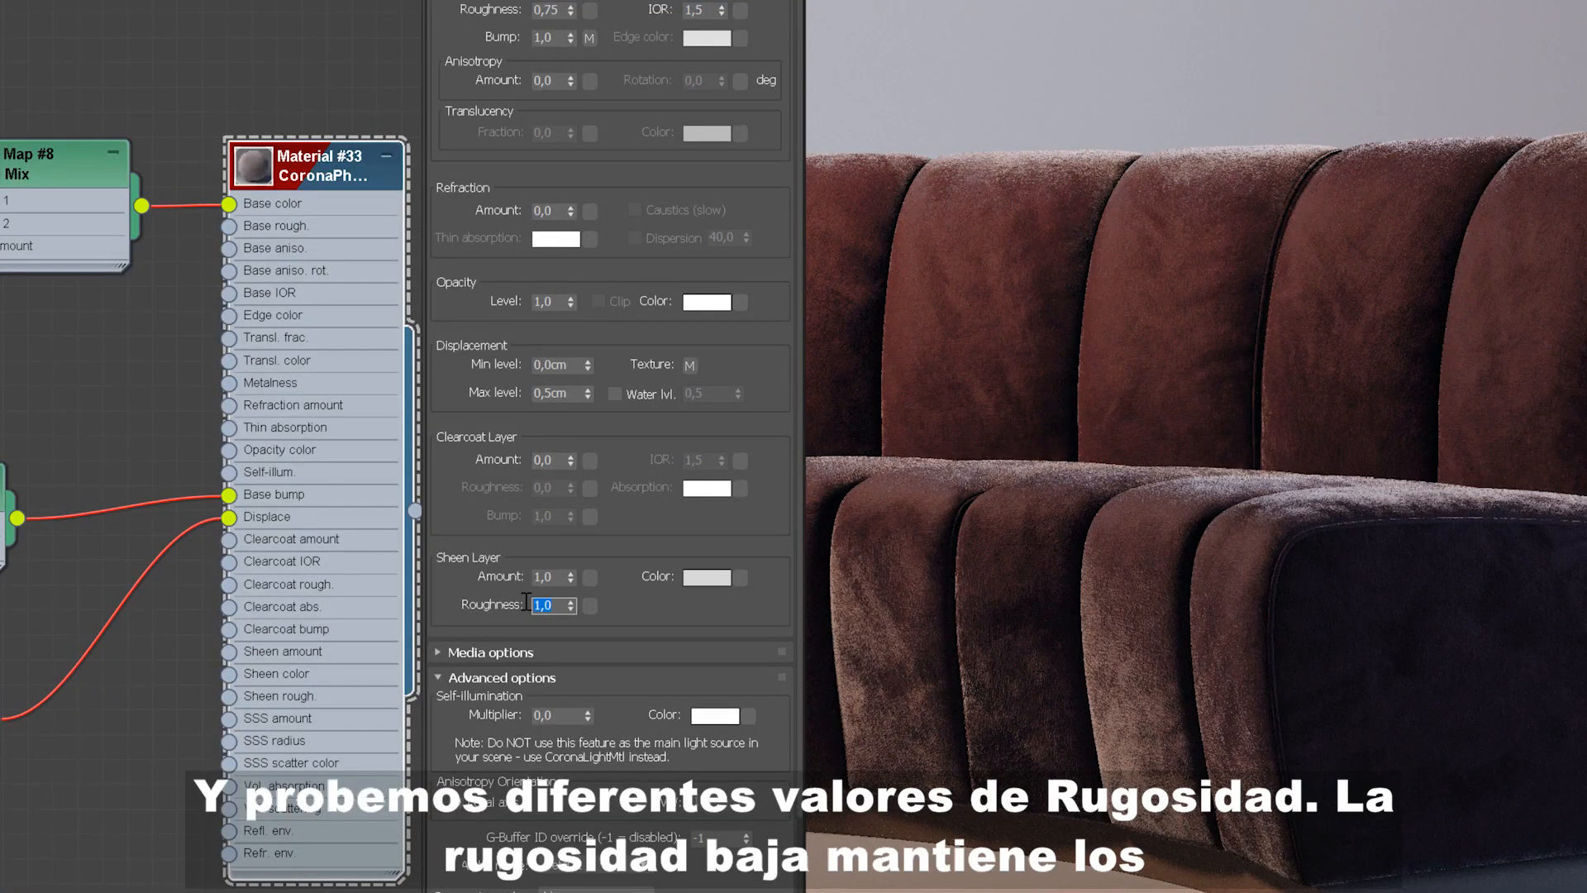
{"action": "type", "text": "0,8"}
{"action": "key", "text": "Return"}
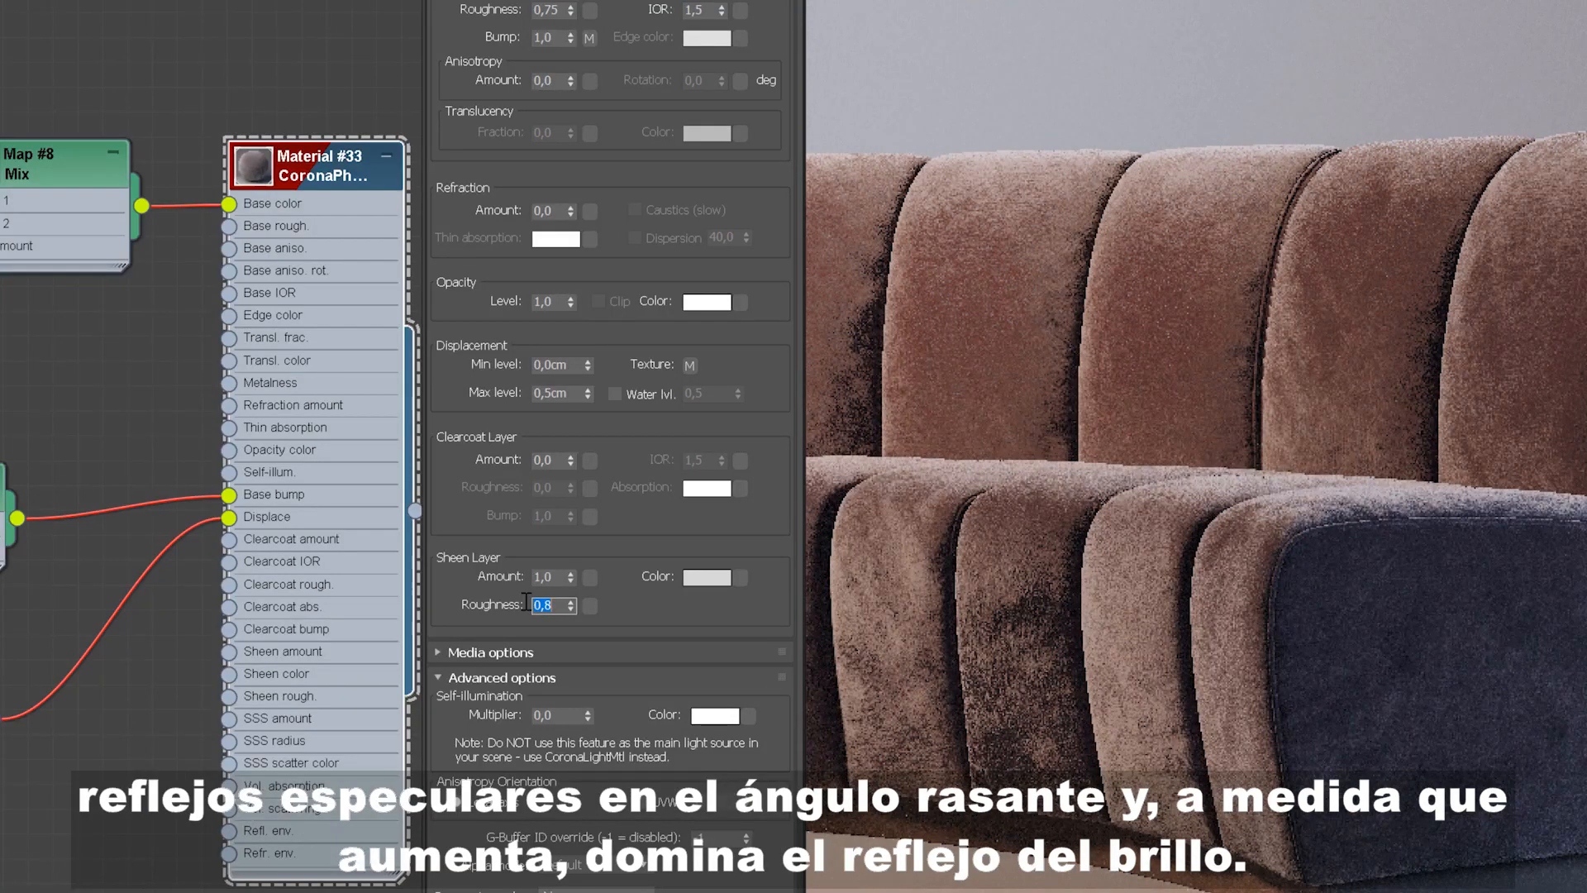
{"action": "type", "text": "0,6"}
{"action": "key", "text": "Return"}
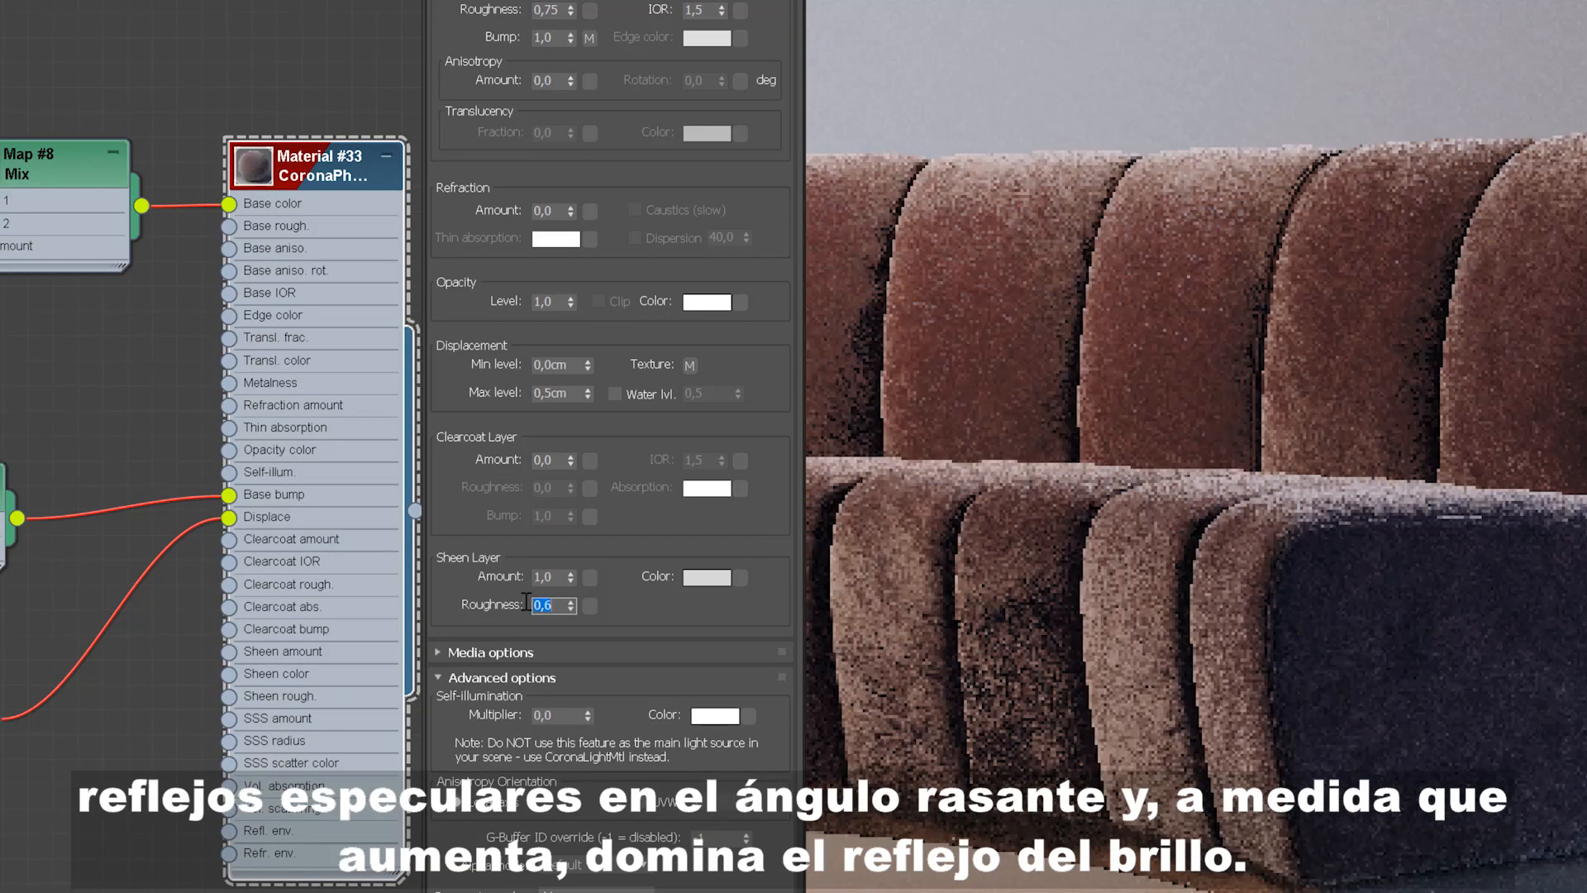
{"action": "type", "text": "0,4"}
{"action": "key", "text": "Return"}
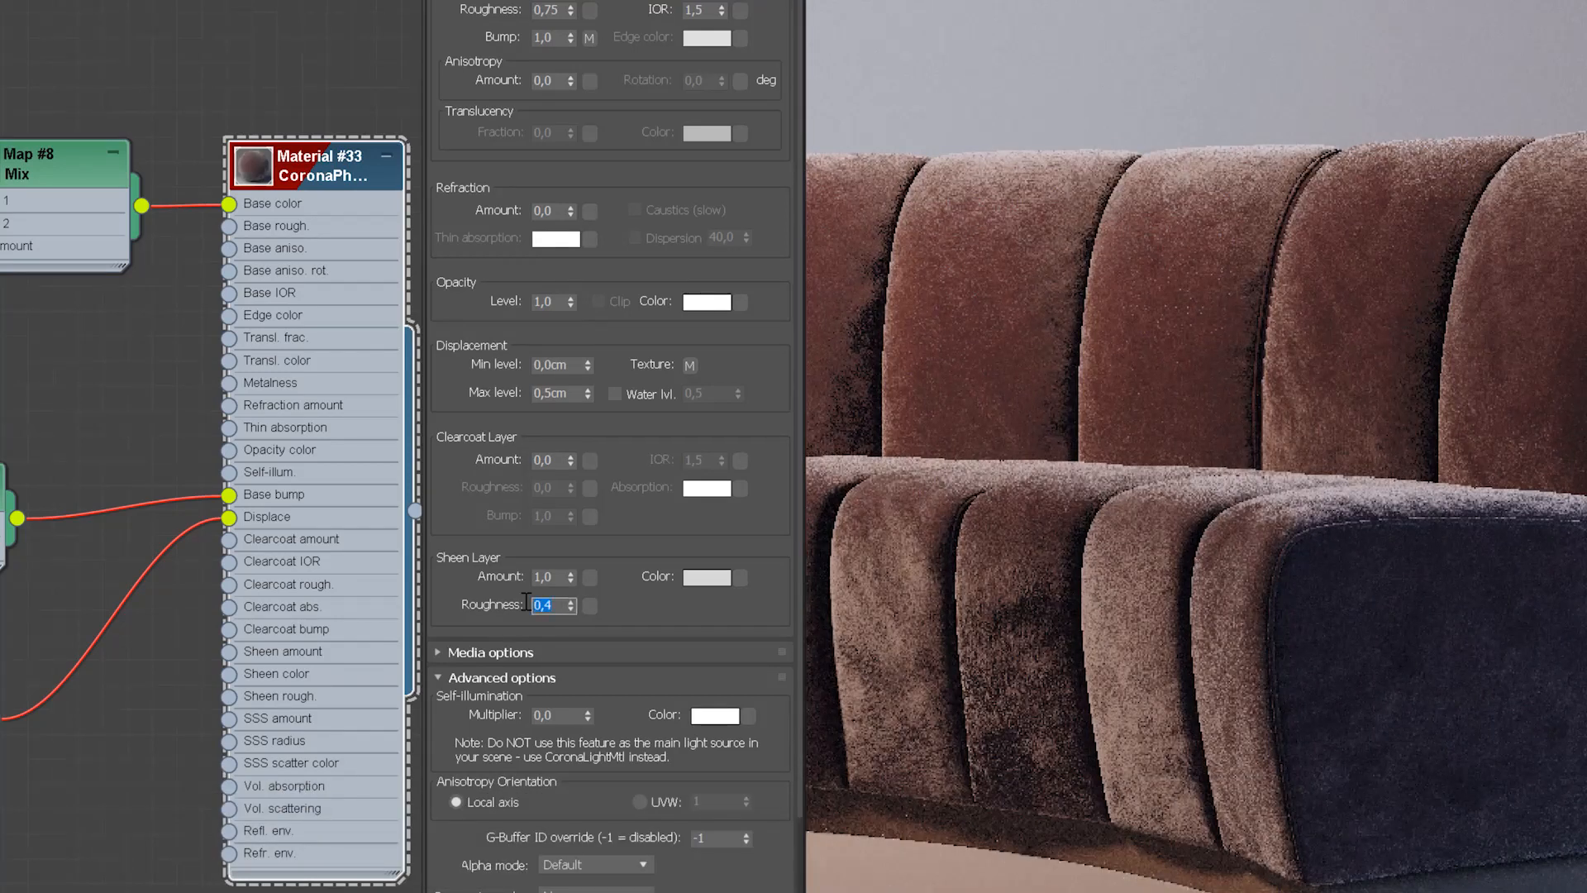
Step: Reduce the sheen amount, trying 0.6 and then setting 0.4
{"action": "left_click", "coordinate": [554, 577]}
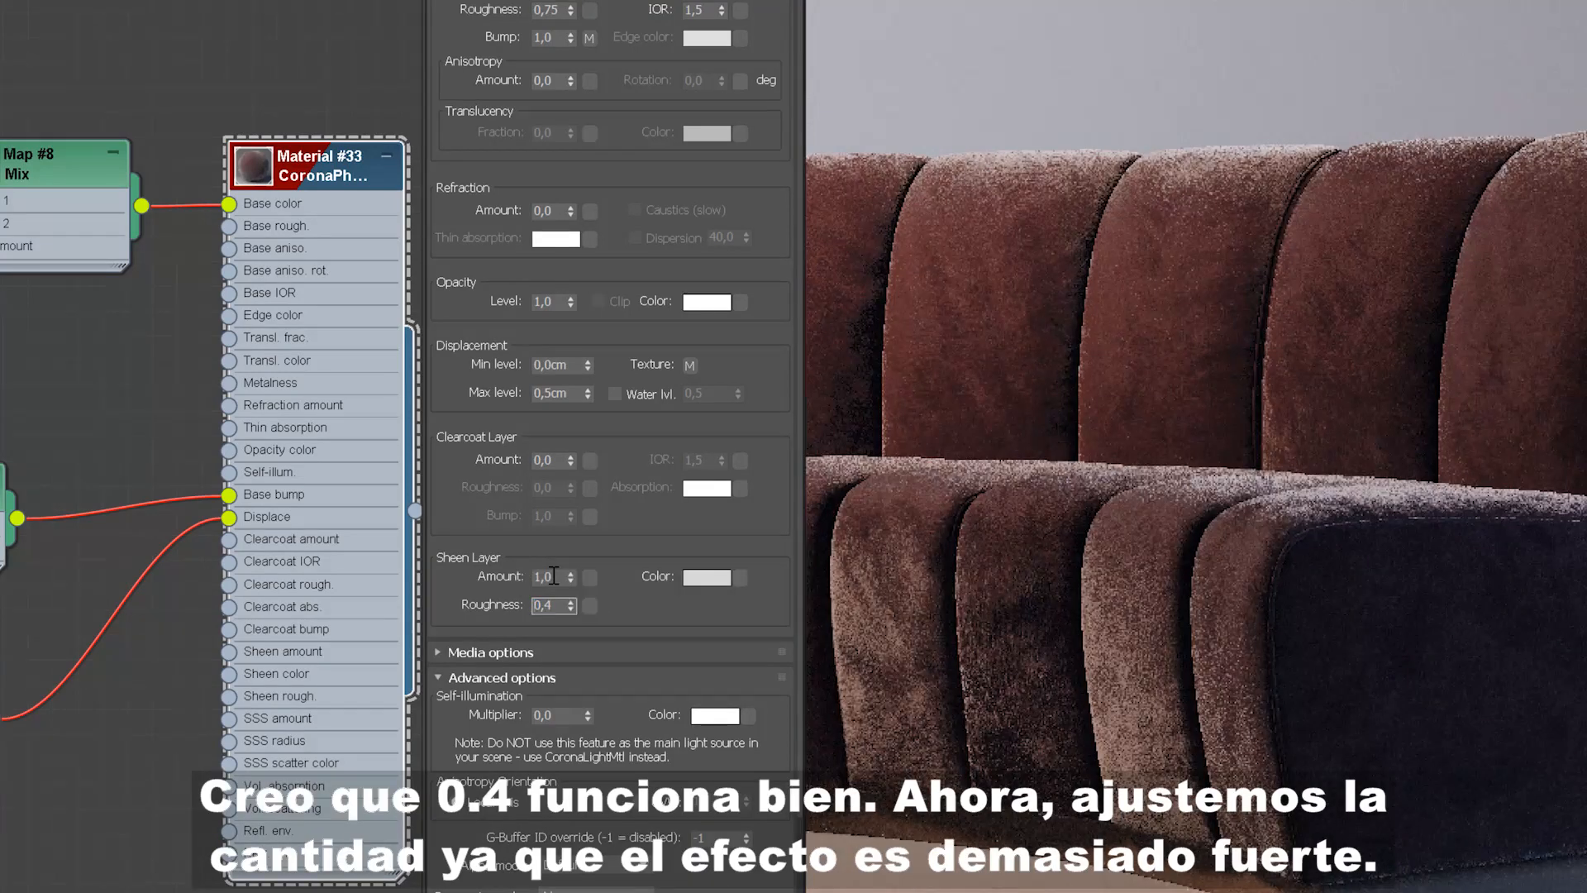
{"action": "double_click", "coordinate": [554, 576]}
{"action": "type", "text": "0,6"}
{"action": "key", "text": "Return"}
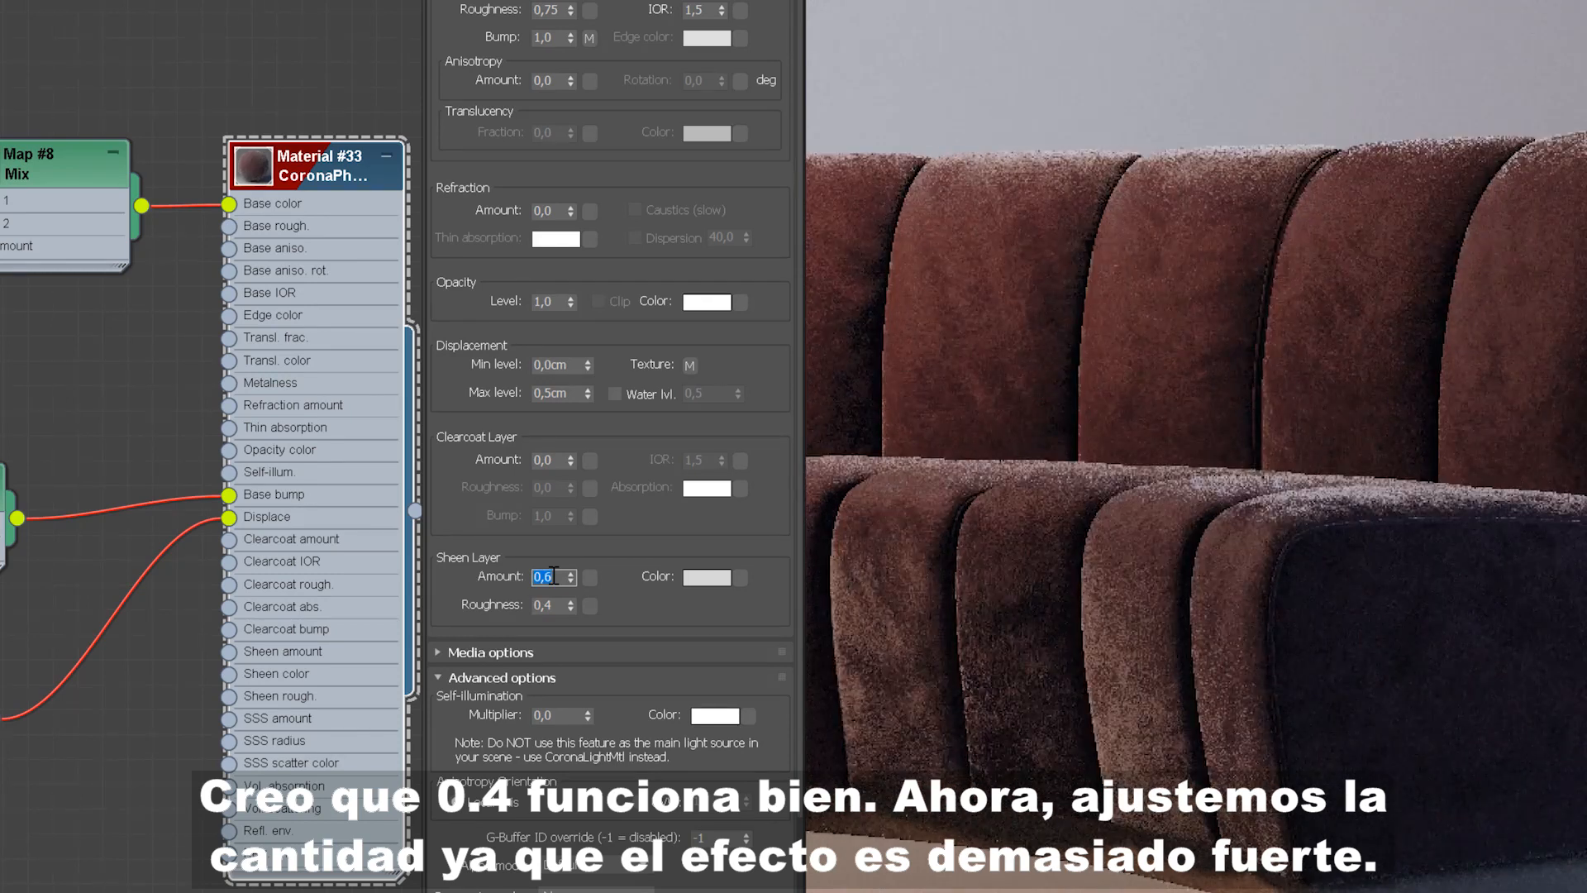
{"action": "type", "text": "0,4"}
{"action": "key", "text": "Return"}
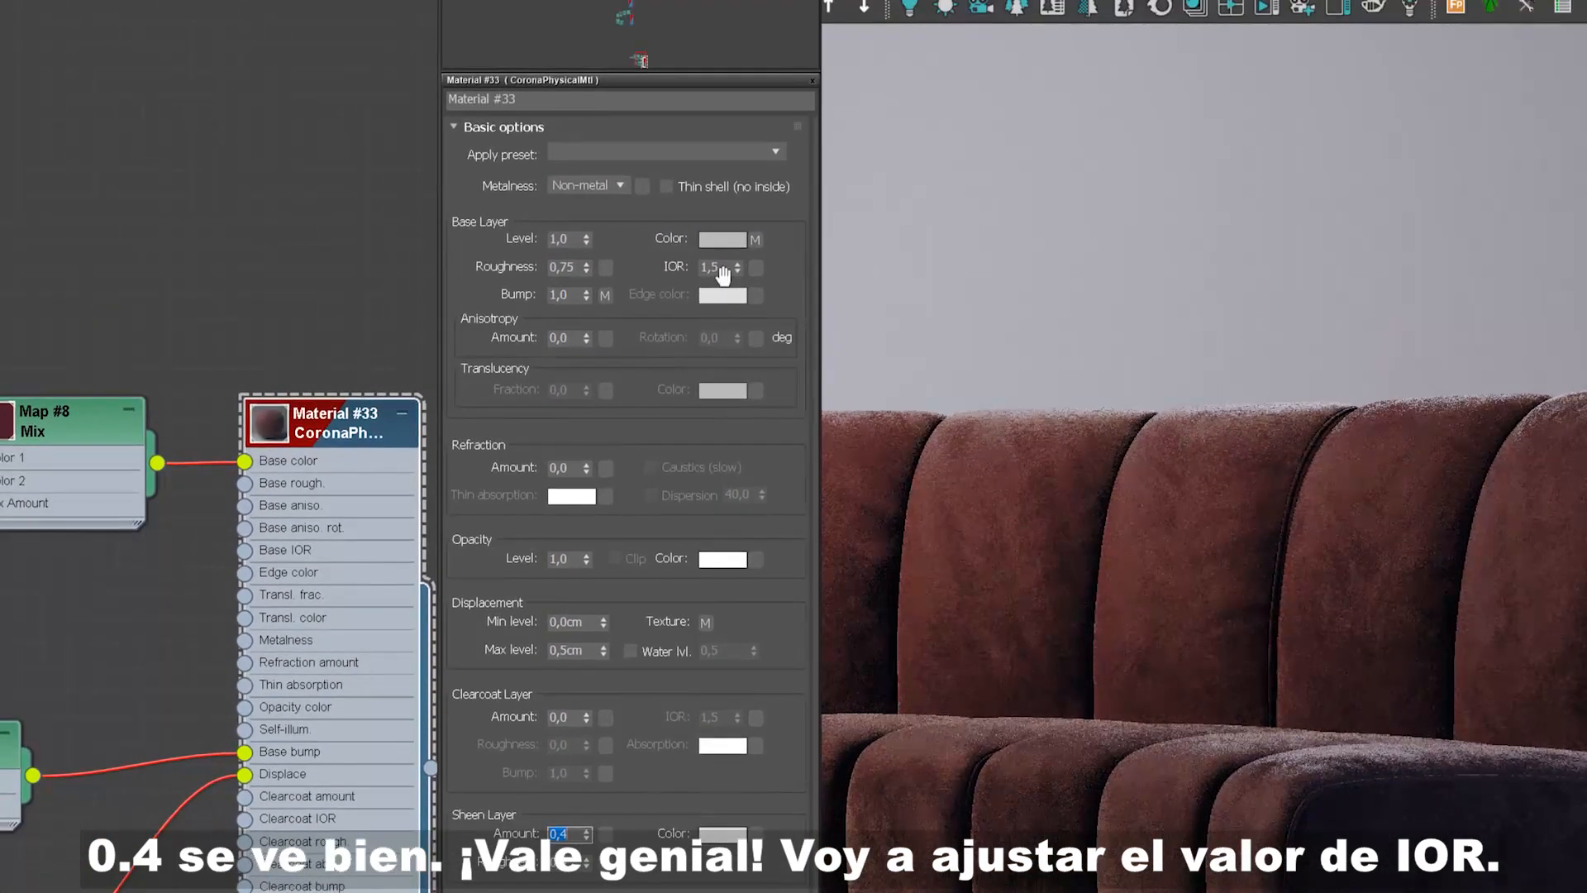
Step: Set the base layer IOR to 1.24
{"action": "left_click", "coordinate": [714, 12]}
{"action": "double_click", "coordinate": [728, 269]}
{"action": "type", "text": "1,24"}
{"action": "key", "text": "Return"}
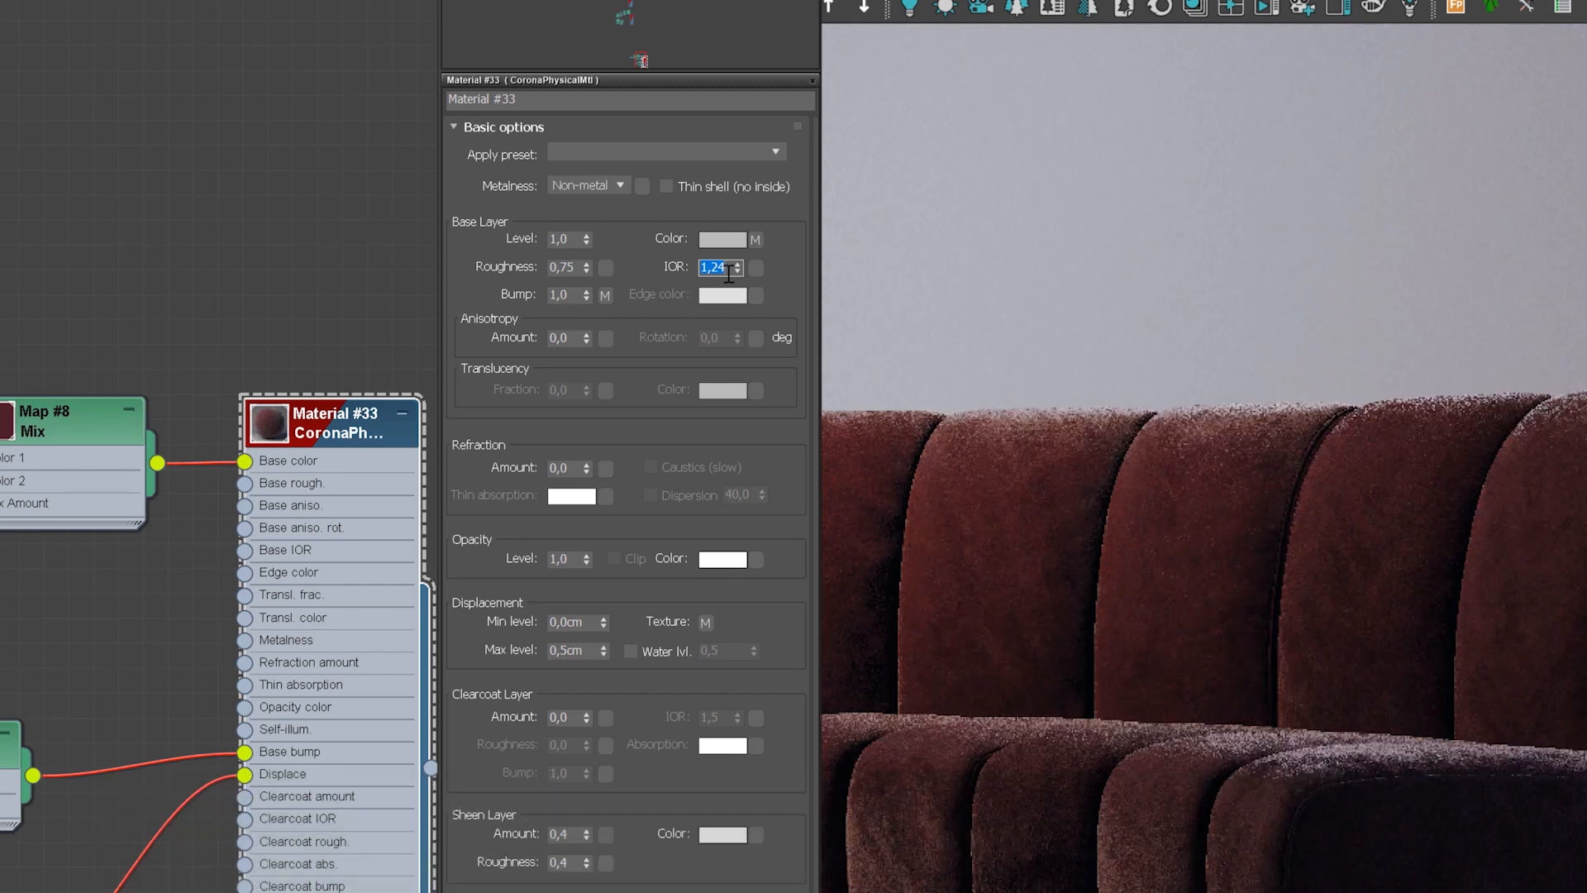
Step: Set the base layer roughness to 0.9
{"action": "double_click", "coordinate": [577, 267]}
{"action": "type", "text": "1"}
{"action": "key", "text": "Return"}
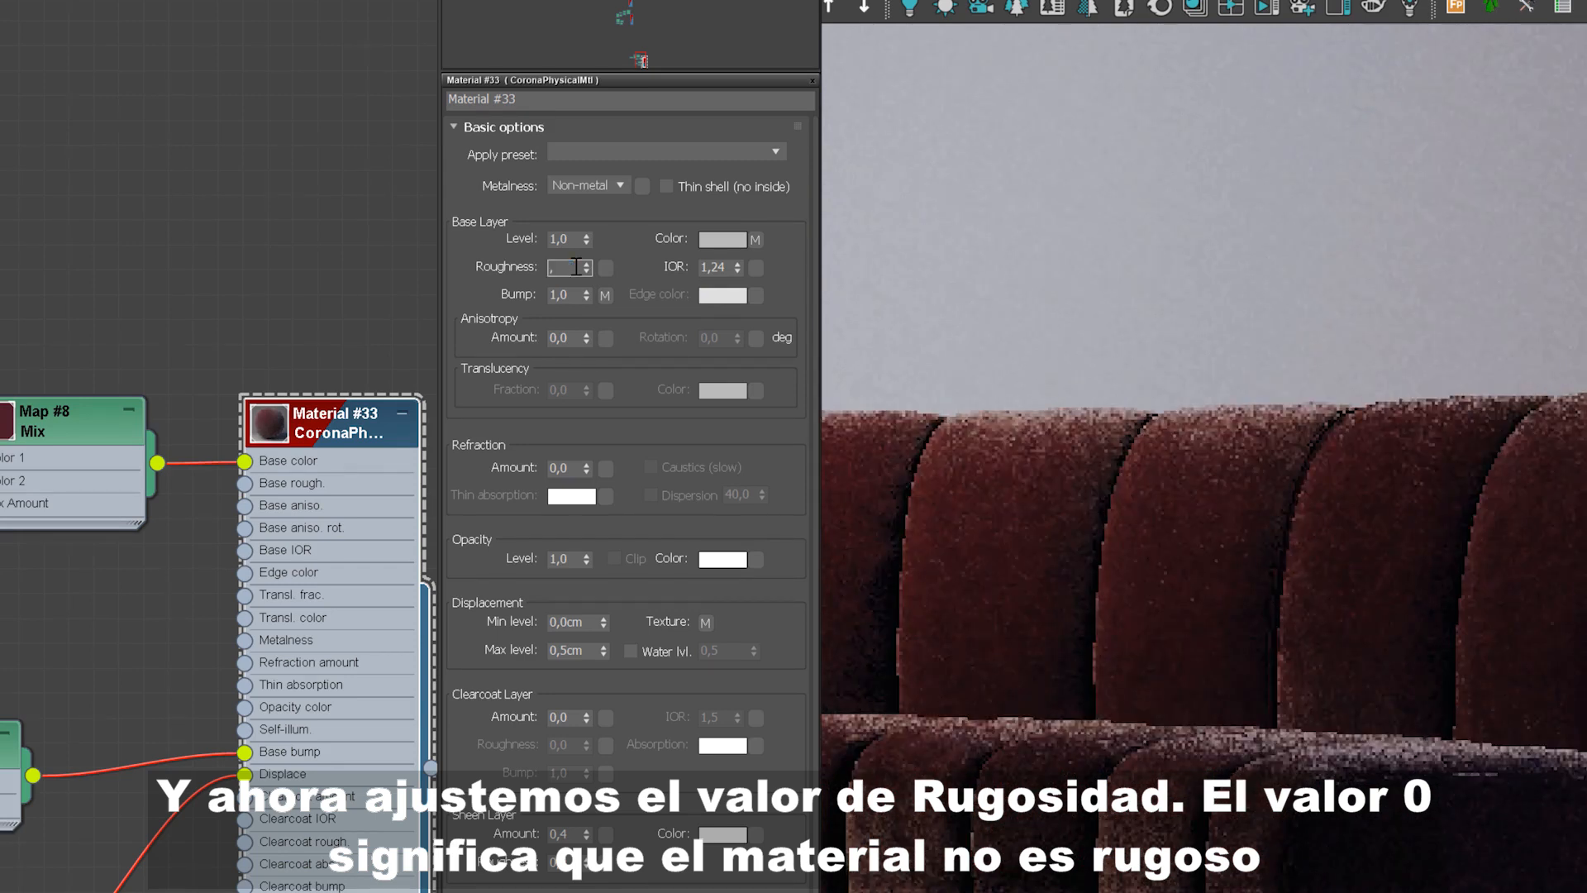
{"action": "type", "text": "0,9"}
{"action": "key", "text": "Return"}
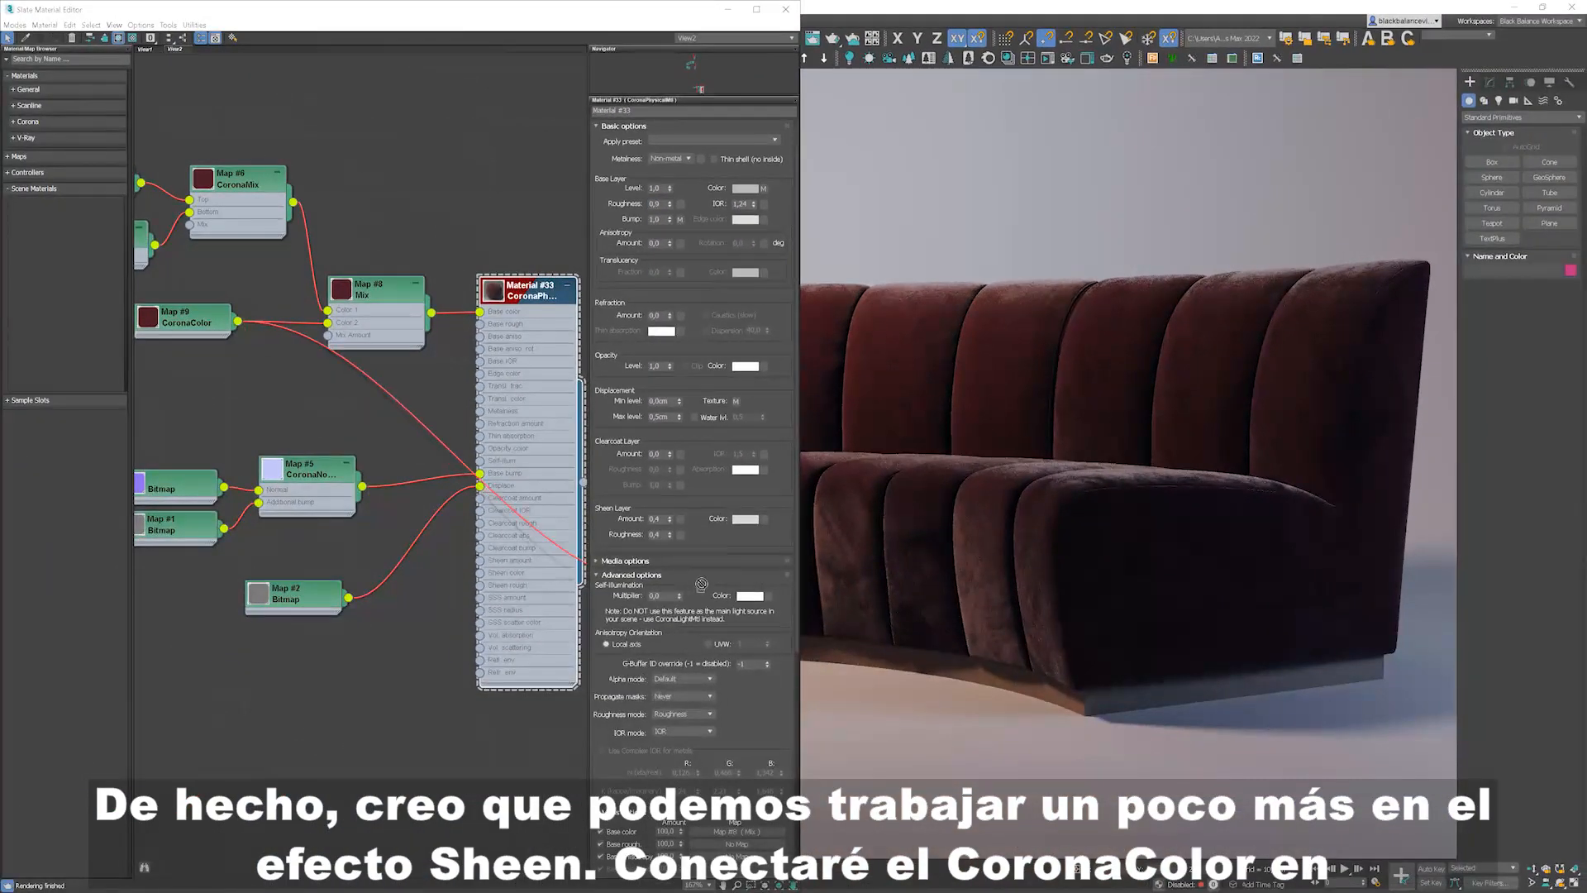
Step: Connect the CoronaColor map to the Sheen color slot and set that map's amount to 20
{"action": "left_click_drag", "start_coordinate": [701, 584], "coordinate": [765, 523]}
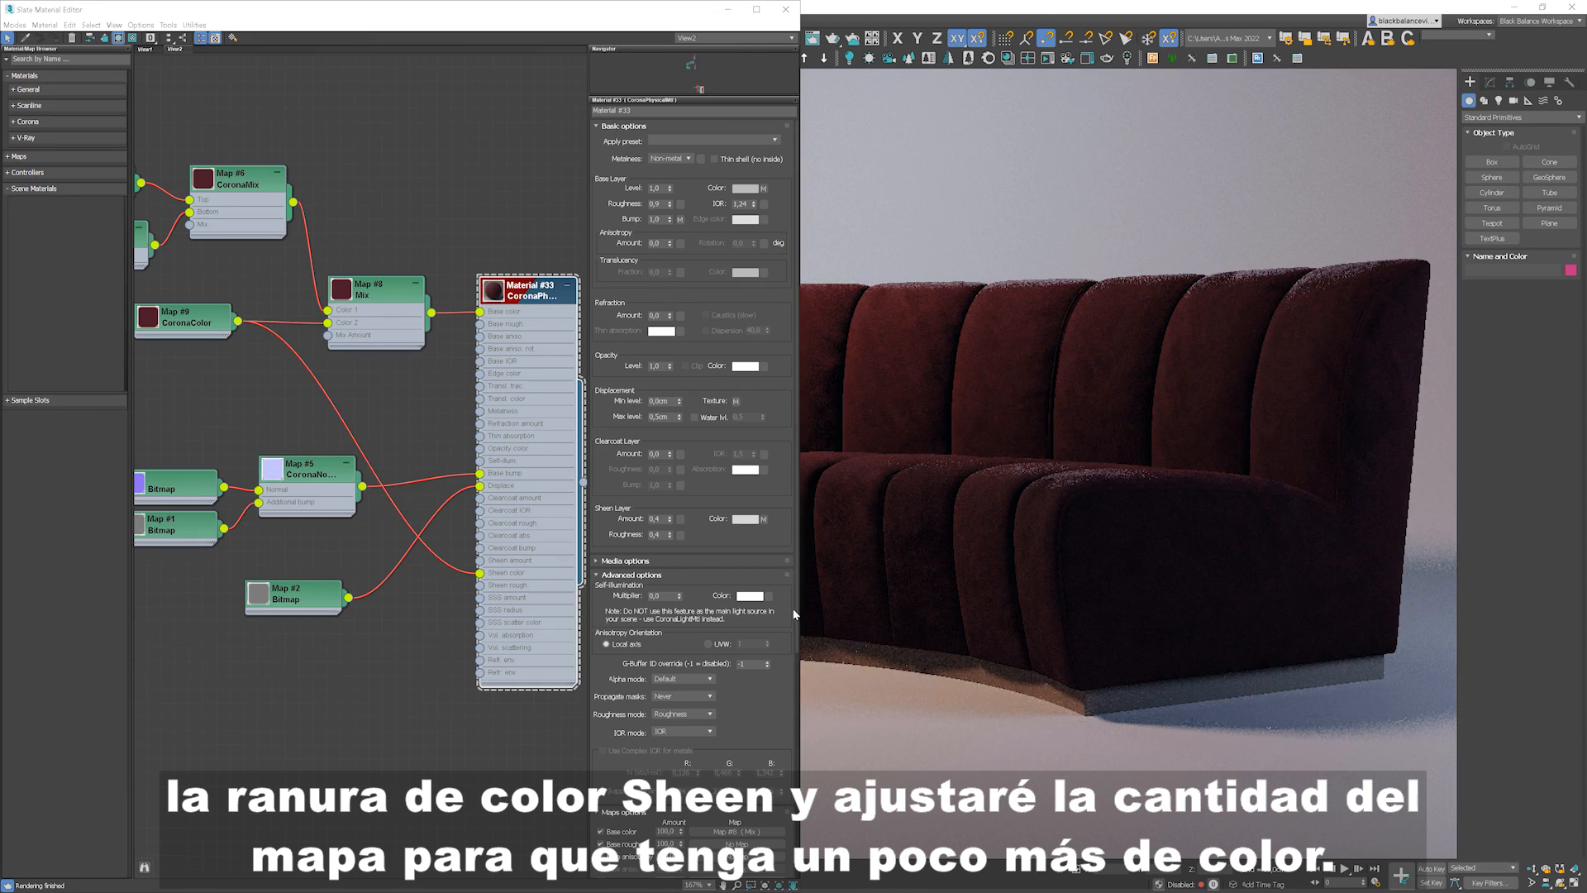
{"action": "scroll", "coordinate": [706, 790], "scroll_direction": "down", "scroll_amount": 10}
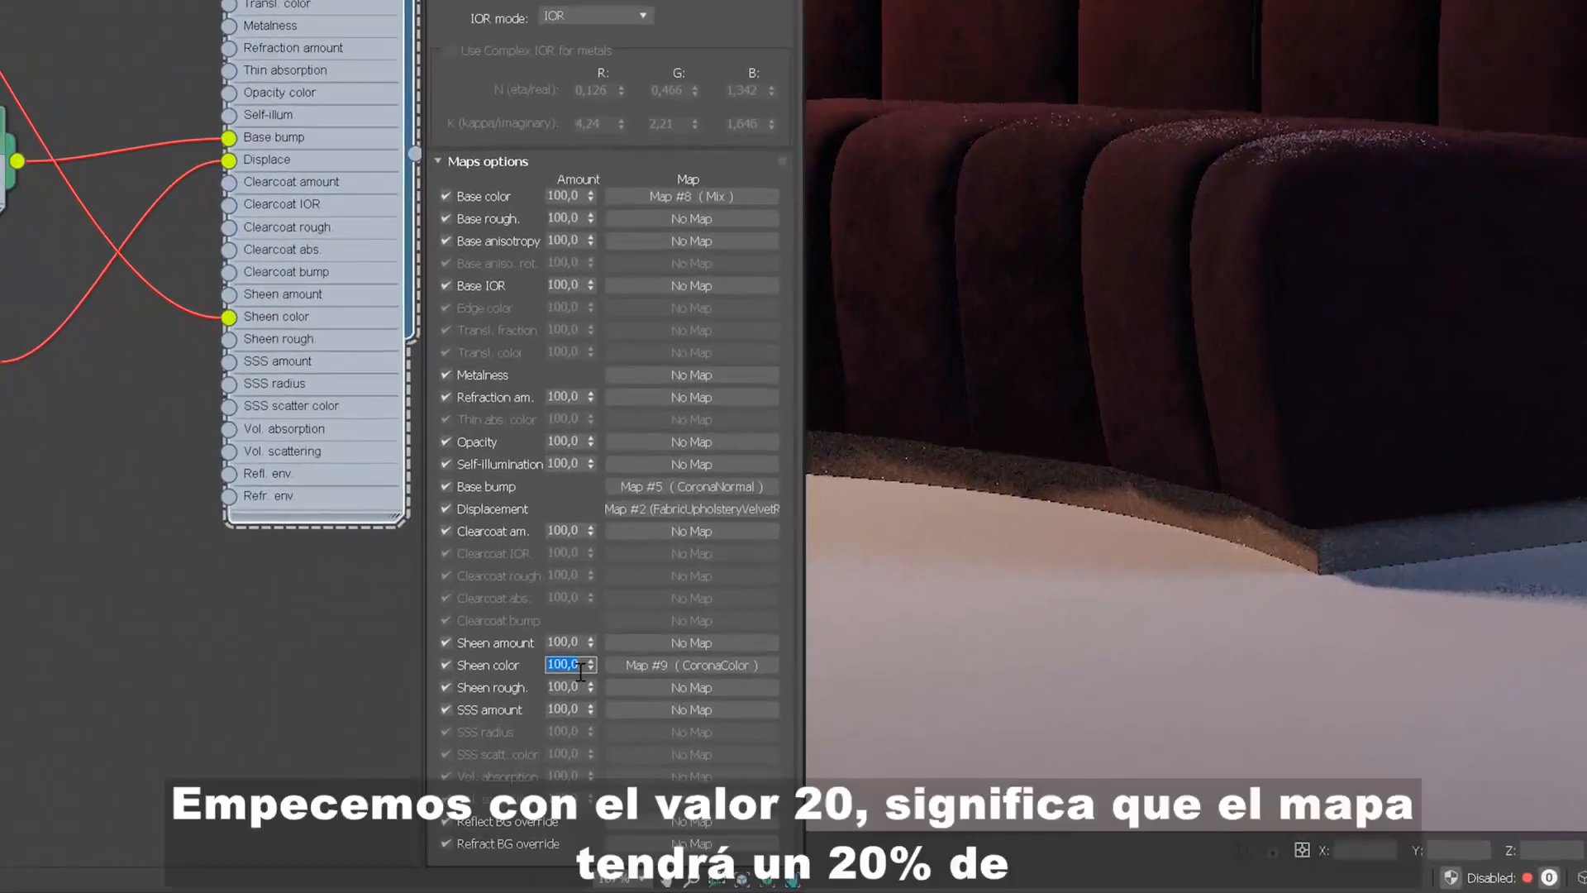
{"action": "double_click", "coordinate": [671, 767]}
{"action": "type", "text": "20"}
{"action": "key", "text": "Return"}
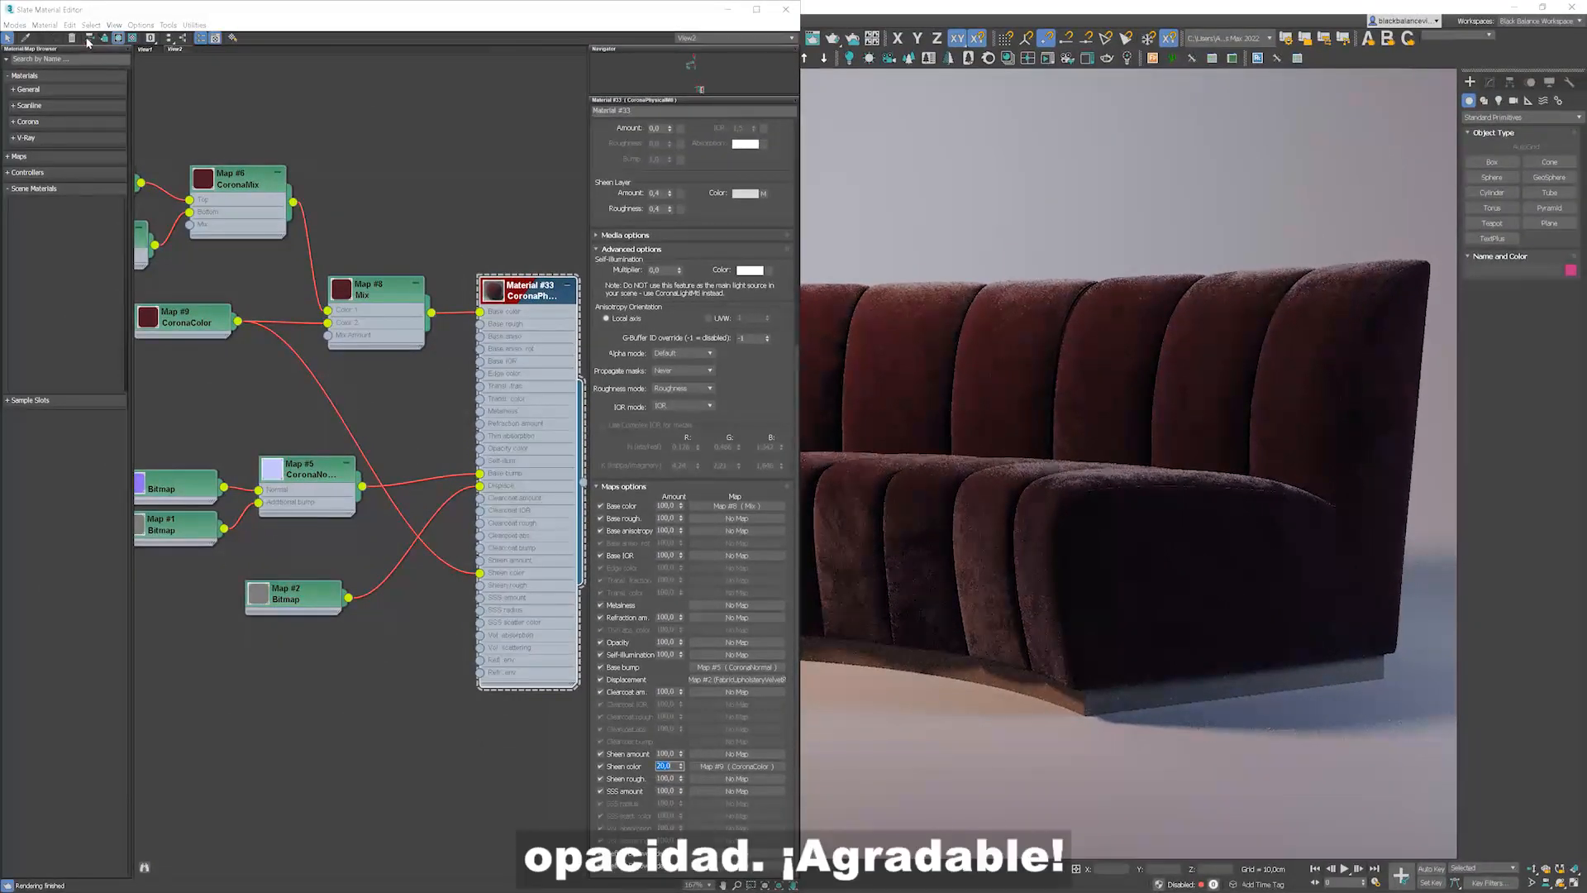
Step: Insert a new Color Correction map between the Mix map and the material's Base color input
{"action": "left_click", "coordinate": [89, 38]}
{"action": "left_click_drag", "start_coordinate": [334, 285], "coordinate": [197, 271]}
{"action": "right_click", "coordinate": [364, 203]}
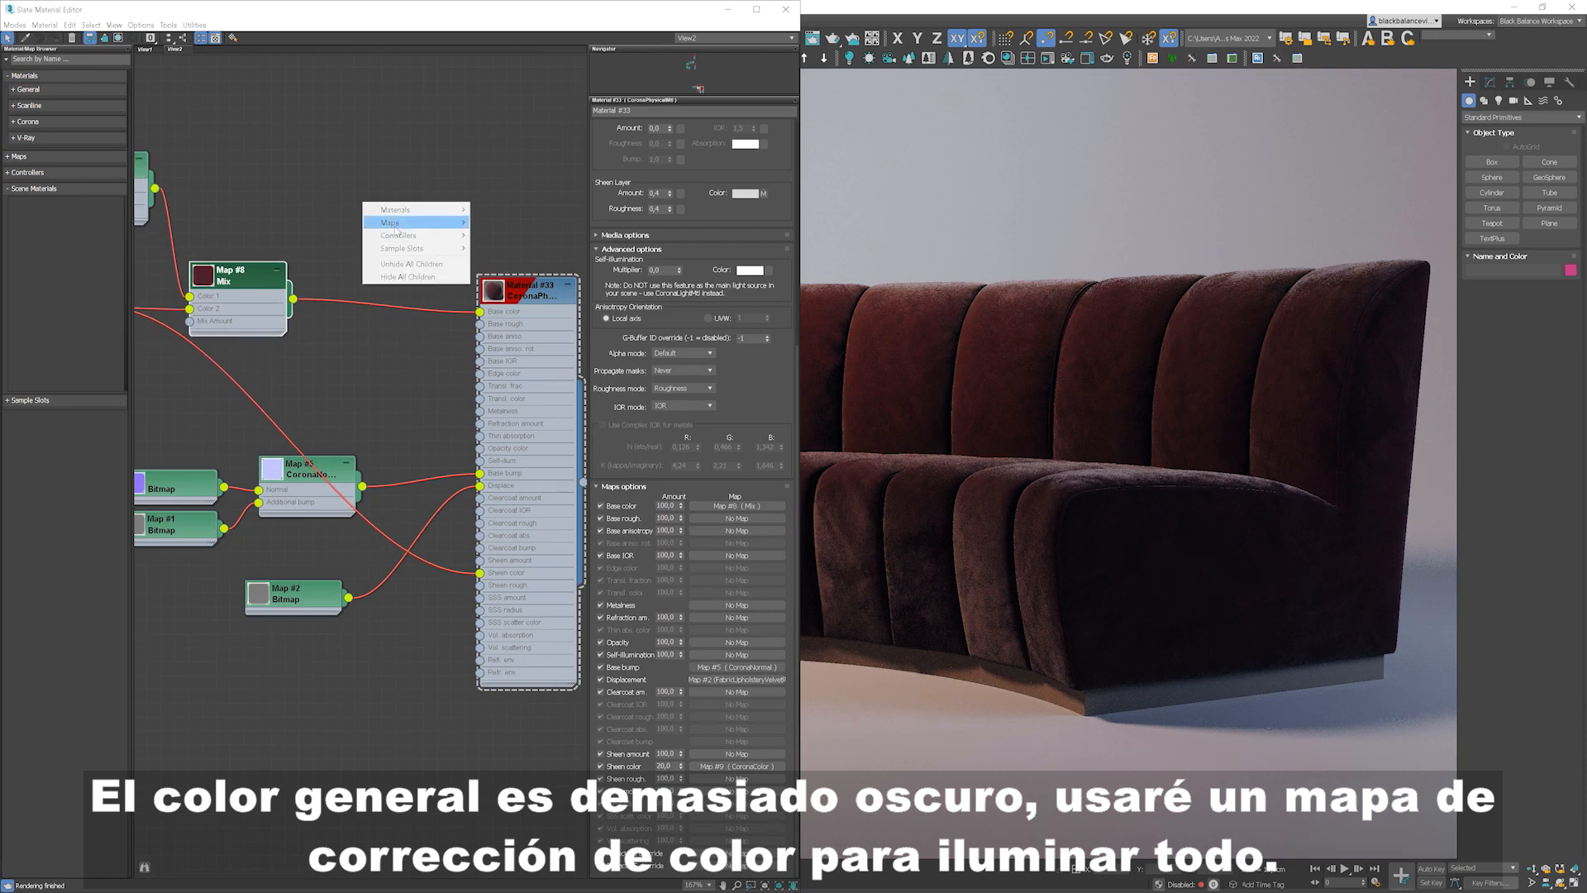
{"action": "mouse_move", "coordinate": [410, 222]}
{"action": "mouse_move", "coordinate": [508, 236]}
{"action": "left_click", "coordinate": [589, 308]}
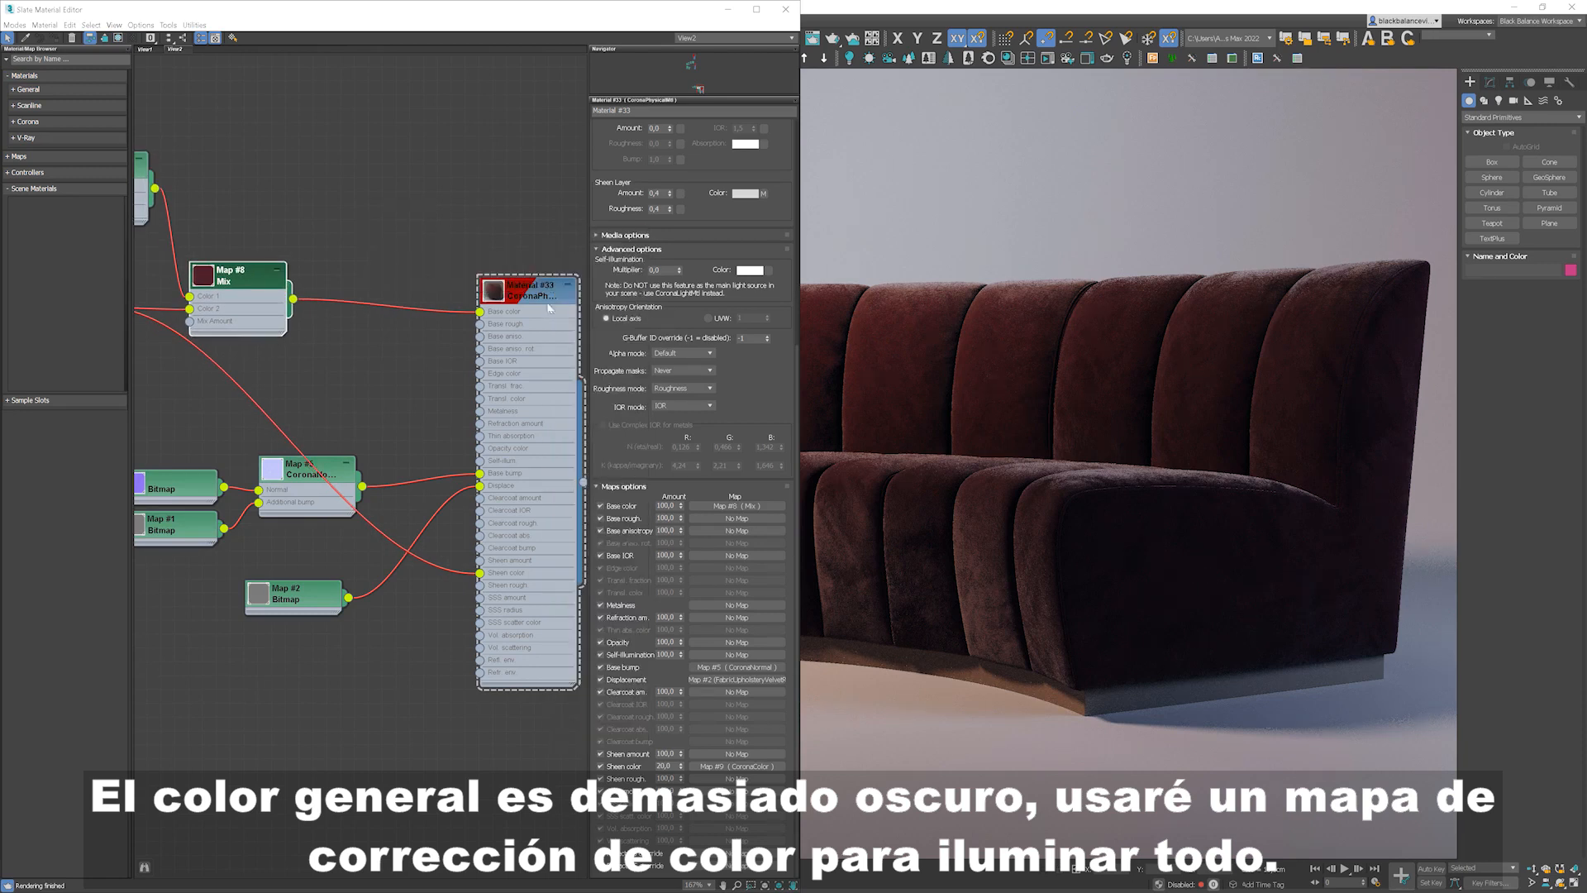
{"action": "left_click_drag", "start_coordinate": [350, 231], "coordinate": [365, 313]}
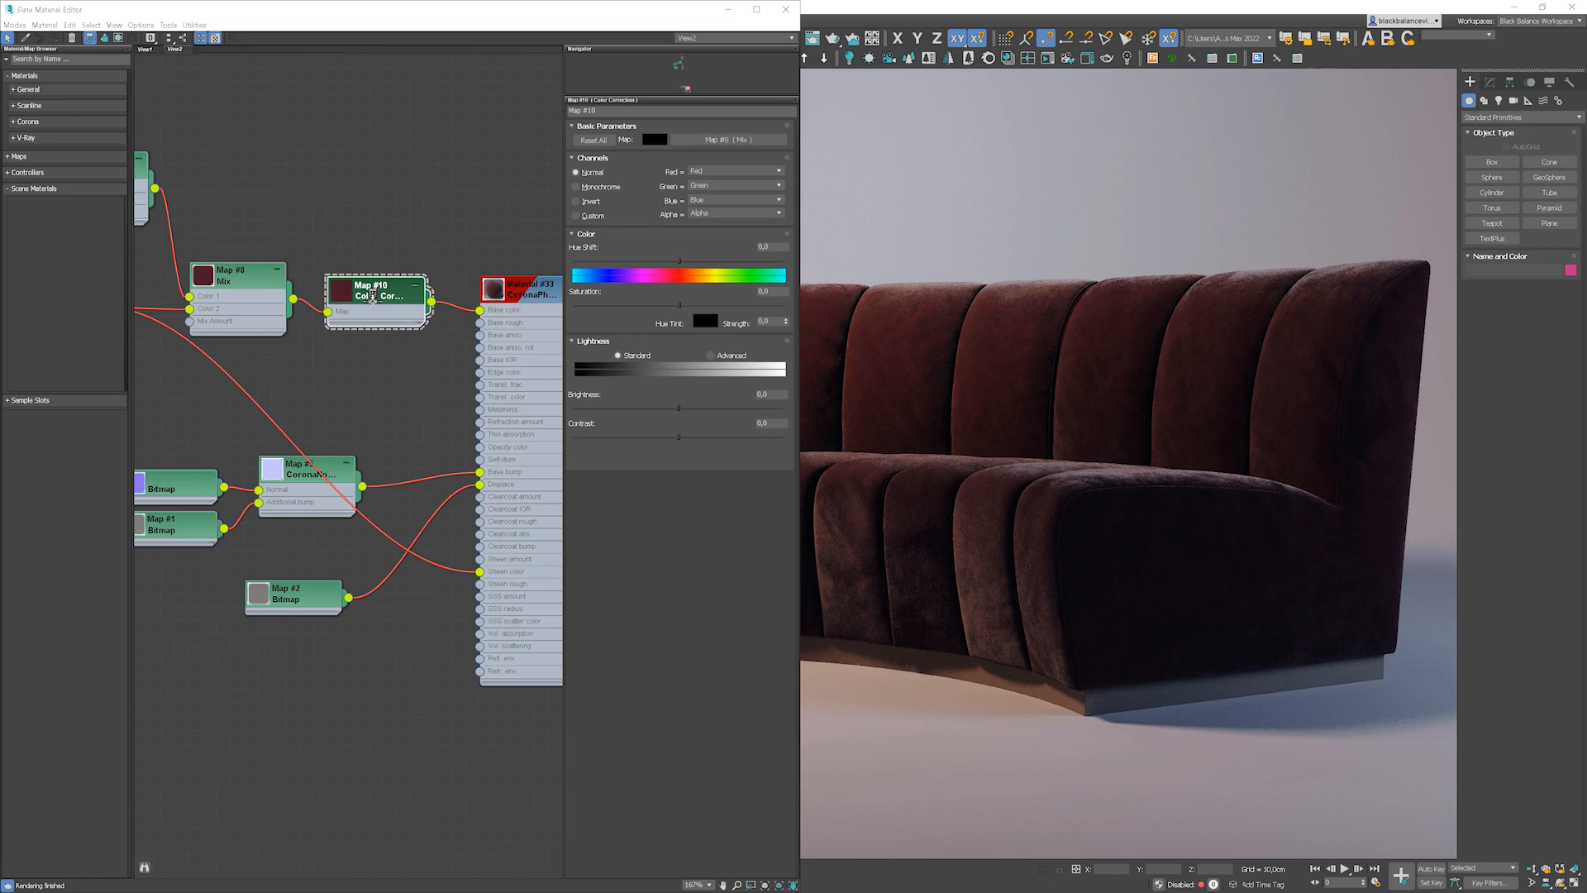
Step: Switch the Color Correction map's lightness to Advanced and set its RGB gamma to 1.25
{"action": "left_click", "coordinate": [710, 355]}
{"action": "double_click", "coordinate": [676, 406]}
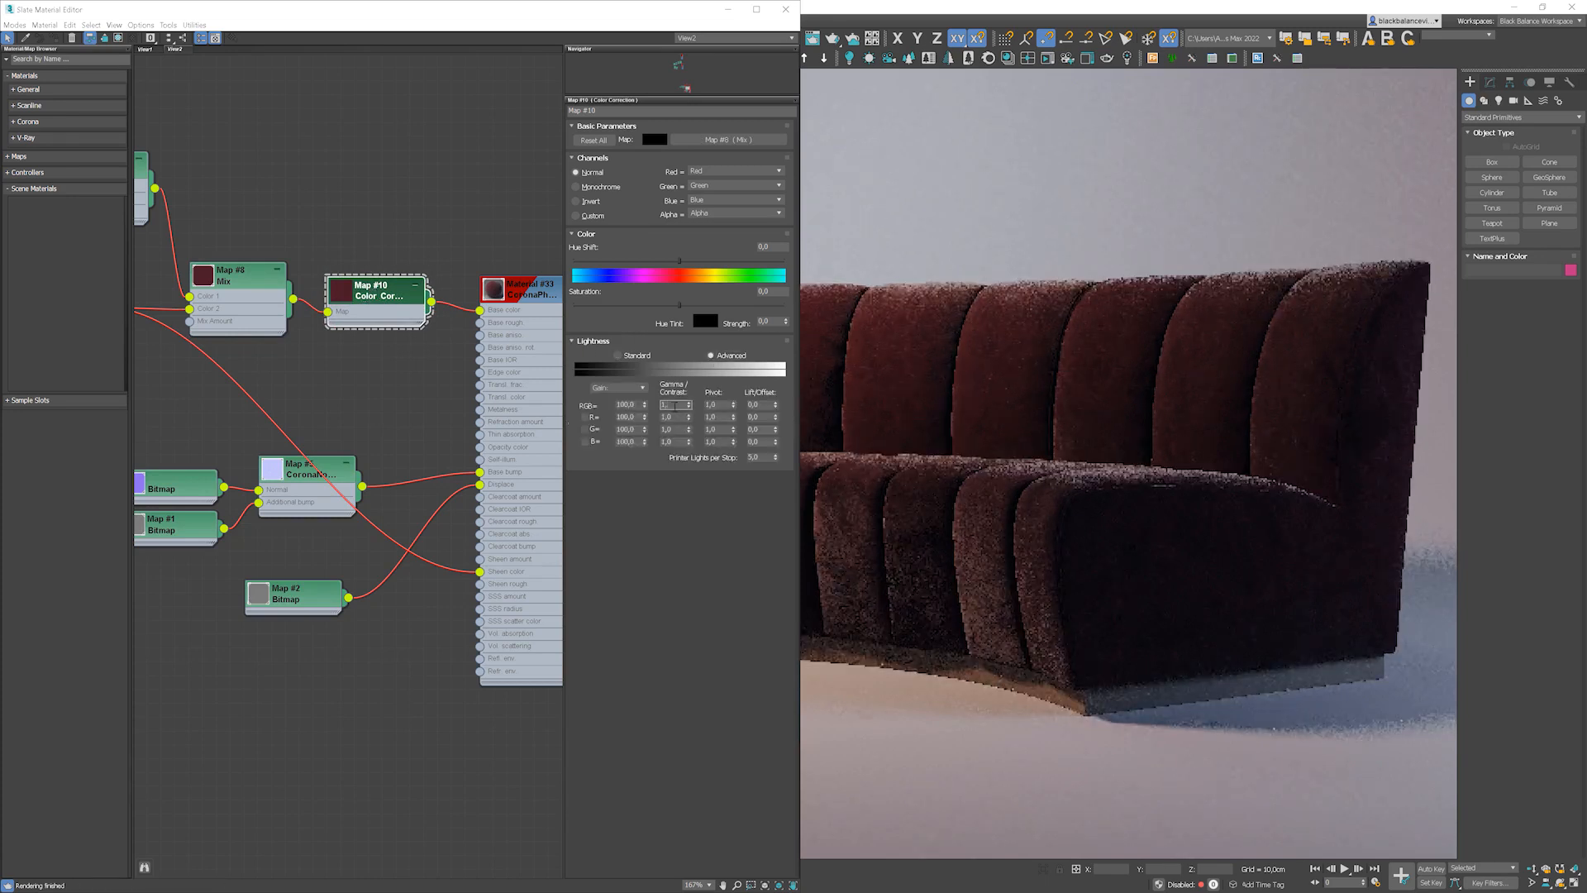
{"action": "type", "text": "1,5"}
{"action": "key", "text": "Return"}
{"action": "type", "text": "1,2"}
{"action": "key", "text": "Return"}
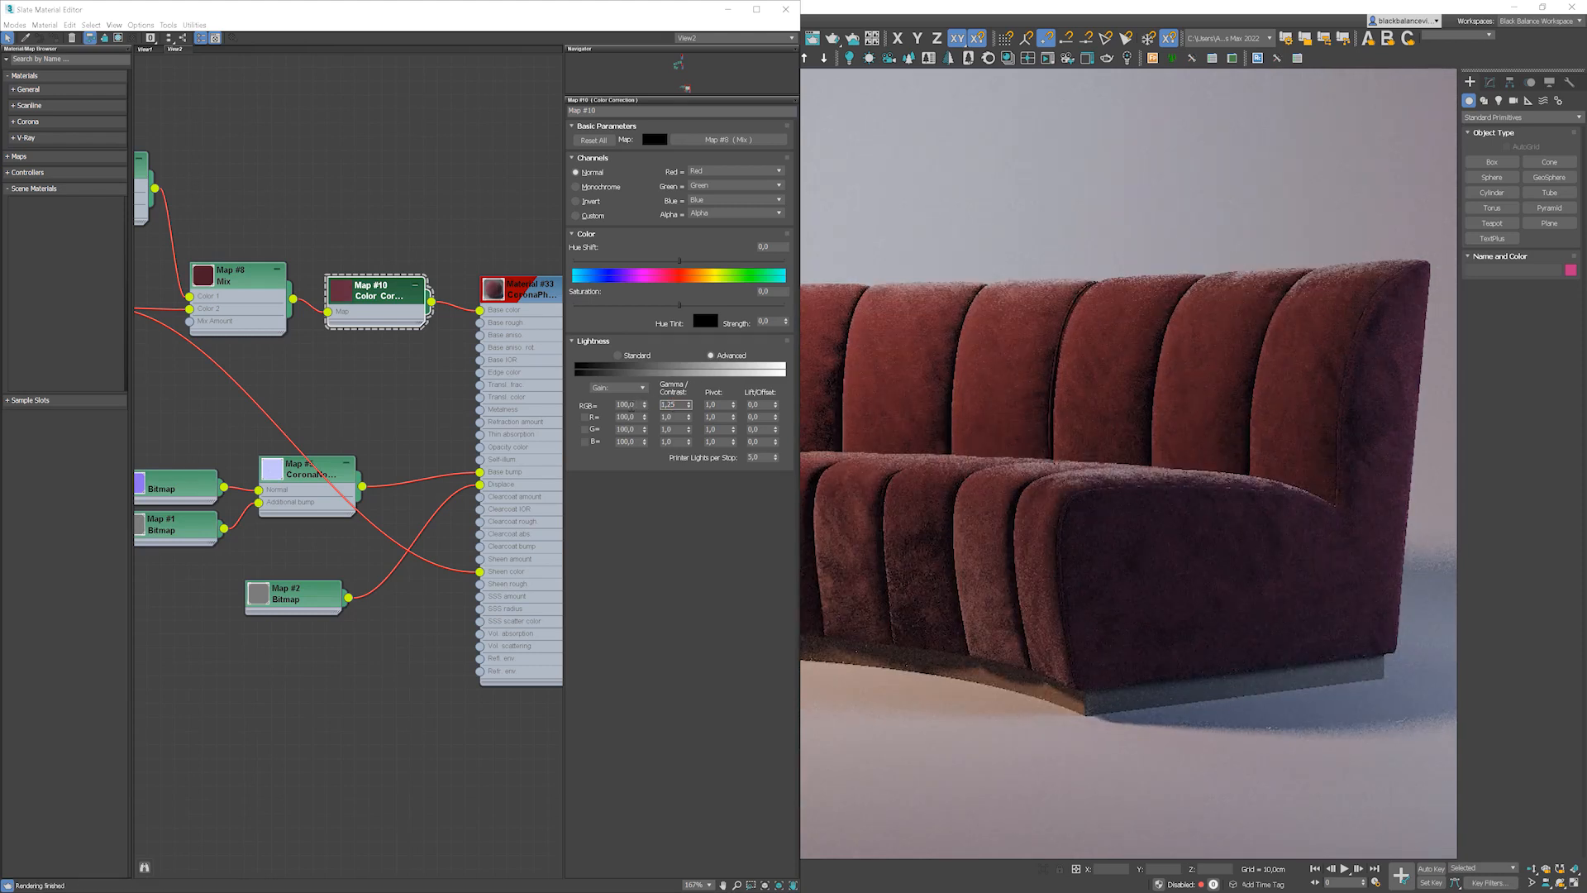
Step: Set the Color Correction map's RGB gain to 110
{"action": "double_click", "coordinate": [632, 405]}
{"action": "type", "text": "110"}
{"action": "key", "text": "Return"}
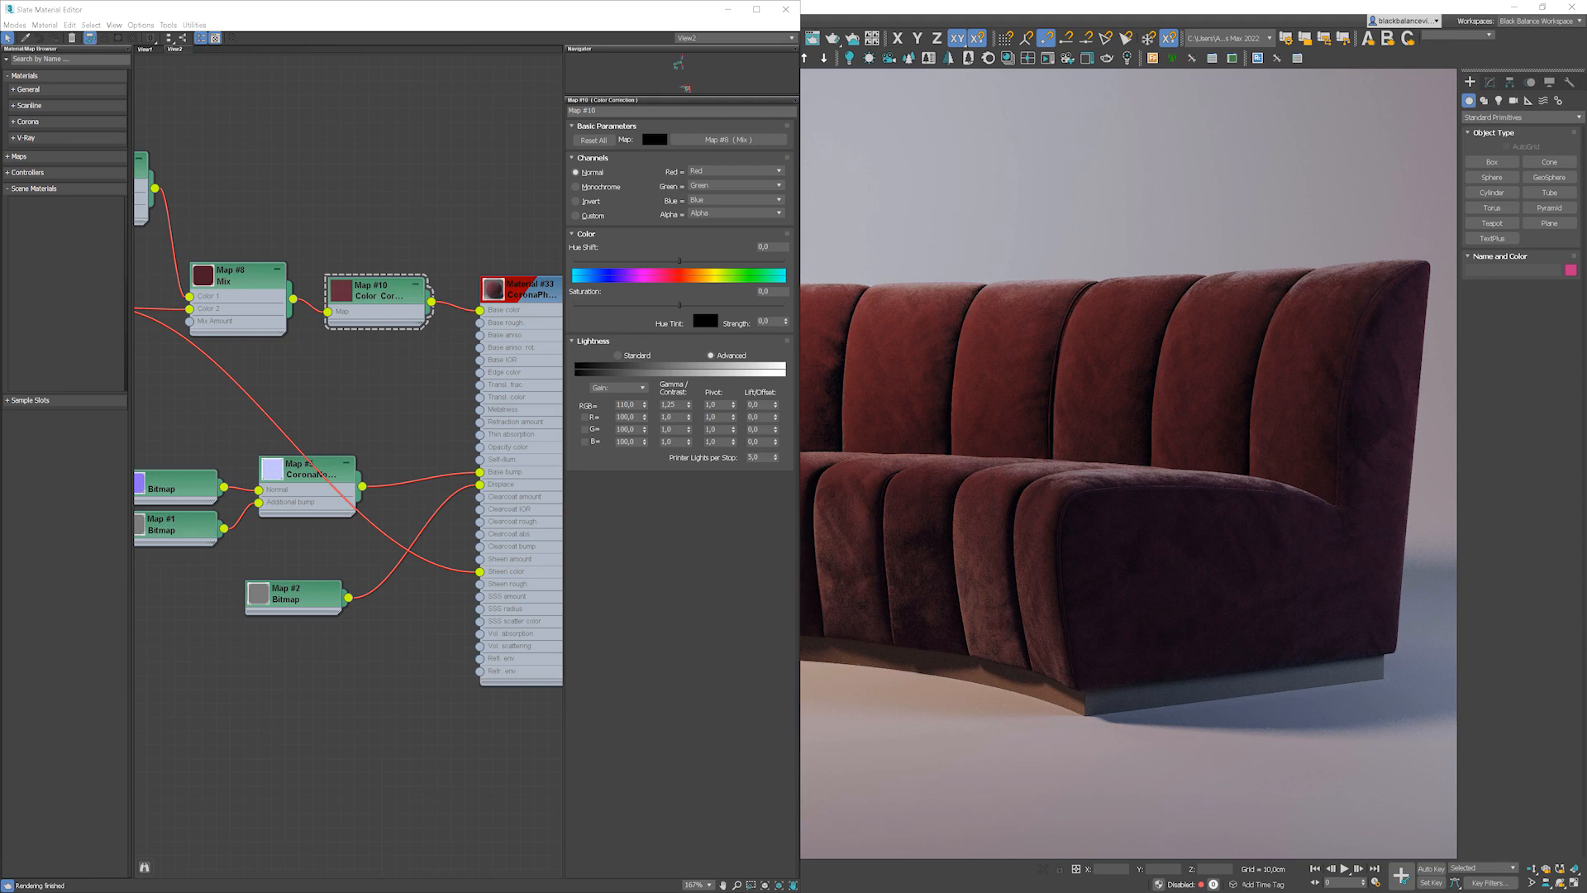
Step: Open the sofa material and change its sheen color to a light pink
{"action": "double_click", "coordinate": [514, 291]}
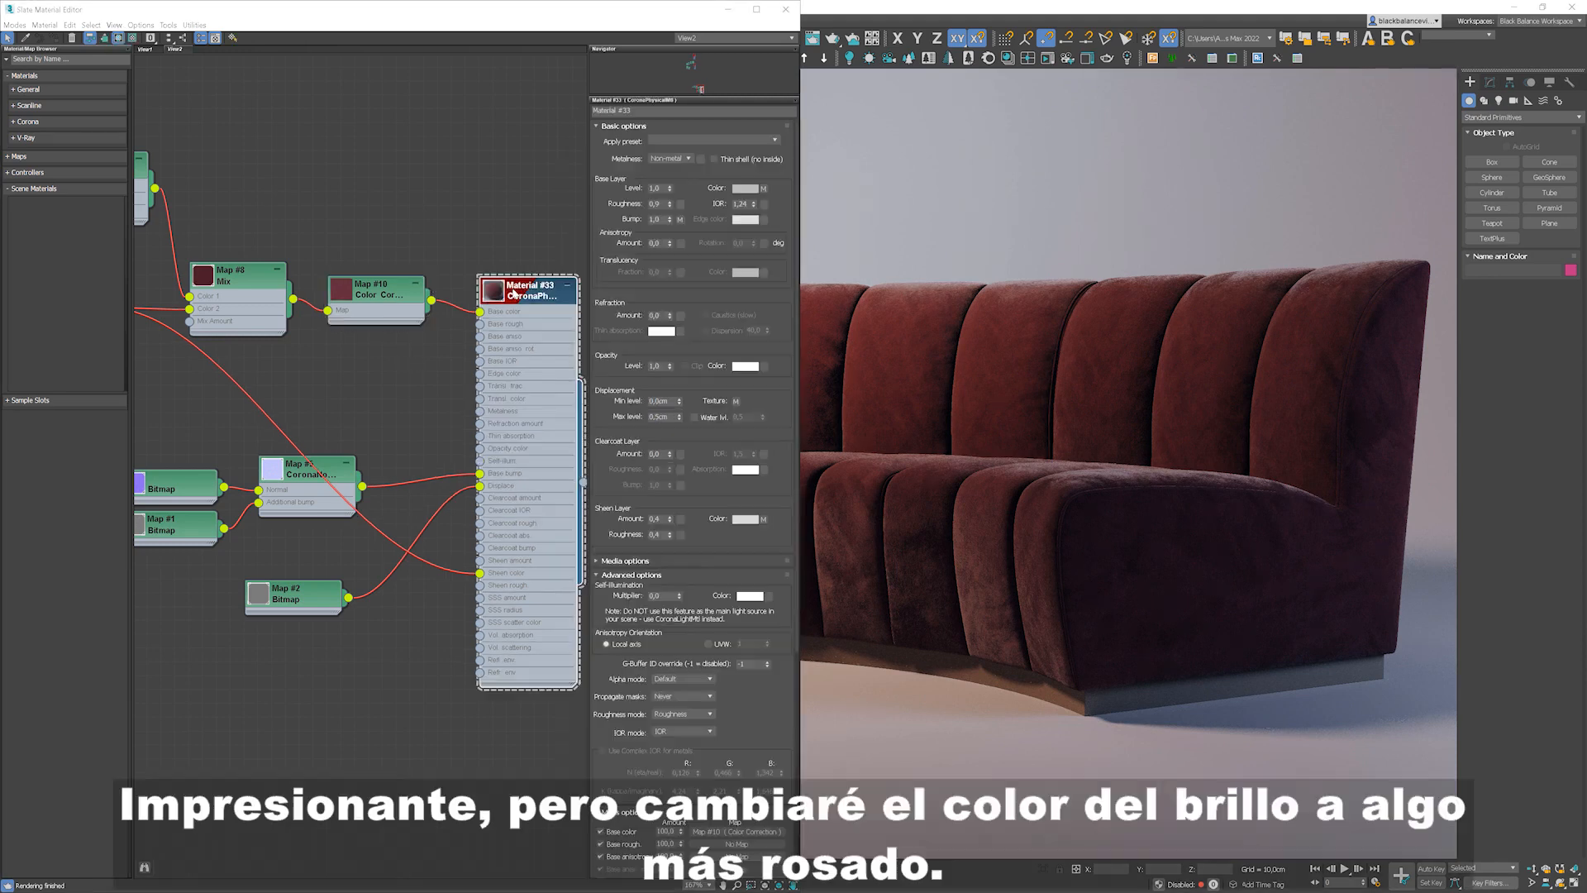
{"action": "left_click", "coordinate": [748, 520]}
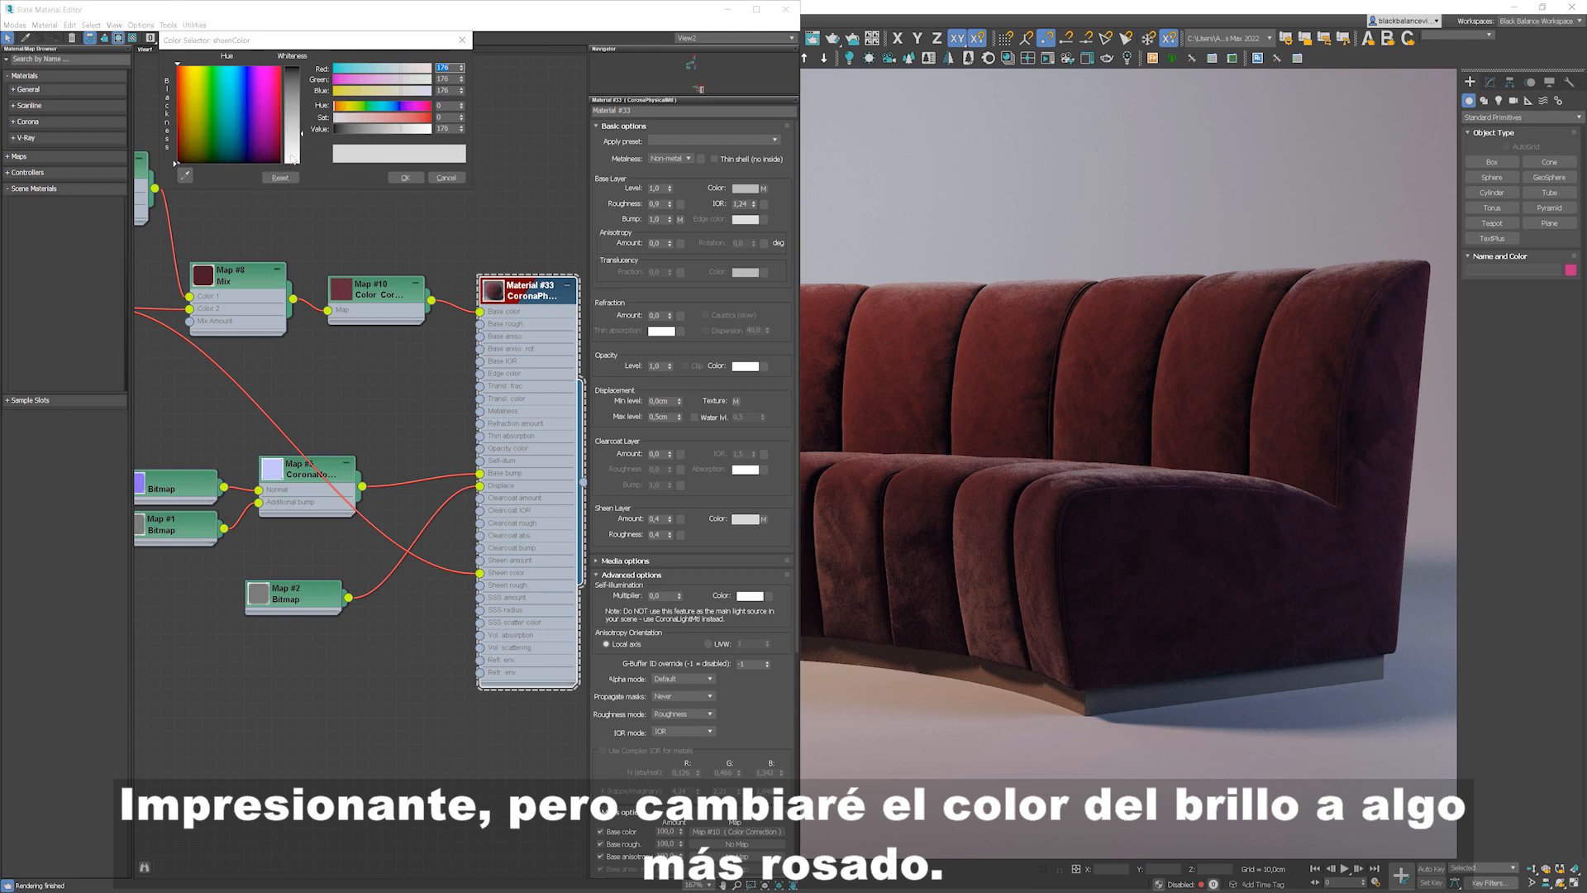
{"action": "left_click_drag", "start_coordinate": [302, 132], "coordinate": [298, 154]}
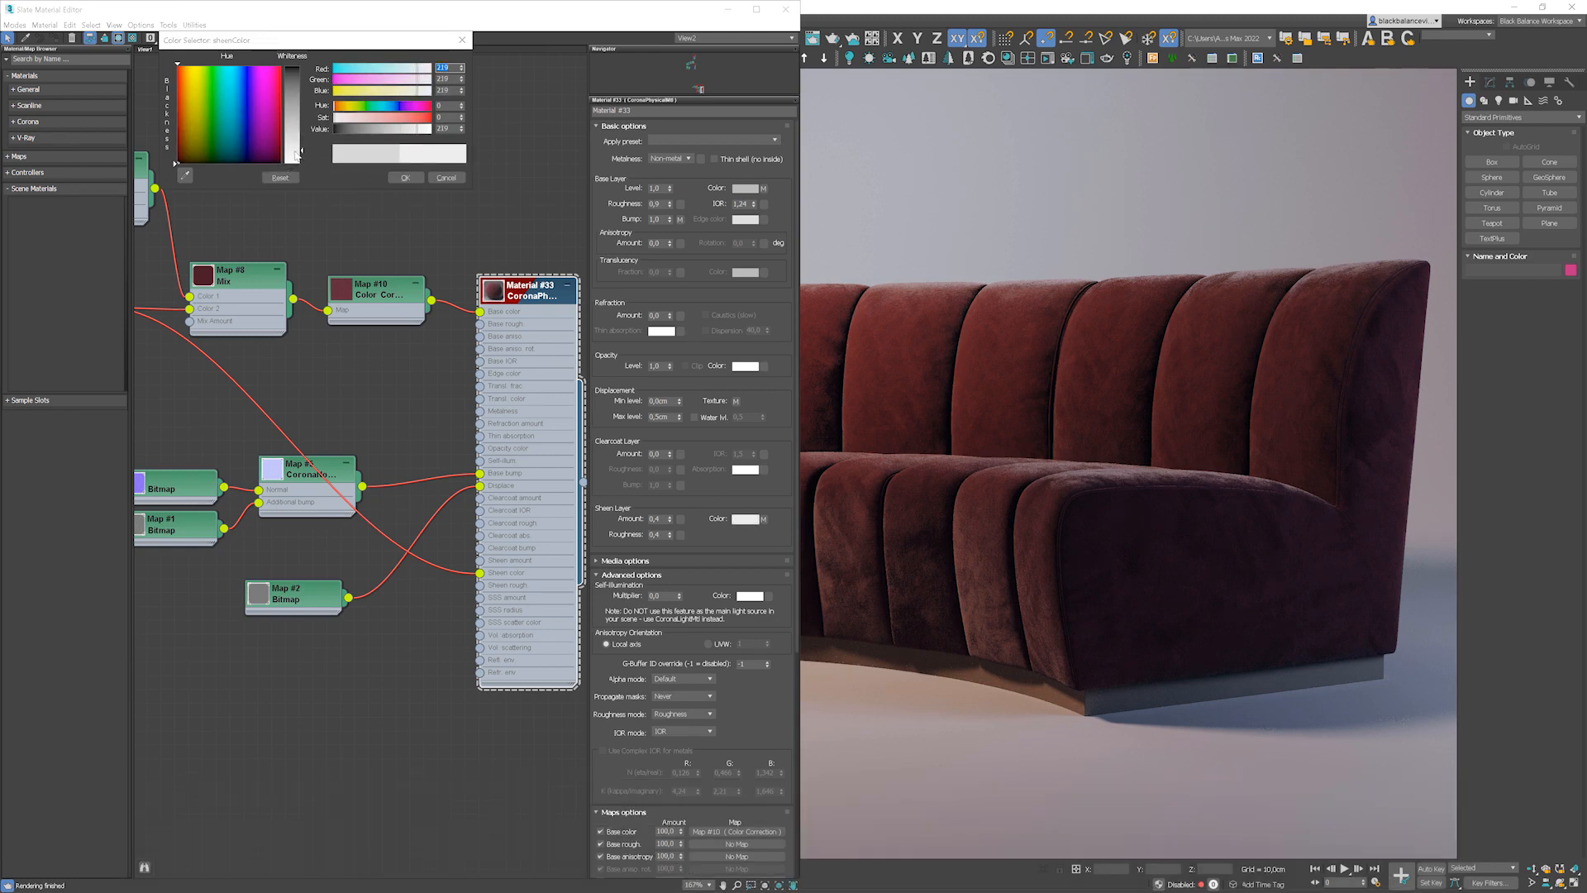
{"action": "left_click_drag", "start_coordinate": [298, 153], "coordinate": [368, 120]}
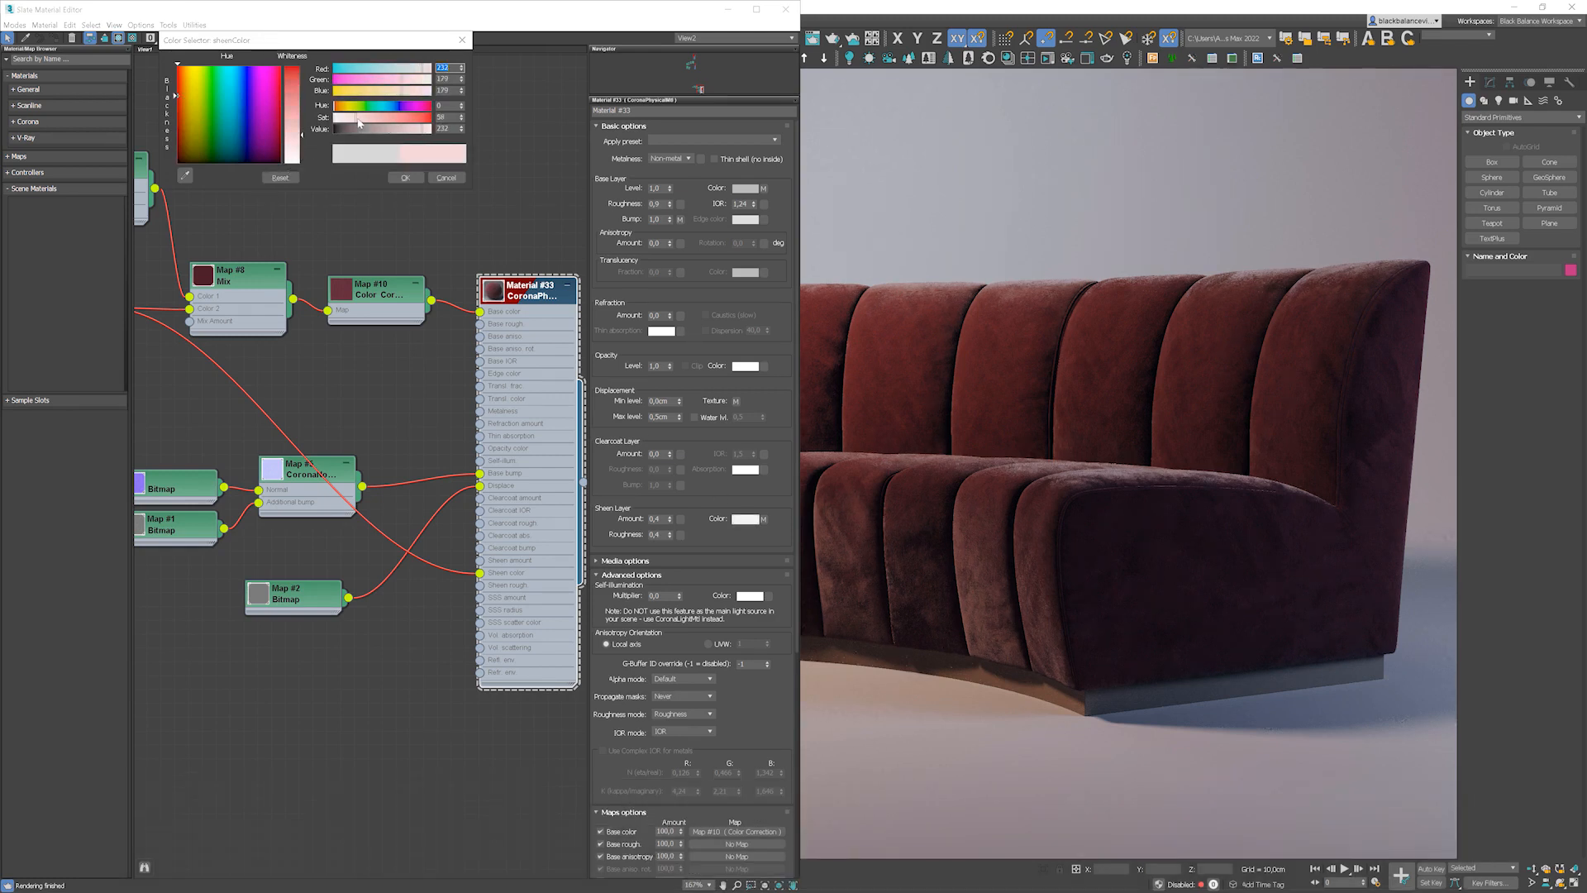
{"action": "left_click", "coordinate": [398, 178]}
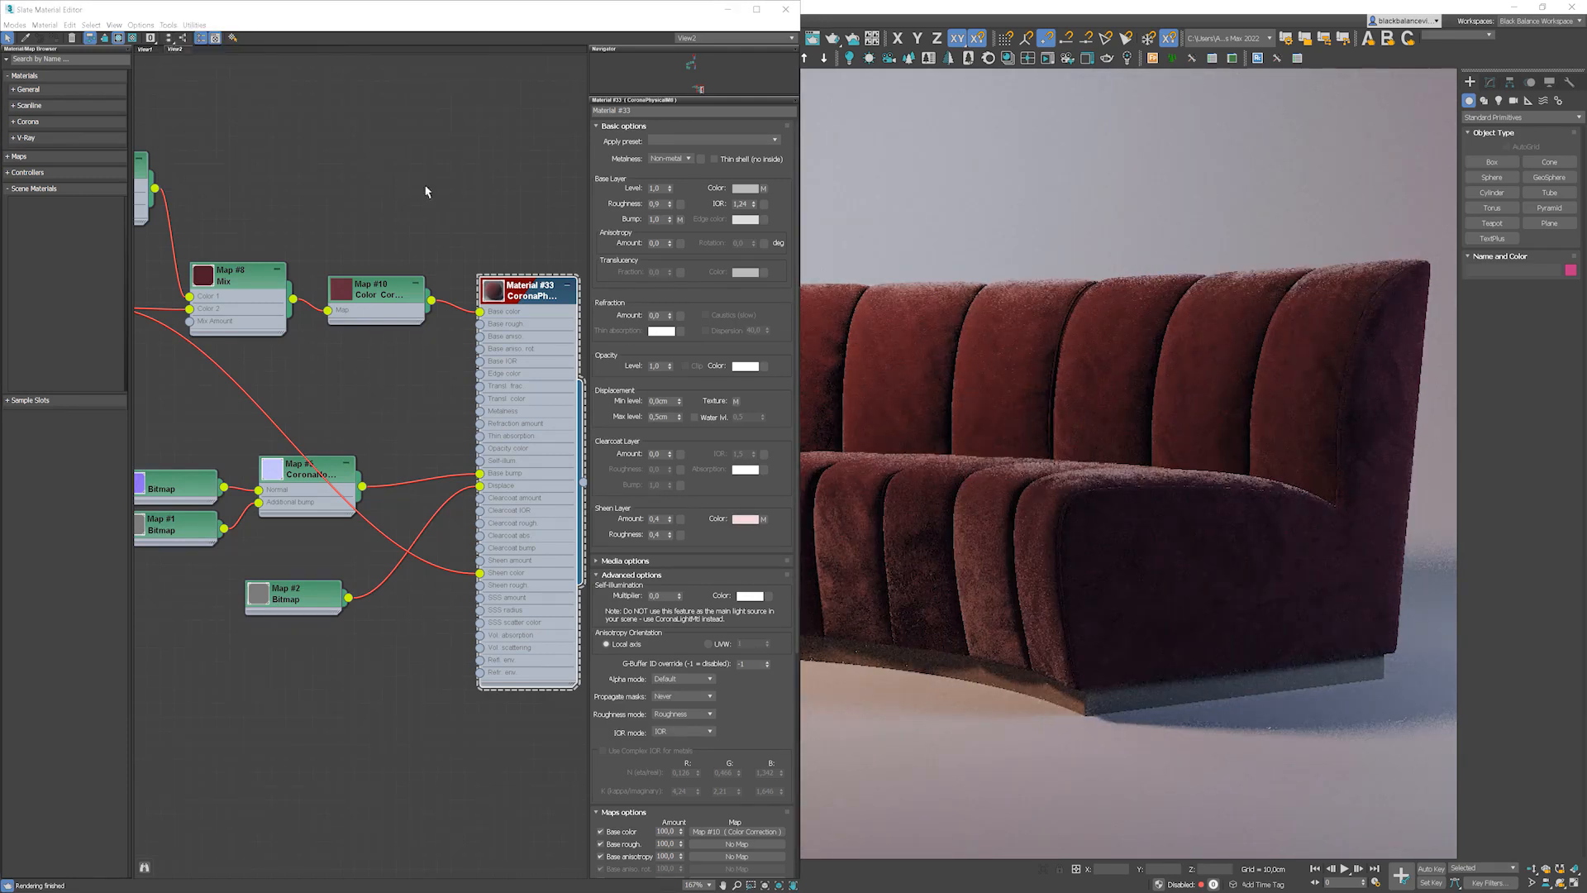
Step: Set the sheen layer amount to 0.5
{"action": "left_click_drag", "start_coordinate": [663, 519], "coordinate": [615, 519]}
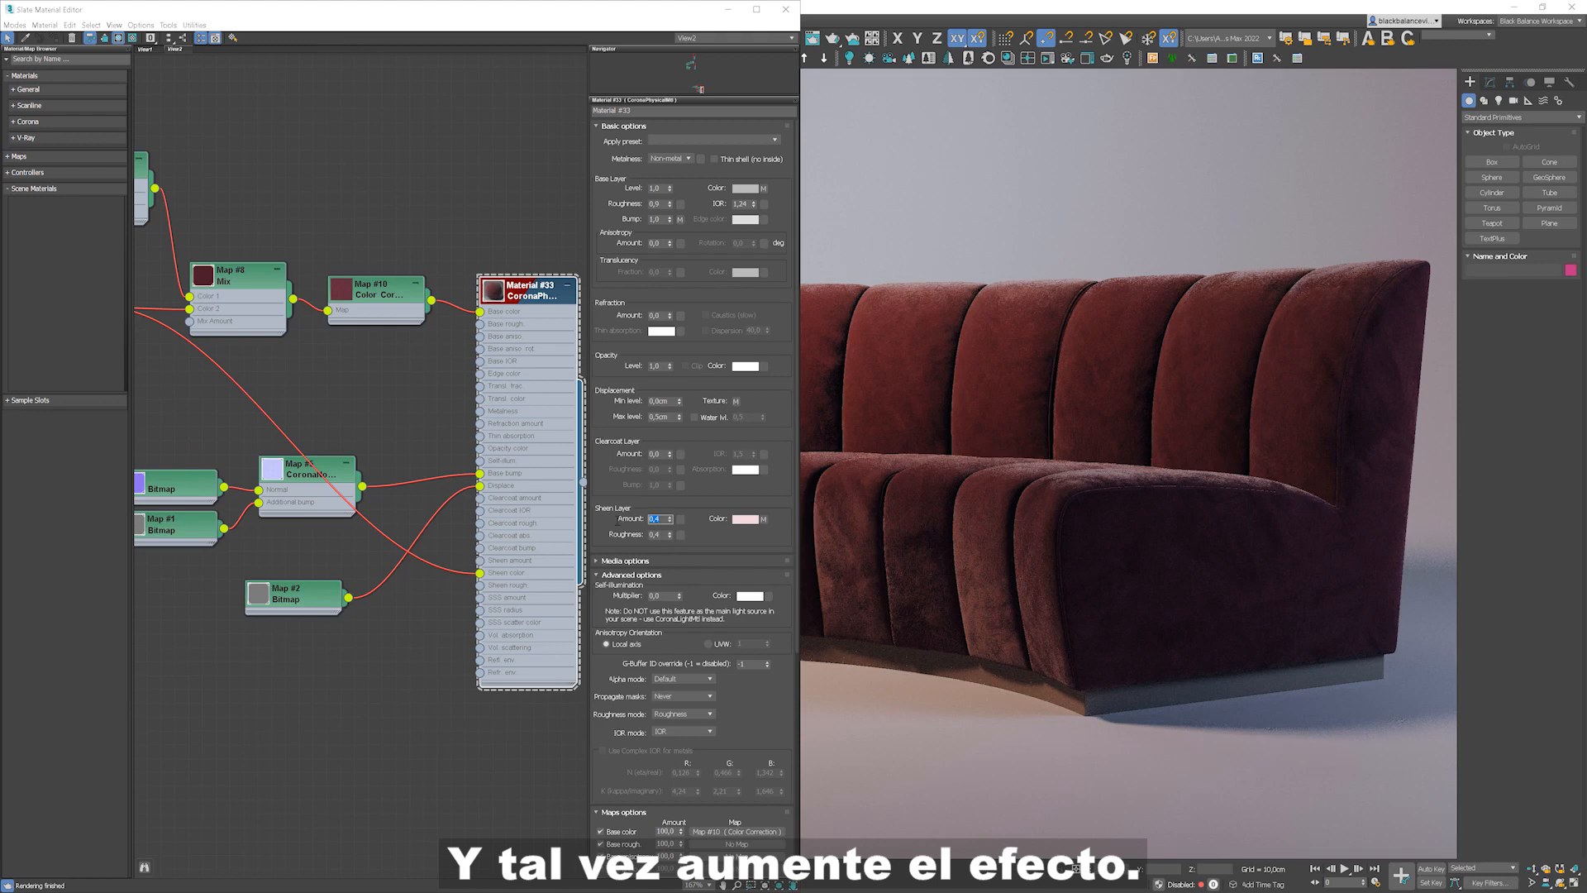
{"action": "type", "text": "0,5"}
{"action": "key", "text": "Return"}
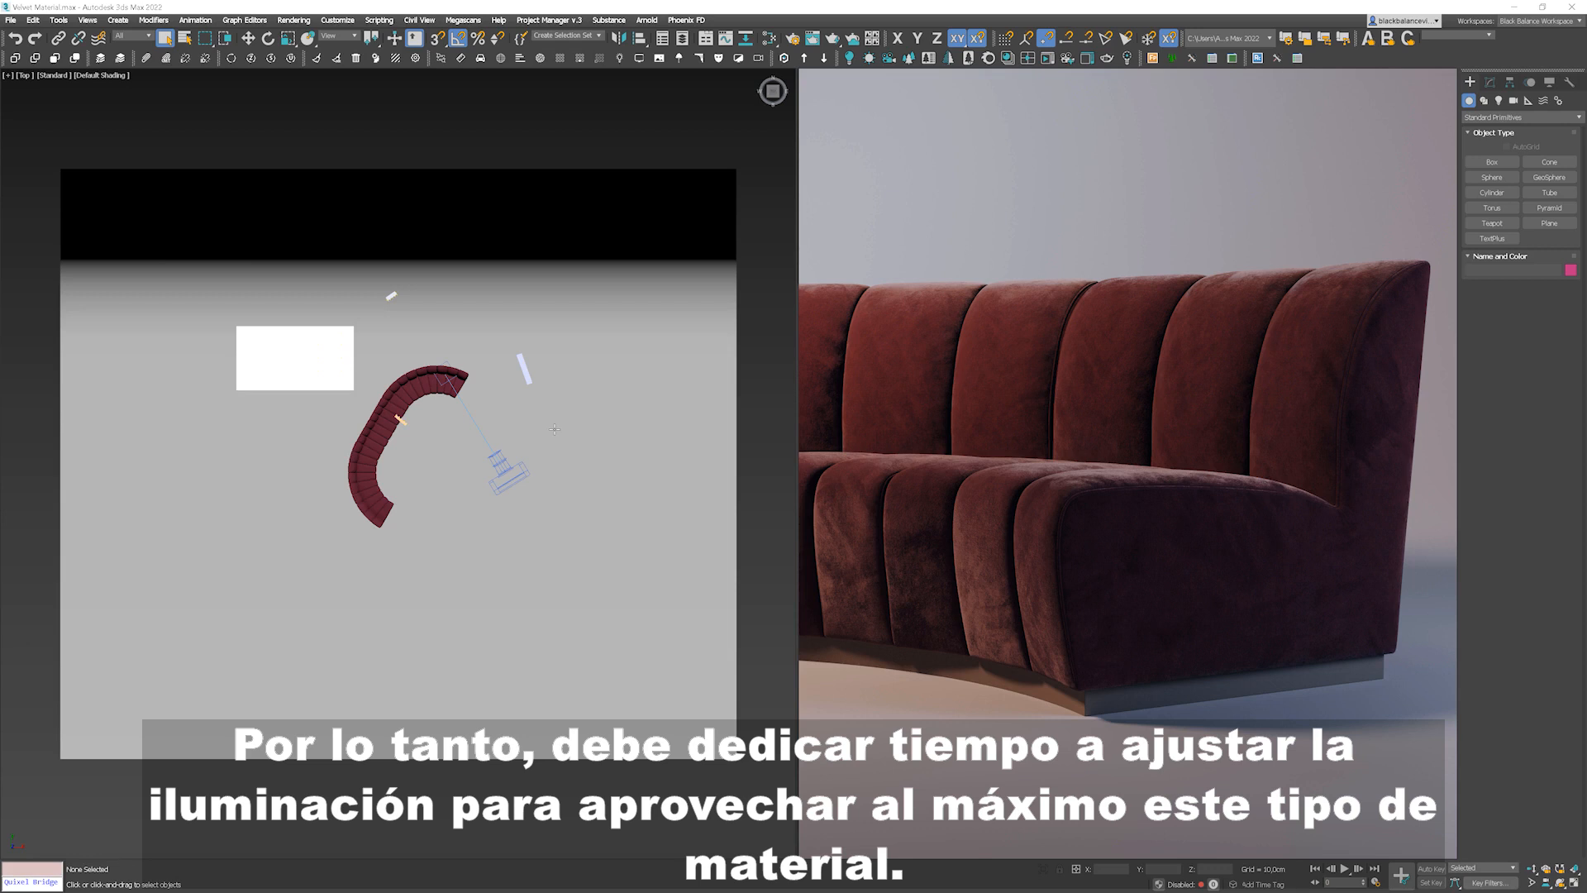
Step: Select the fill light beside the sofa and set its intensity to 15
{"action": "scroll", "coordinate": [522, 369], "scroll_direction": "up", "scroll_amount": 5}
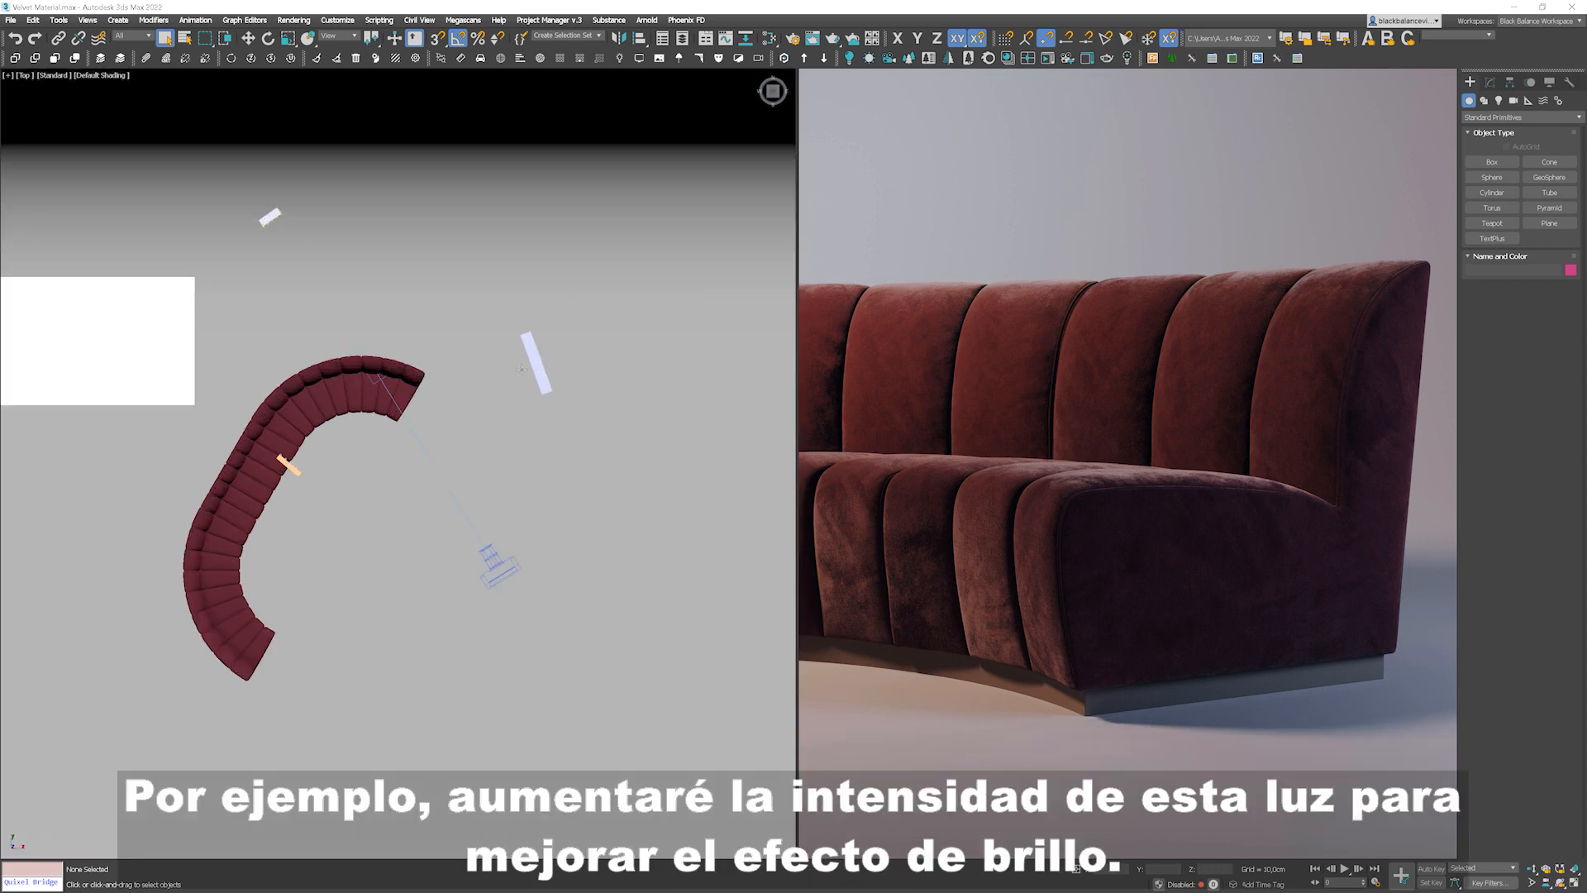
{"action": "left_click", "coordinate": [535, 362]}
{"action": "left_click", "coordinate": [1492, 85]}
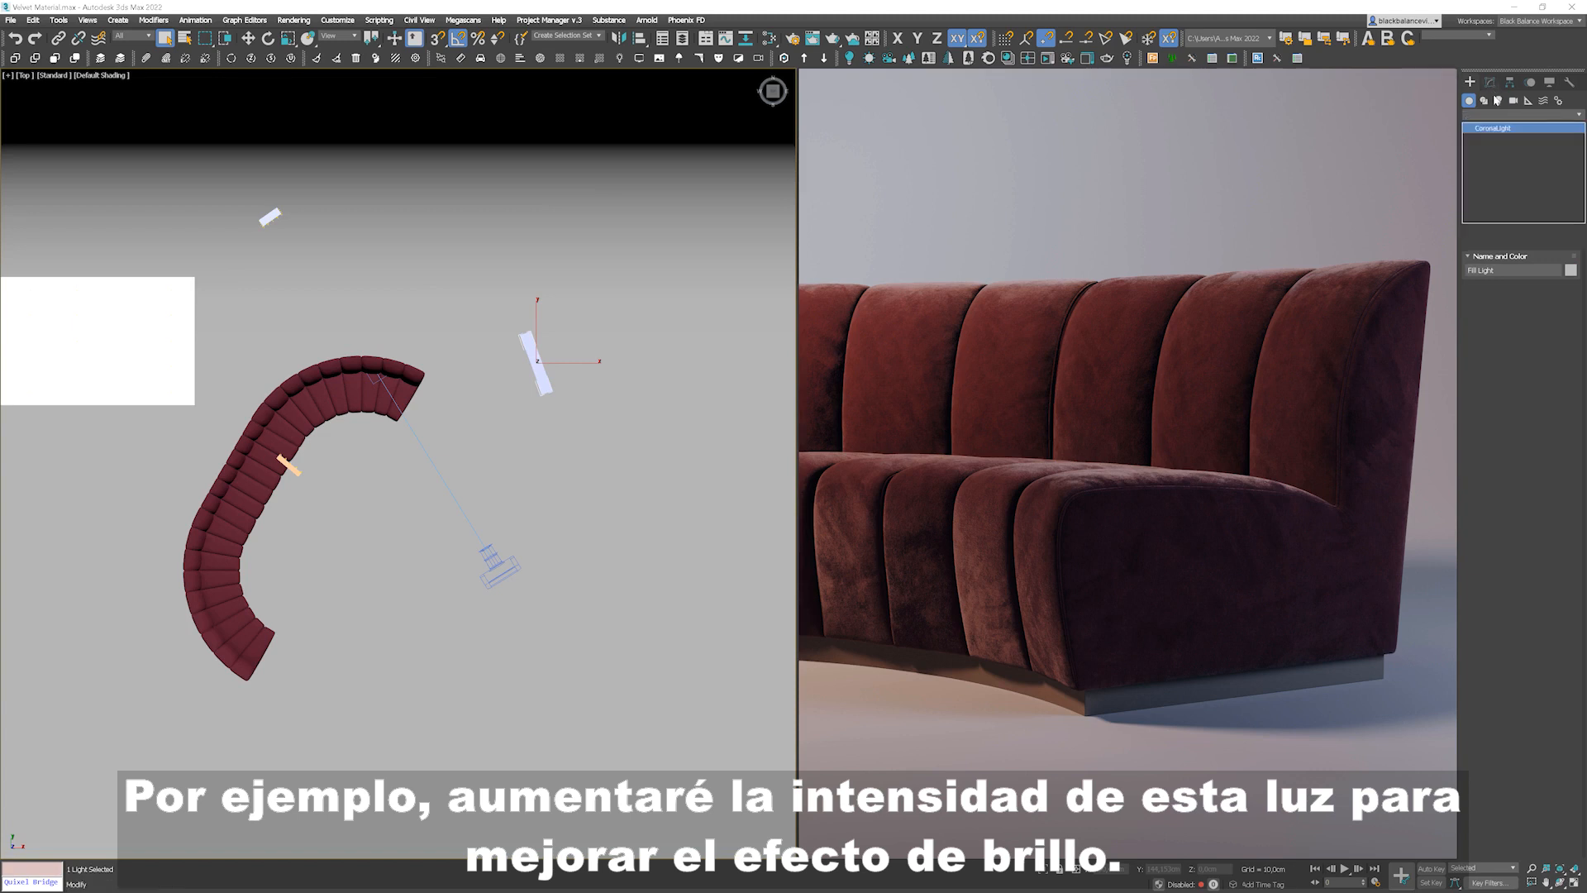
{"action": "double_click", "coordinate": [1497, 302]}
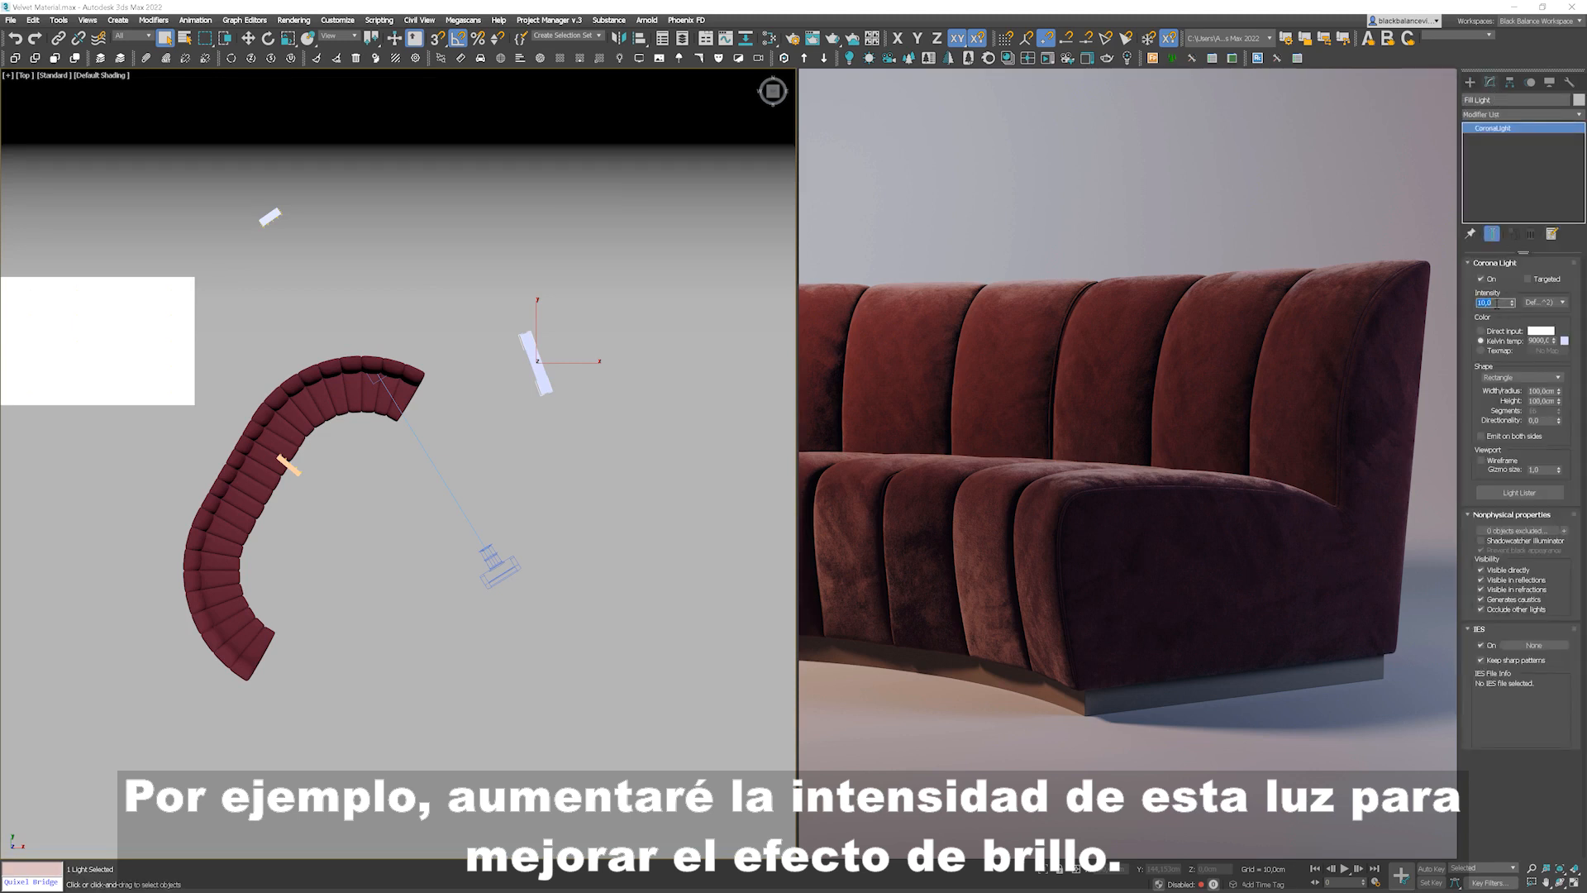
{"action": "type", "text": "15"}
{"action": "key", "text": "Return"}
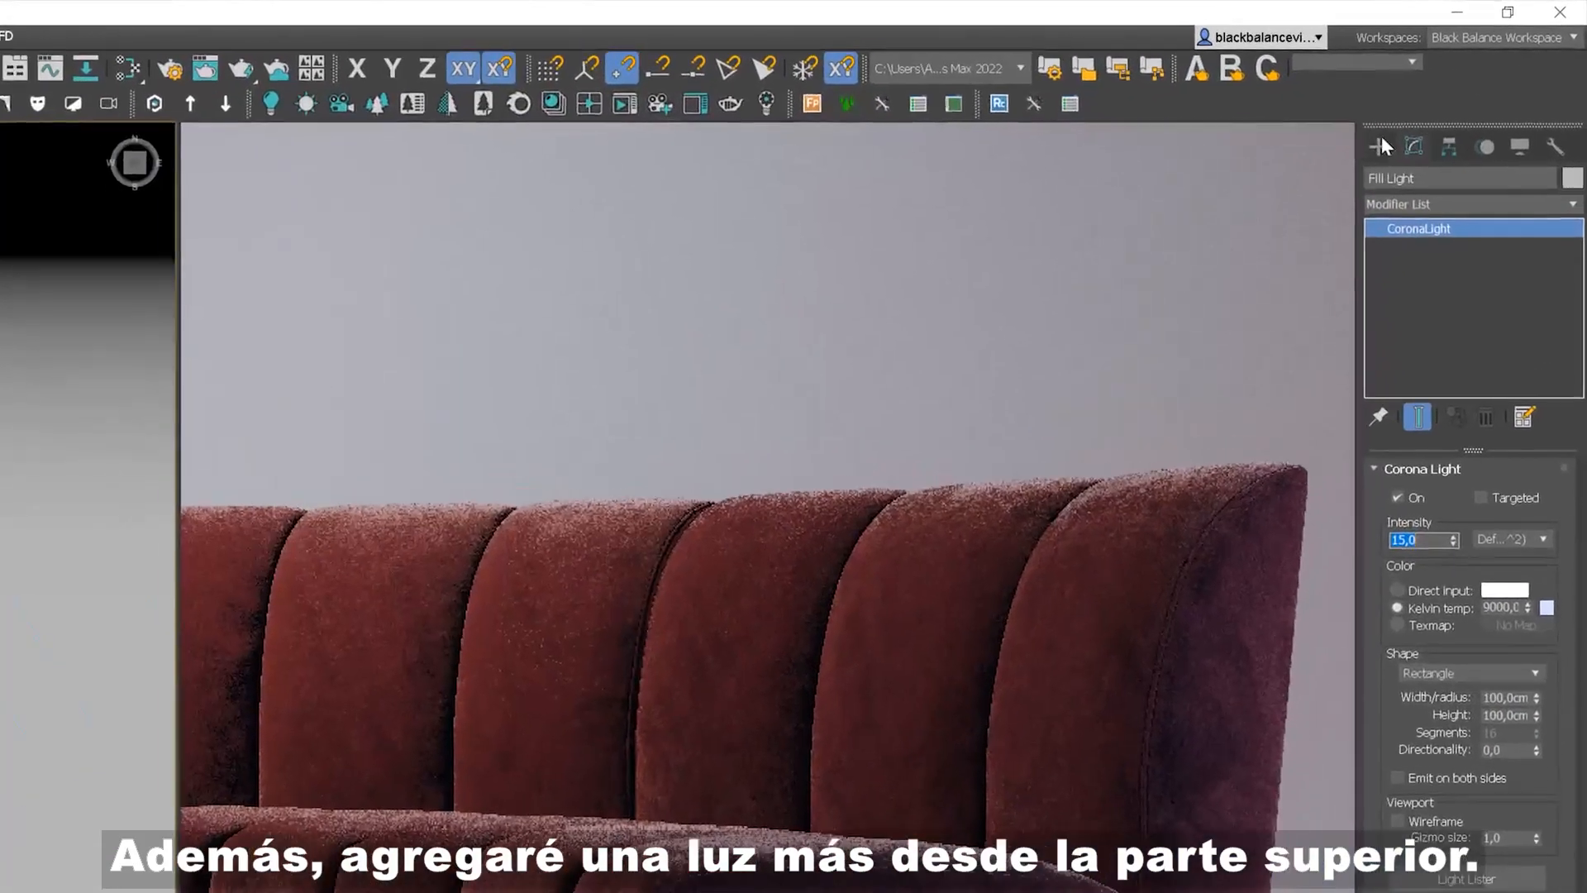
Step: Create a disk-shaped CoronaLight and raise it above the sofa
{"action": "left_click", "coordinate": [1382, 139]}
{"action": "left_click", "coordinate": [1430, 181]}
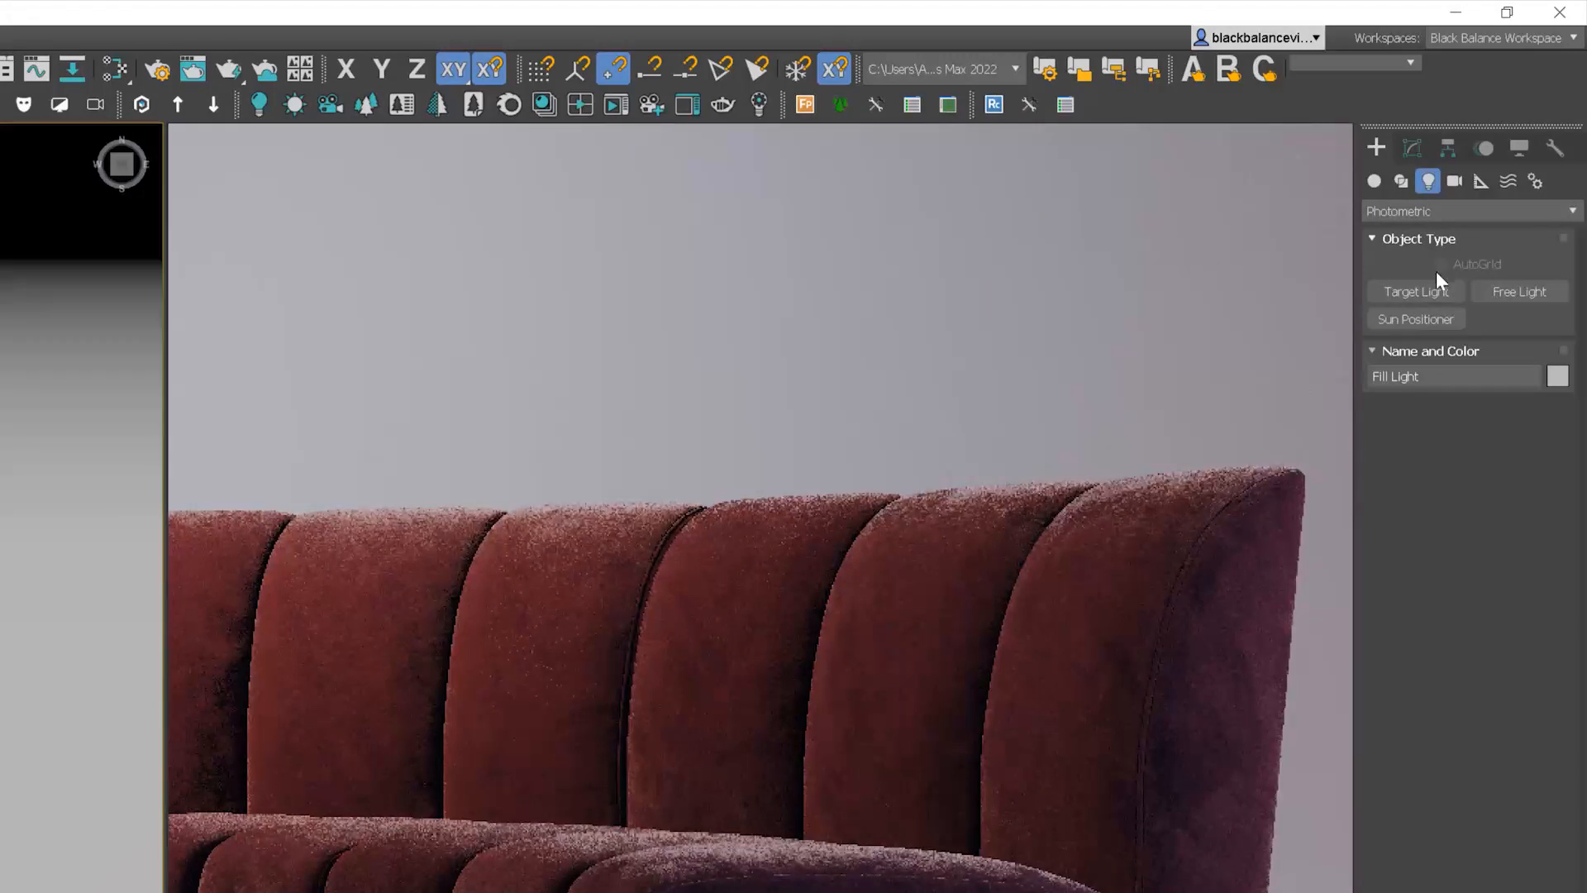
{"action": "left_click", "coordinate": [1399, 211]}
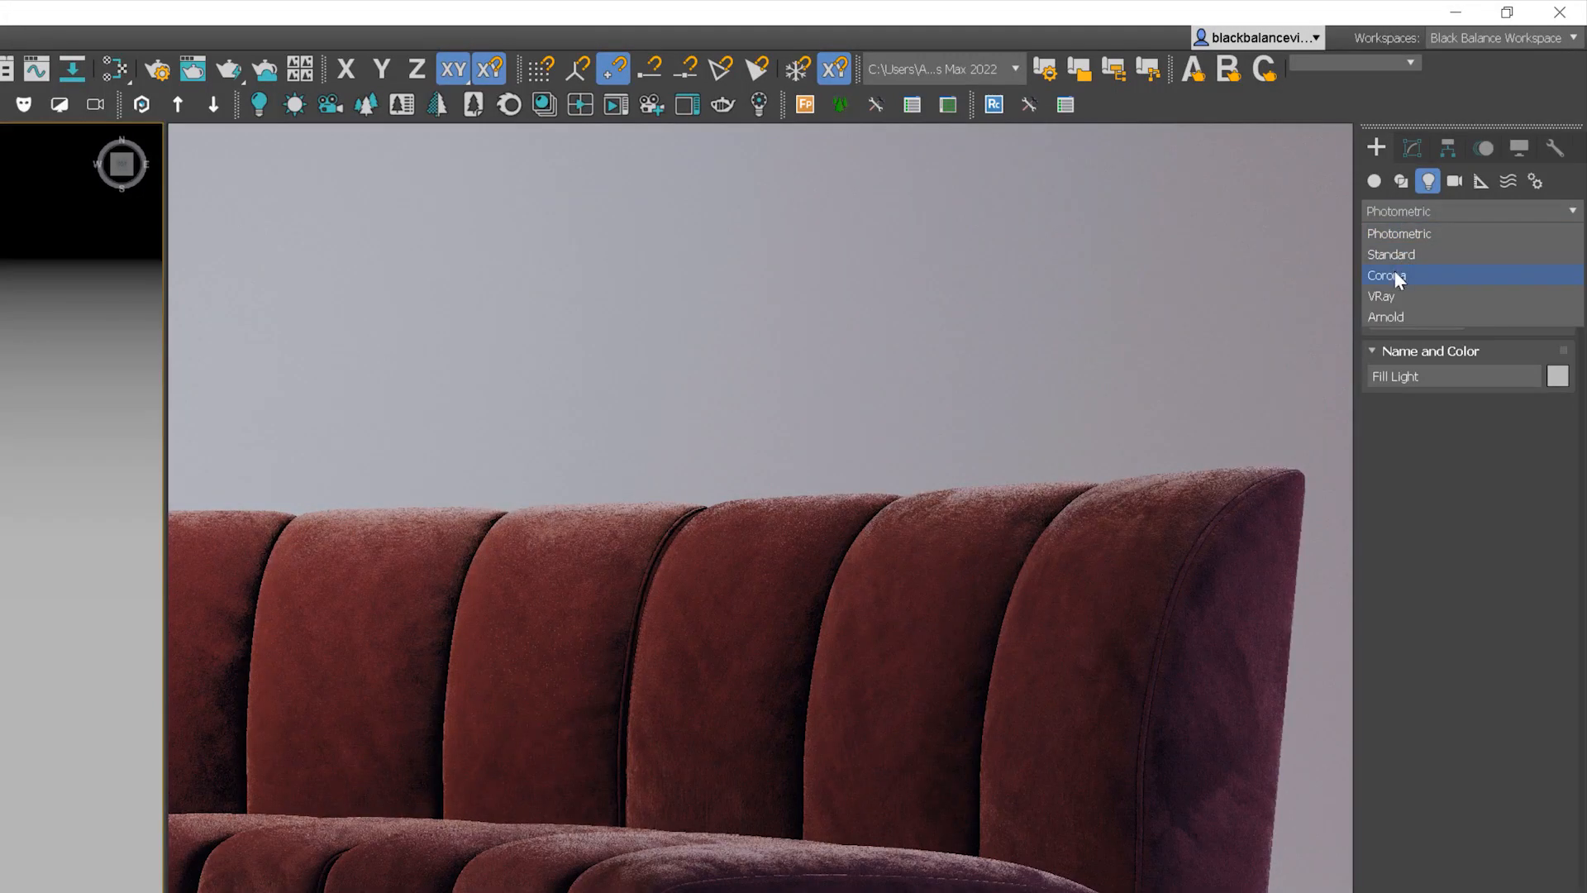
{"action": "left_click", "coordinate": [1396, 276]}
{"action": "left_click", "coordinate": [1430, 294]}
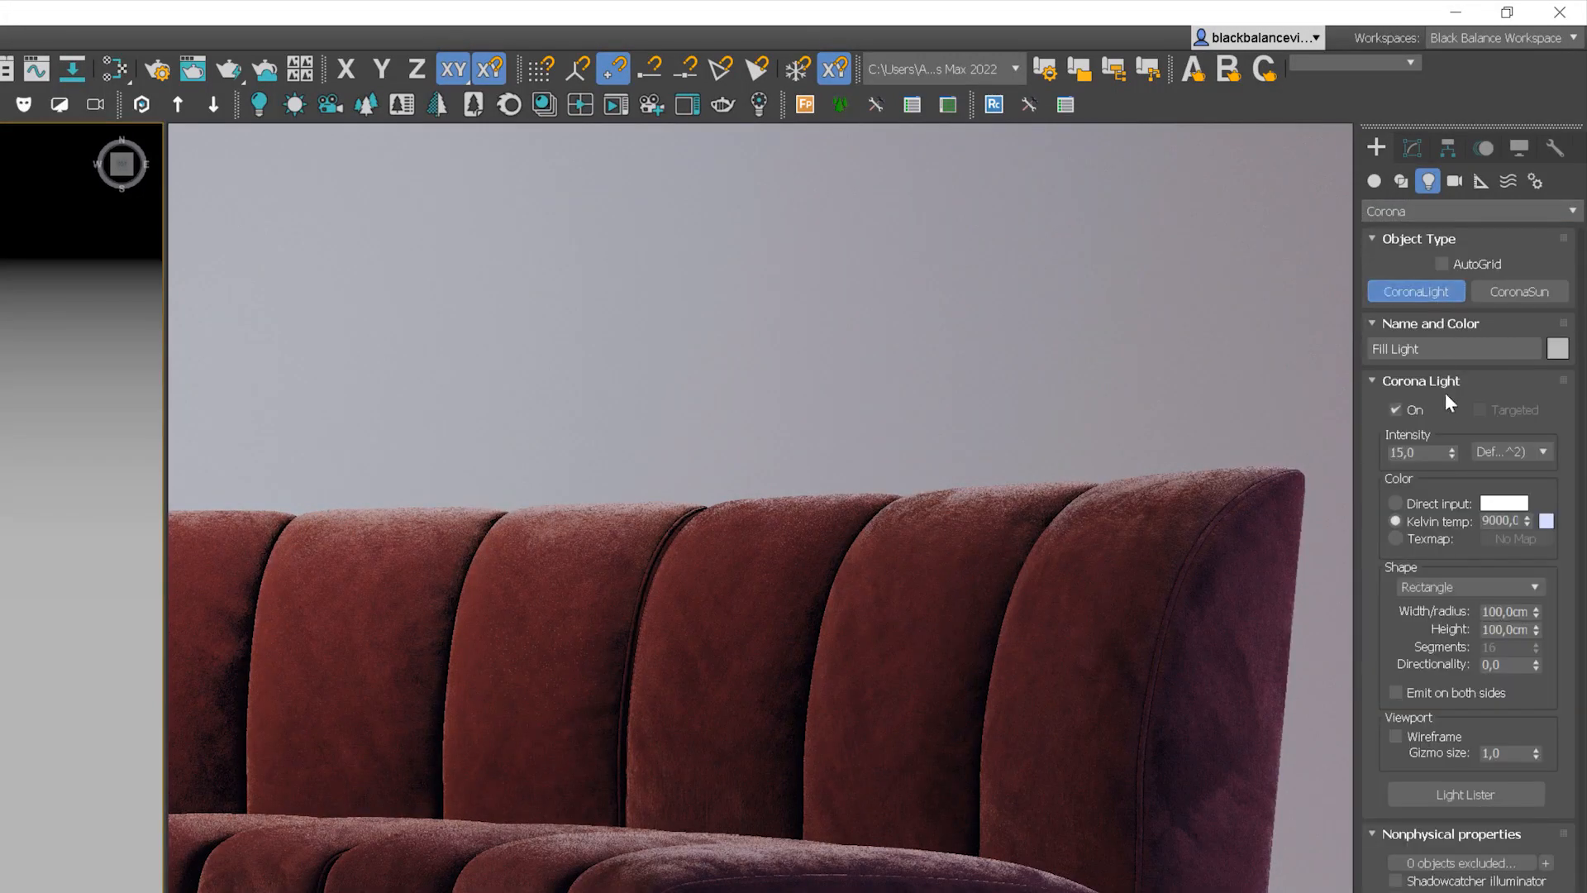
{"action": "left_click", "coordinate": [1428, 587]}
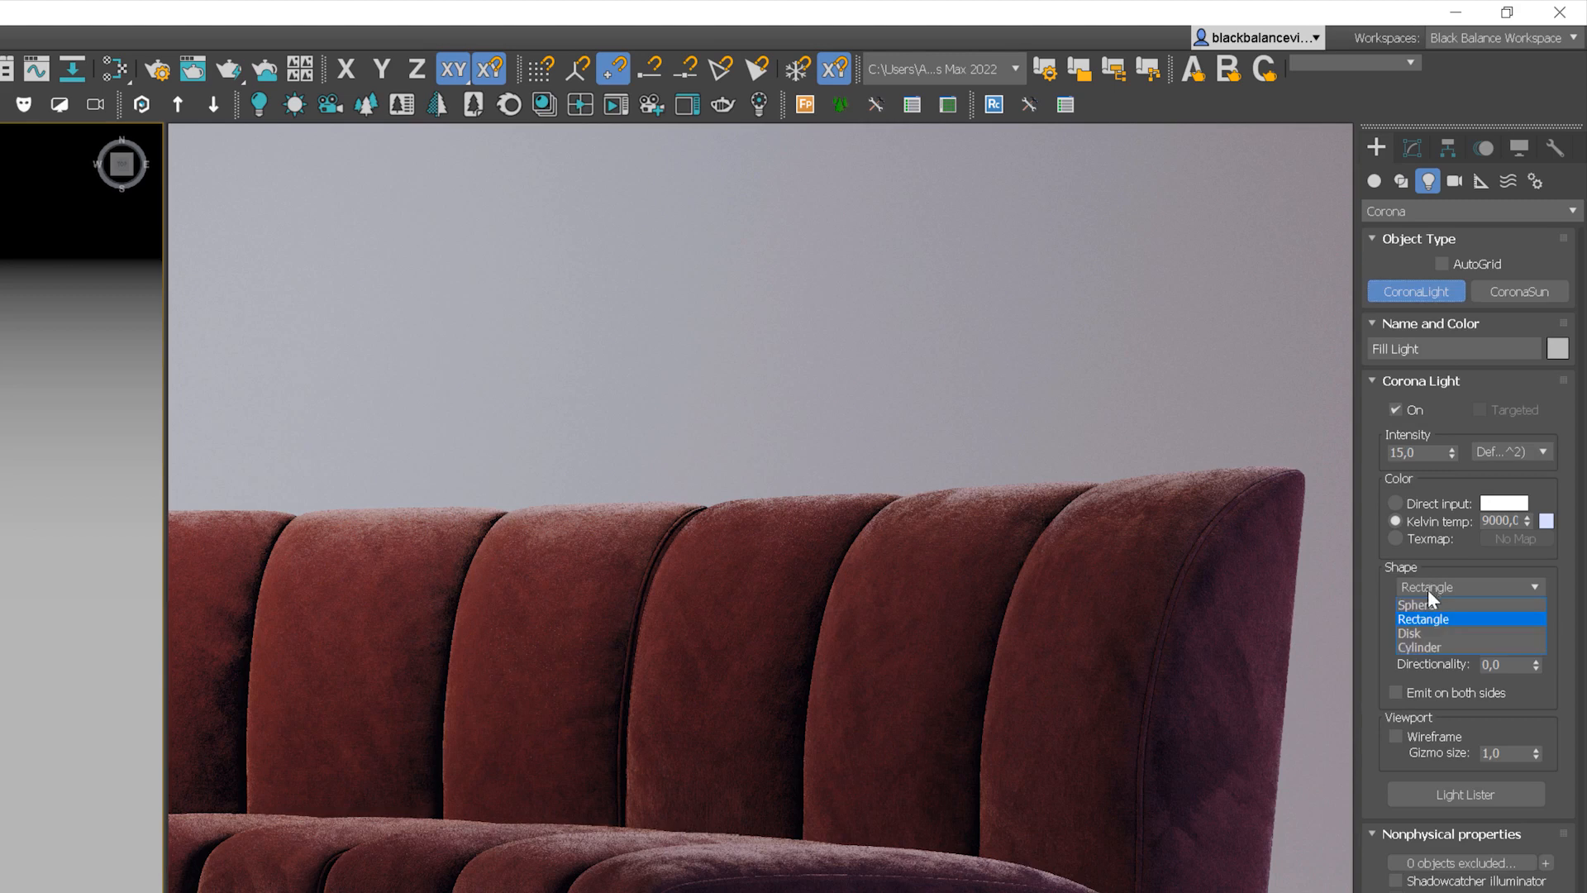
{"action": "left_click", "coordinate": [1422, 632]}
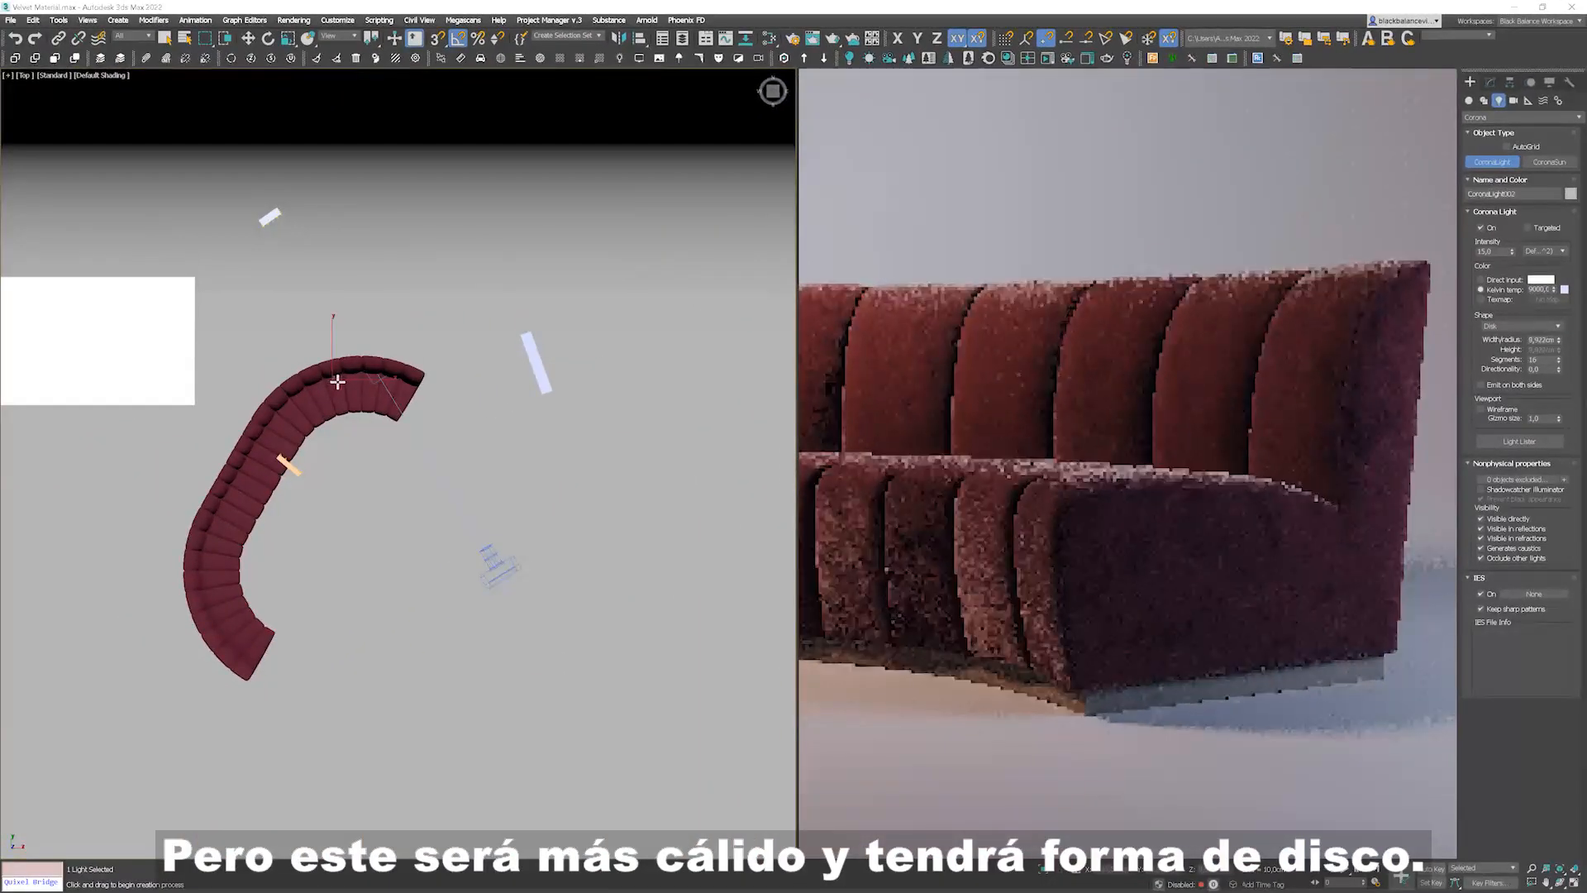
{"action": "key", "text": "f"}
{"action": "scroll", "coordinate": [363, 392], "scroll_direction": "down", "scroll_amount": 8}
{"action": "key", "text": "w"}
{"action": "left_click_drag", "start_coordinate": [369, 320], "coordinate": [369, 147]}
{"action": "key", "text": "t"}
{"action": "scroll", "coordinate": [389, 219], "scroll_direction": "down", "scroll_amount": 8}
{"action": "scroll", "coordinate": [390, 220], "scroll_direction": "down", "scroll_amount": 5}
{"action": "left_click_drag", "start_coordinate": [389, 237], "coordinate": [404, 207]}
Step: Set the new disk light's directionality to 0.44 and its Kelvin temperature to 4500
{"action": "left_click", "coordinate": [1477, 94]}
{"action": "double_click", "coordinate": [1543, 479]}
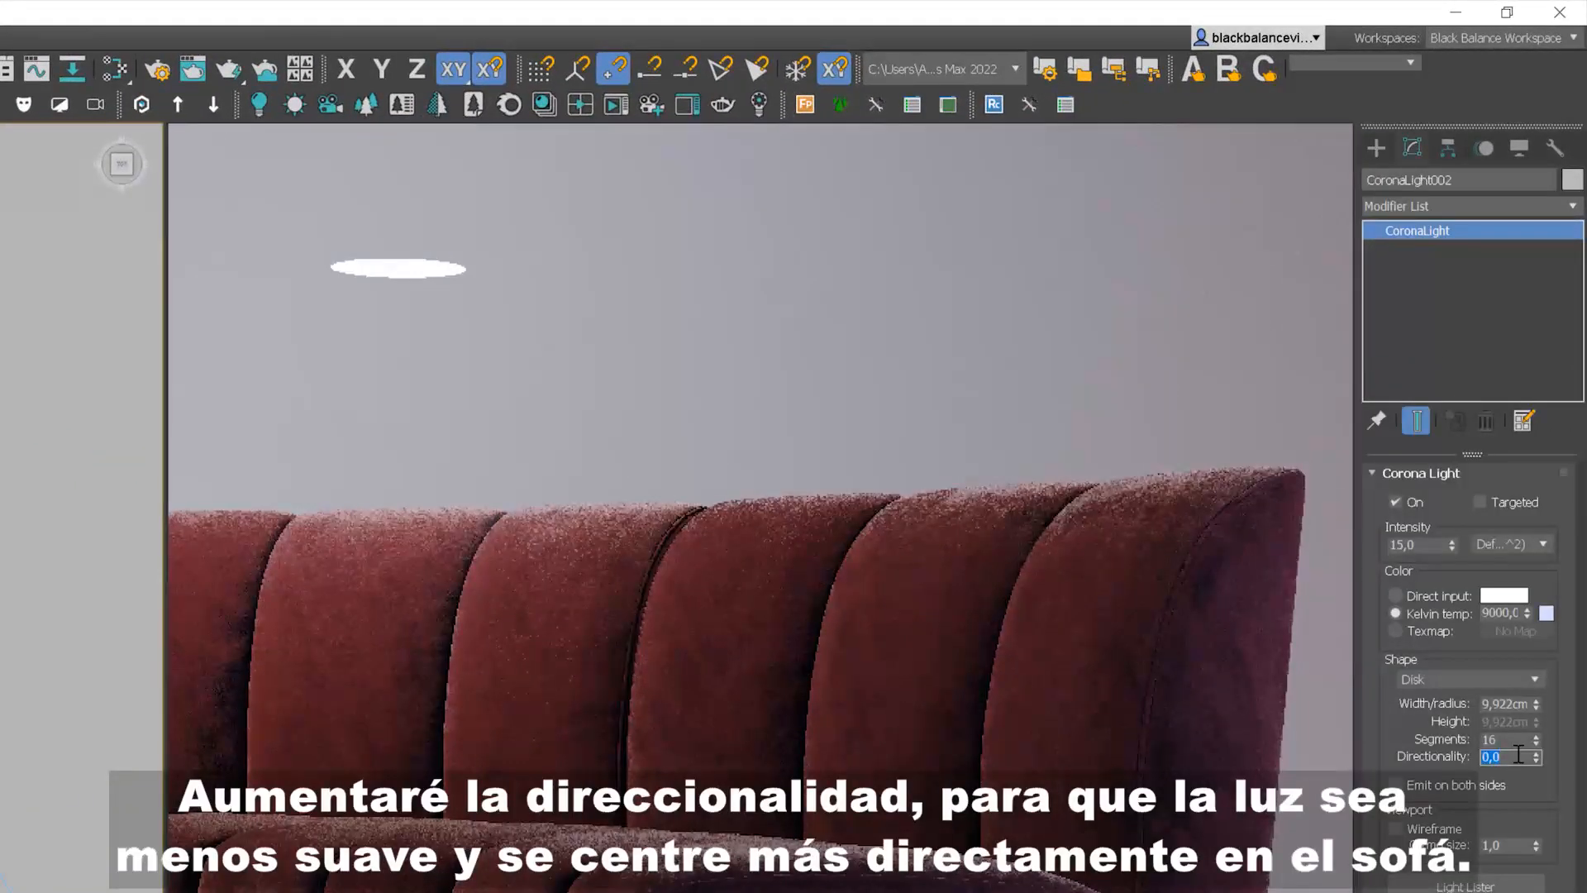
{"action": "type", "text": ",44"}
{"action": "key", "text": "Return"}
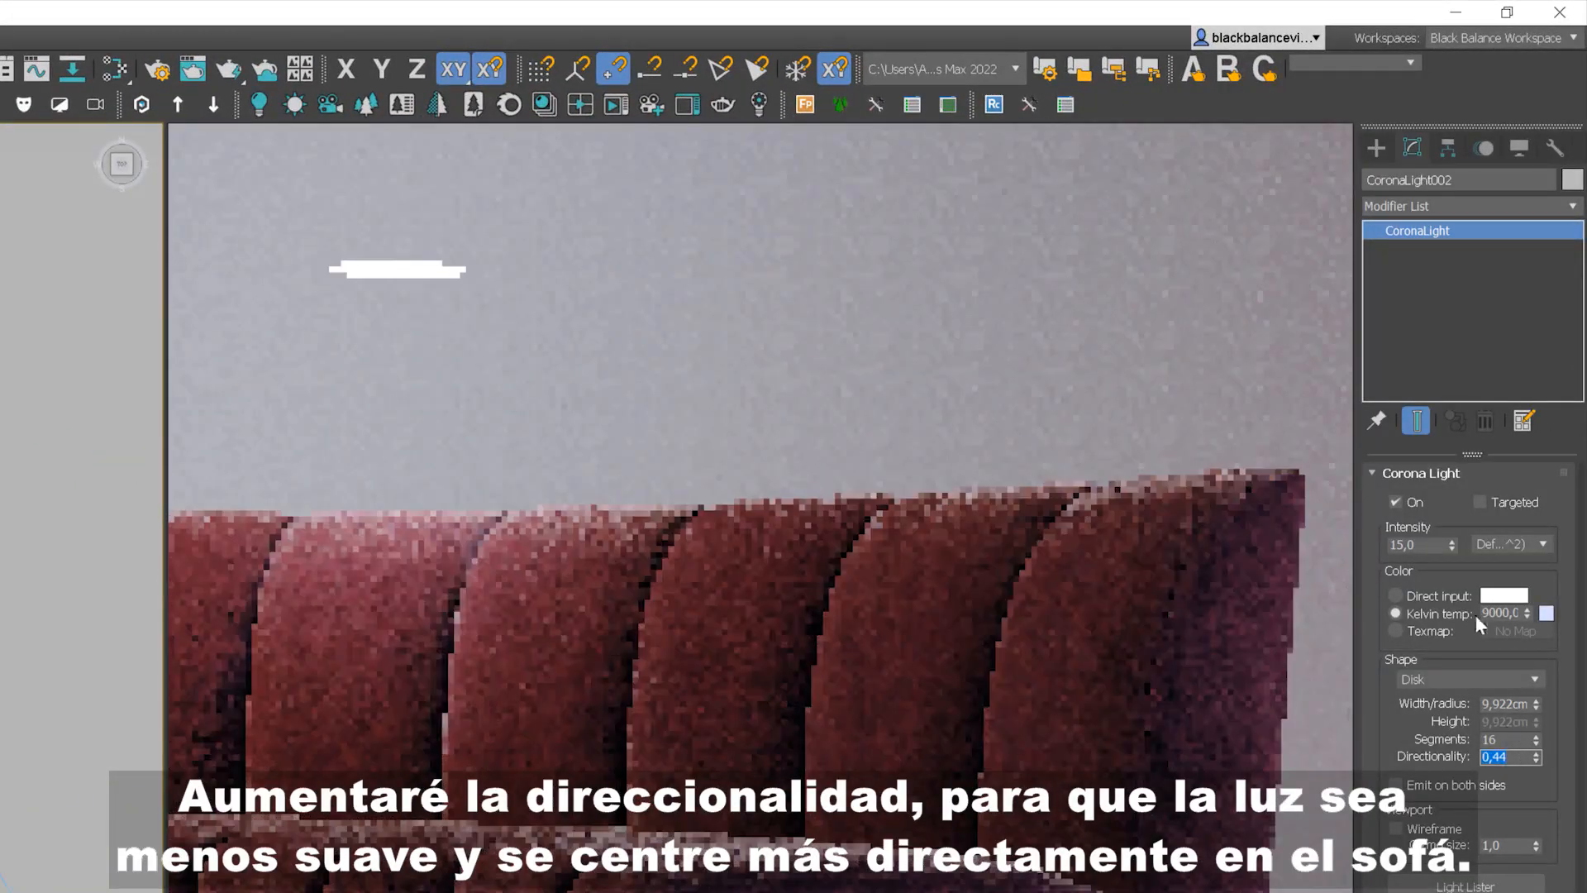
{"action": "double_click", "coordinate": [1509, 612]}
{"action": "type", "text": "4500"}
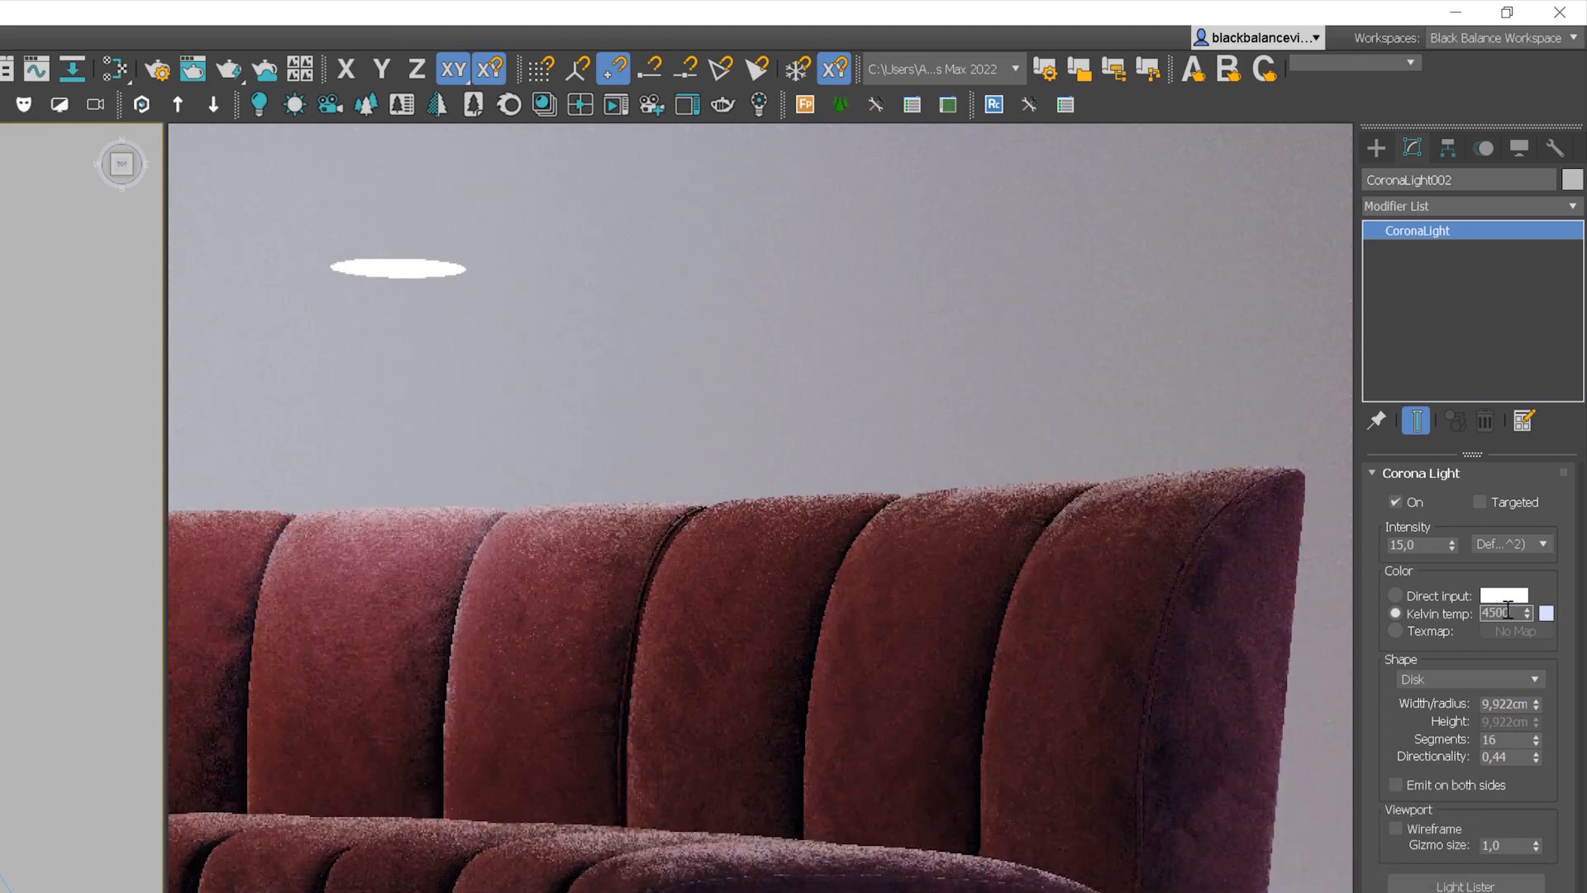
{"action": "key", "text": "Return"}
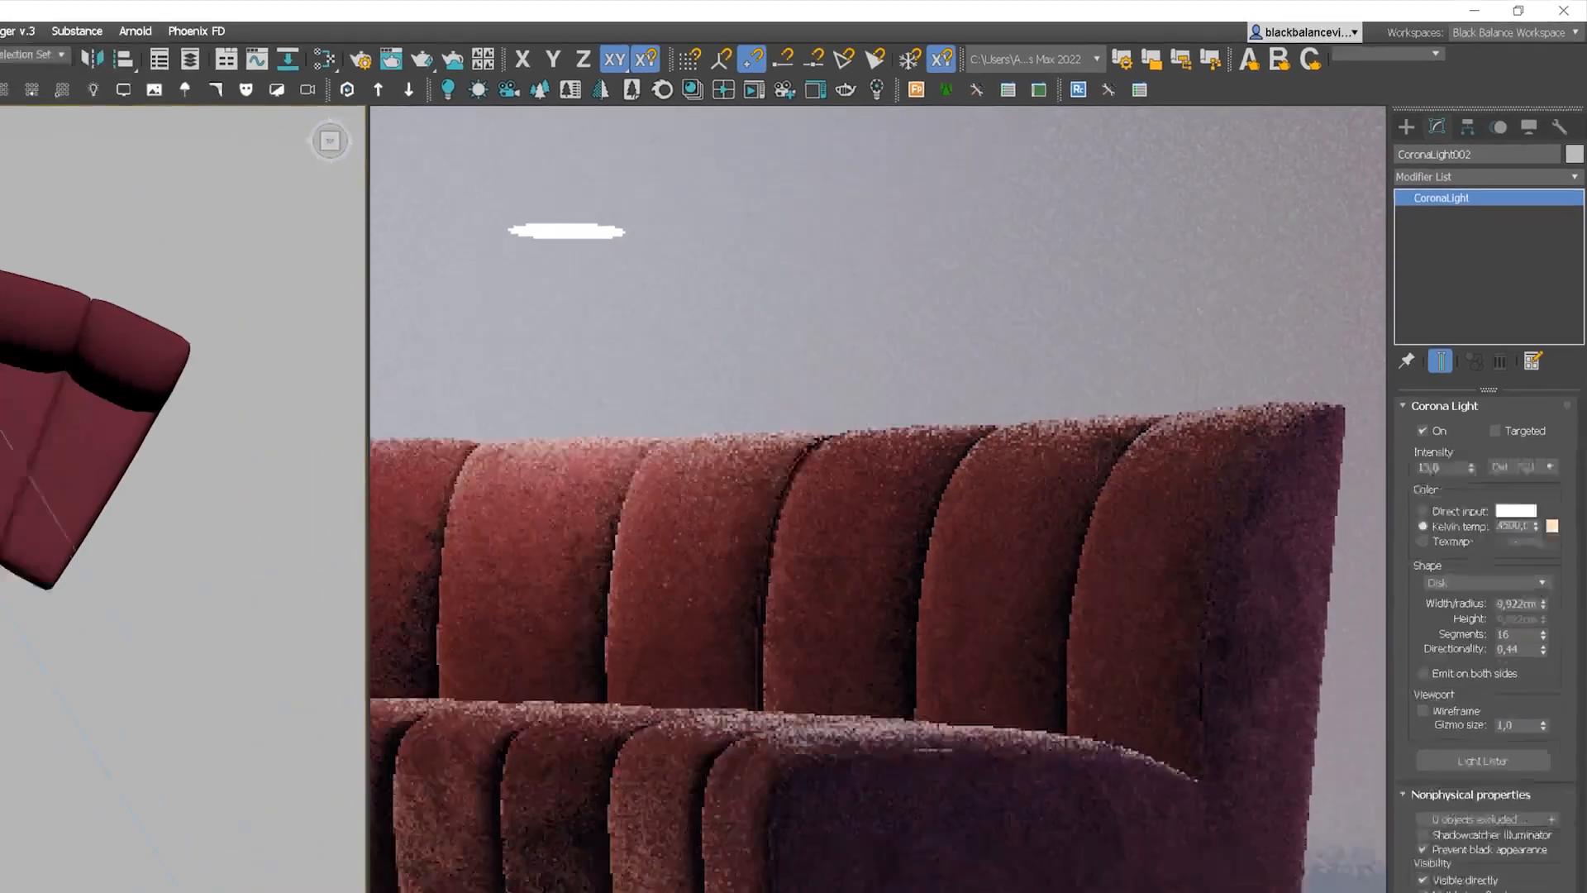
Step: Move the disk light over the sofa's backrest
{"action": "key", "text": "f"}
{"action": "key", "text": "z"}
{"action": "scroll", "coordinate": [456, 322], "scroll_direction": "down", "scroll_amount": 8}
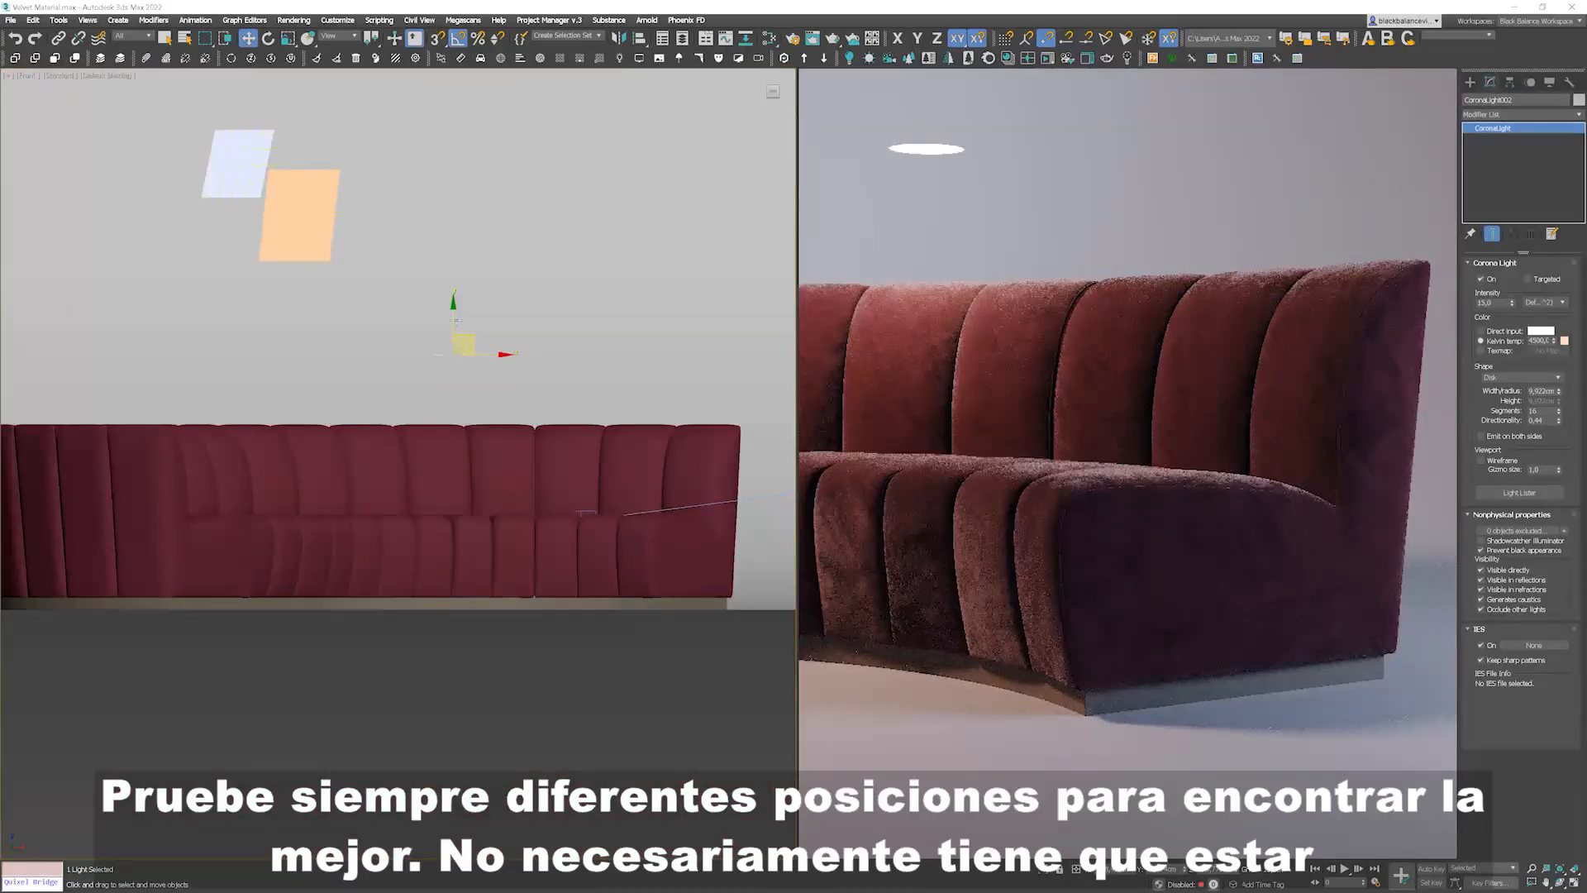
{"action": "left_click_drag", "start_coordinate": [456, 322], "coordinate": [453, 279]}
{"action": "scroll", "coordinate": [501, 338], "scroll_direction": "down", "scroll_amount": 8}
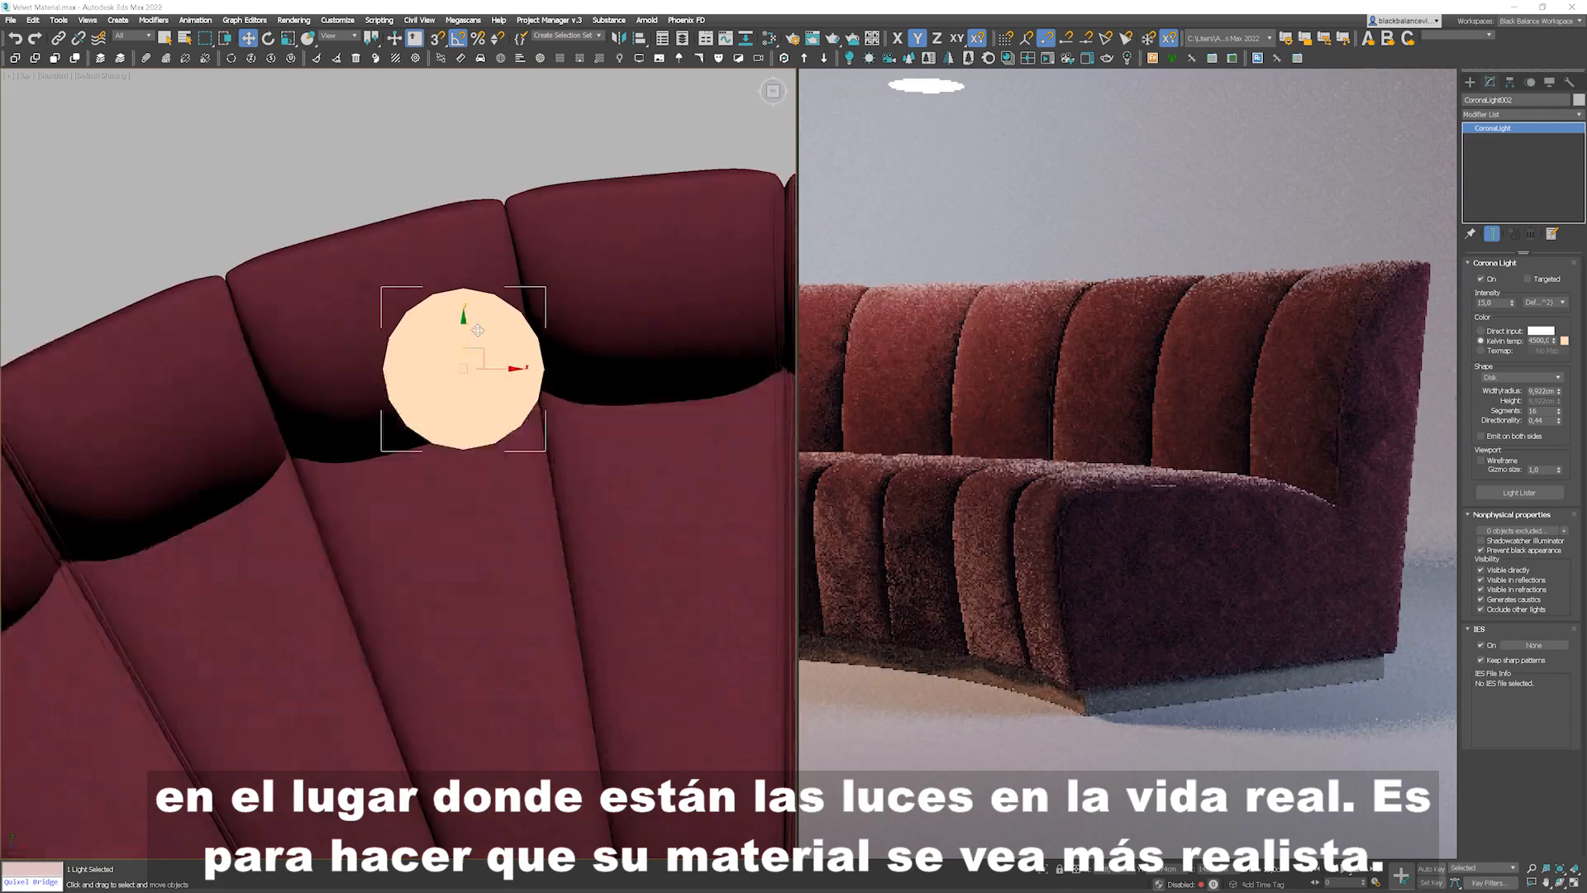
{"action": "left_click_drag", "start_coordinate": [506, 314], "coordinate": [658, 328]}
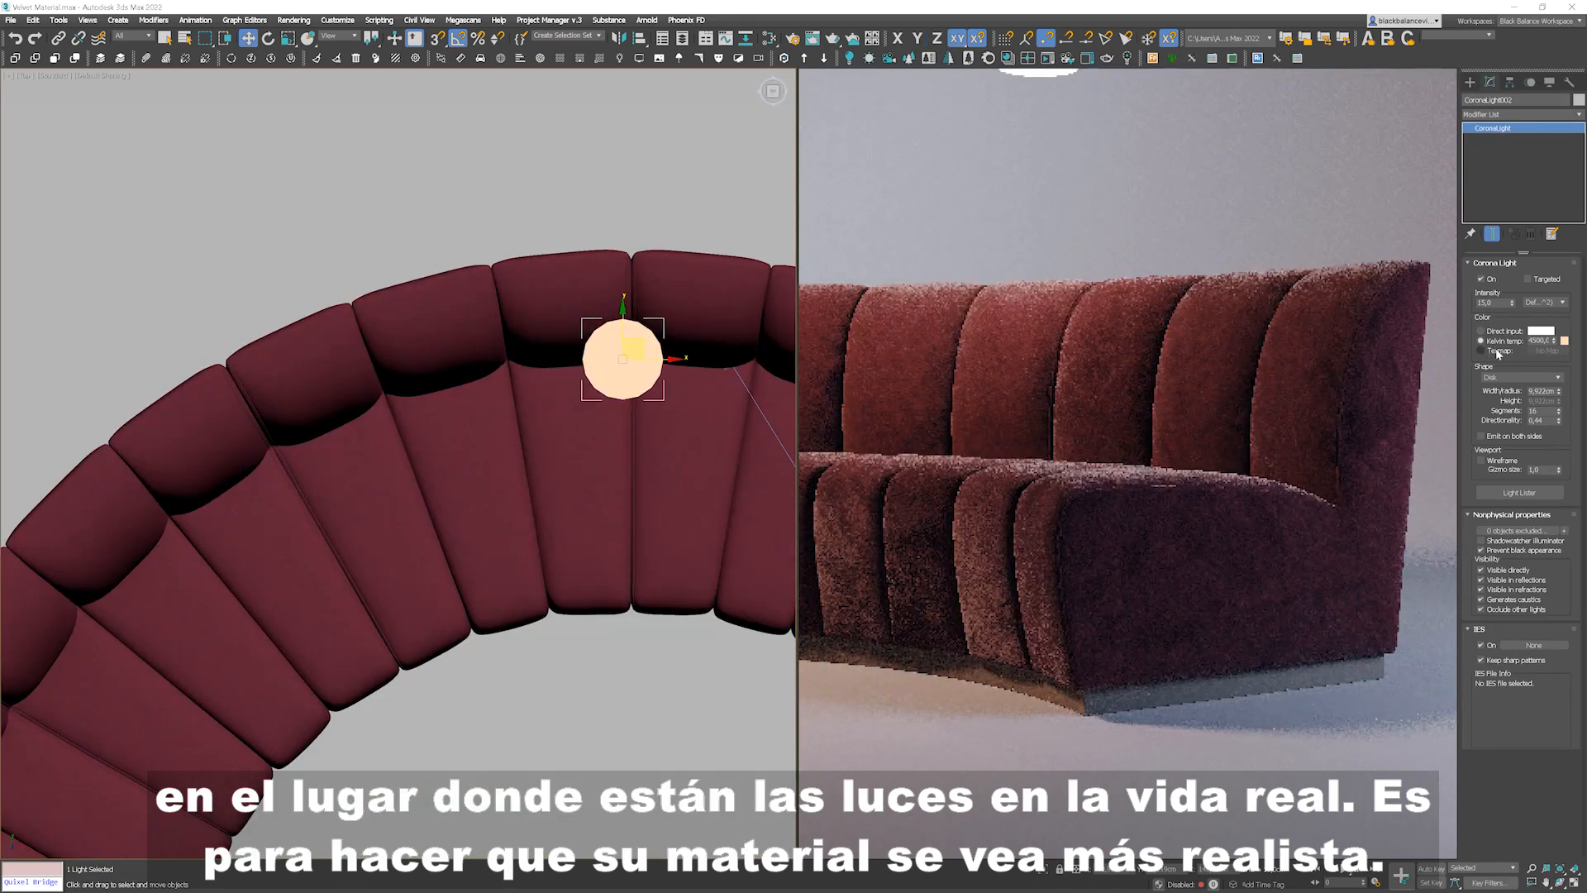
Step: Set the disk light's intensity to 55 and turn off its Visible directly option
{"action": "double_click", "coordinate": [1494, 304]}
{"action": "type", "text": "55"}
{"action": "key", "text": "Return"}
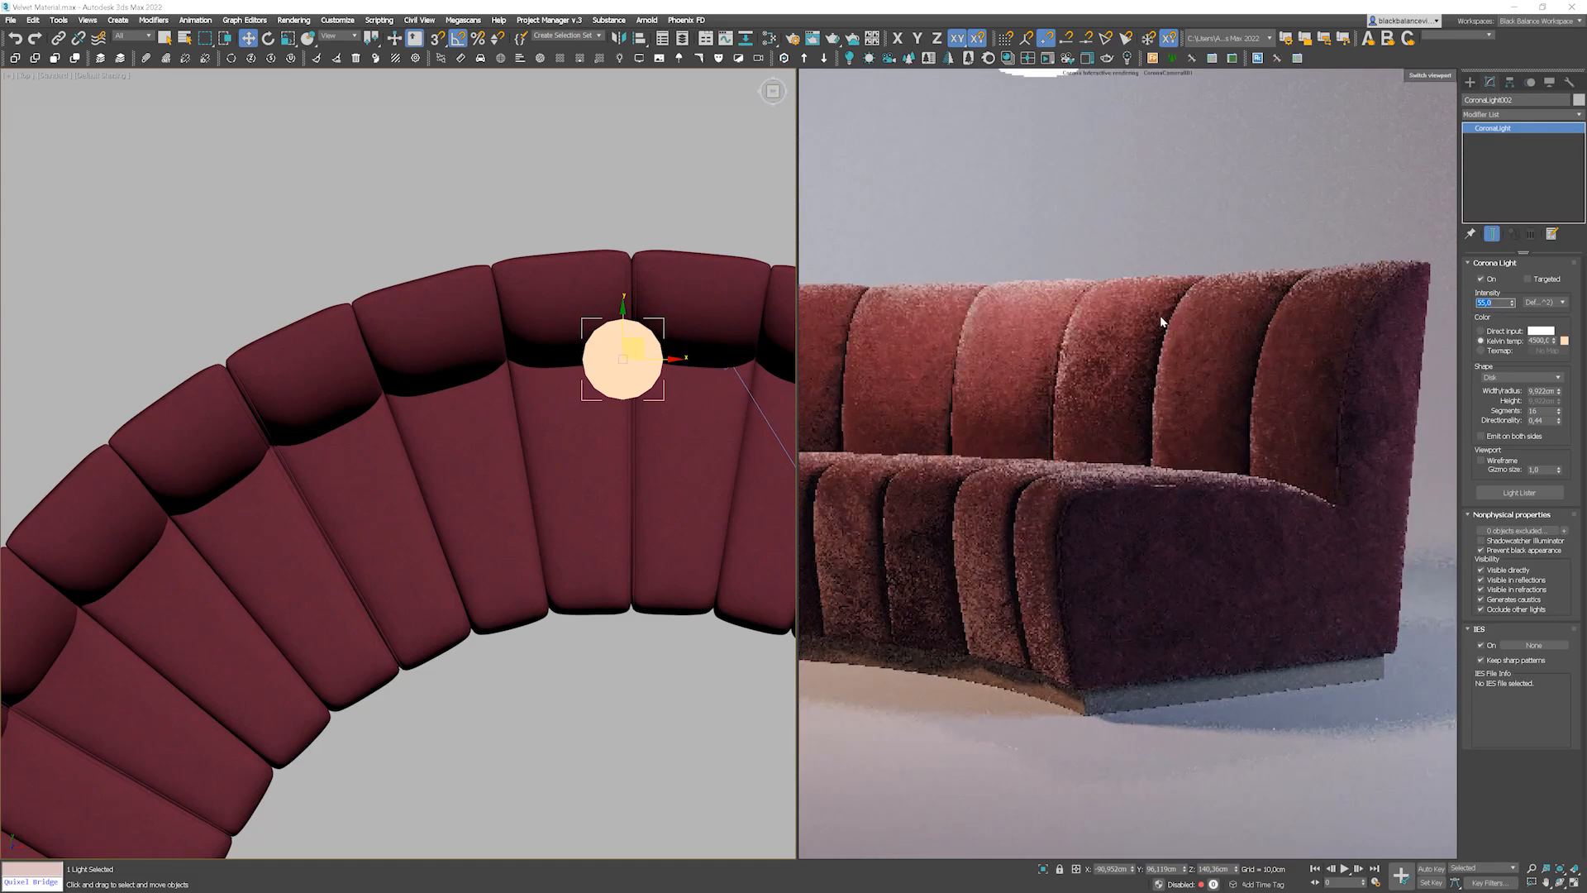
{"action": "left_click", "coordinate": [1481, 570]}
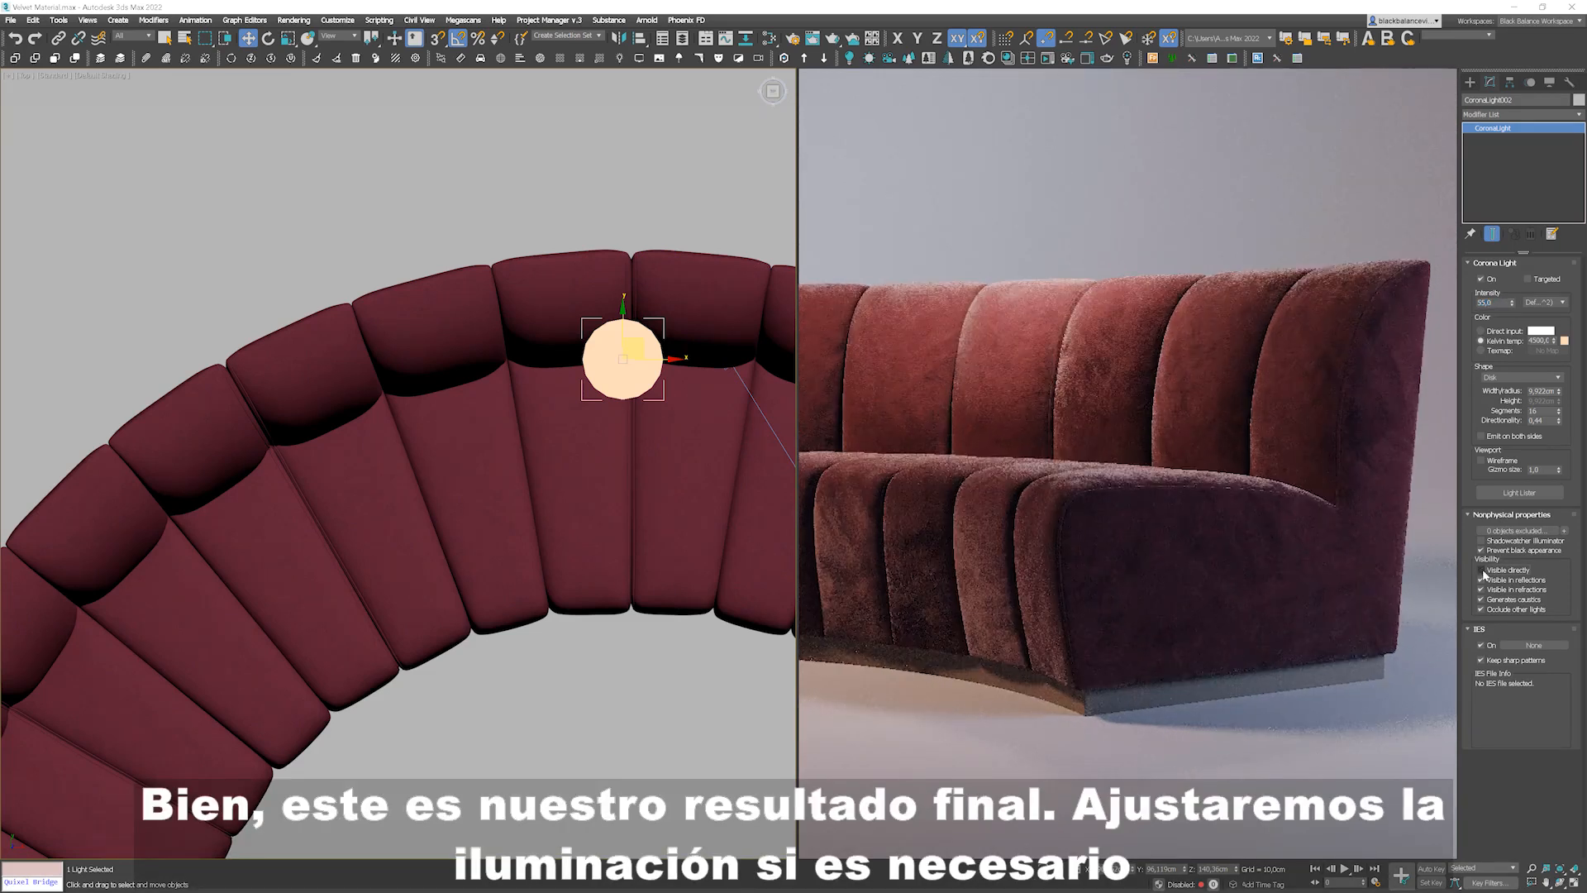